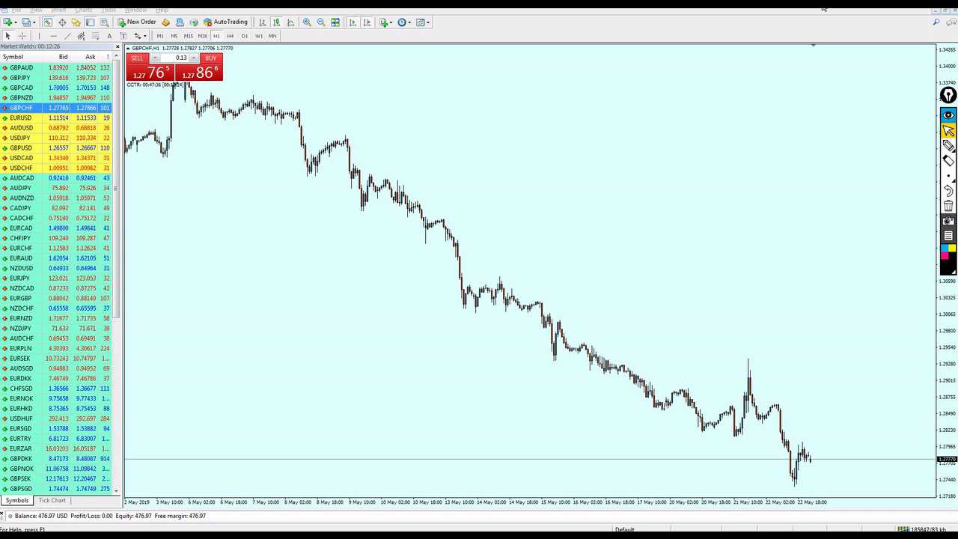
- Switch GBPCHF to daily candles and place a horizontal line across the repeated highs
click(453, 26)
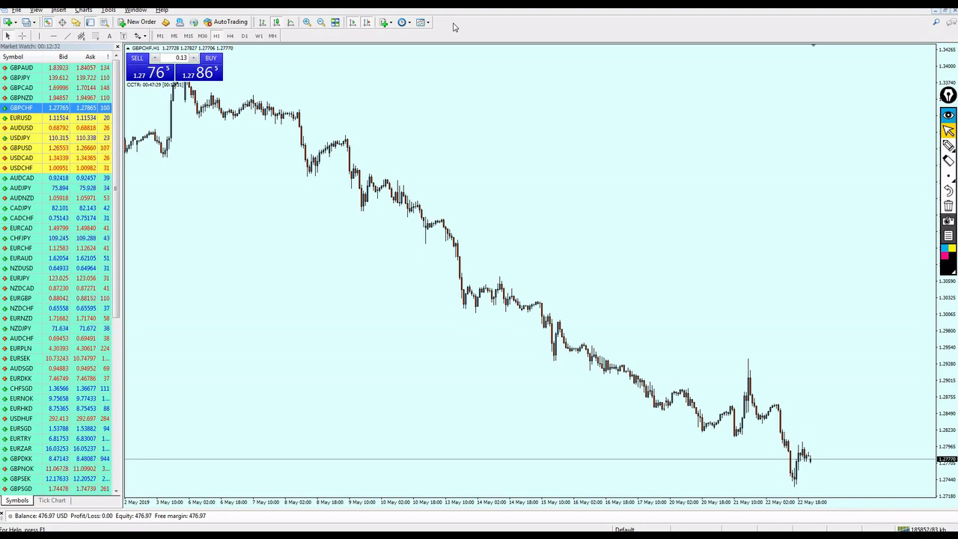
click(244, 36)
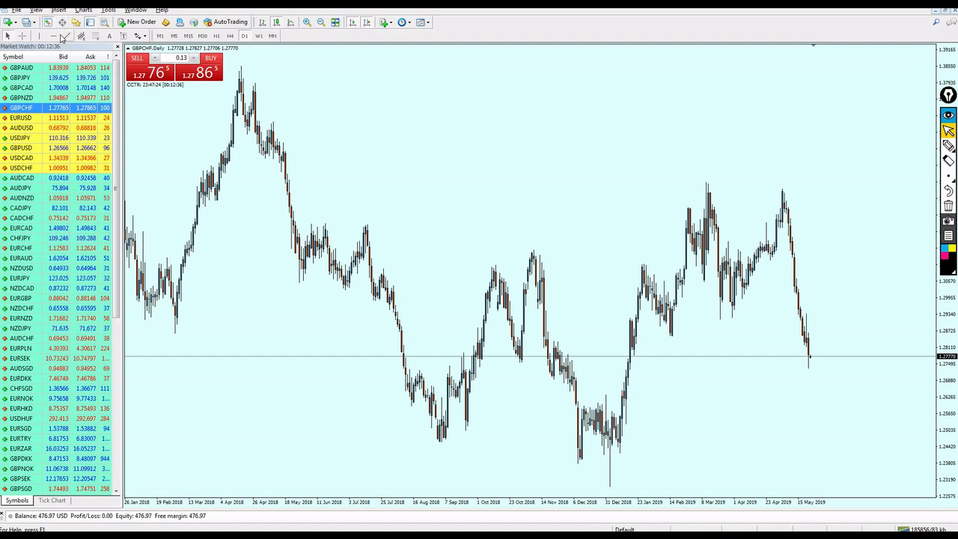
click(337, 225)
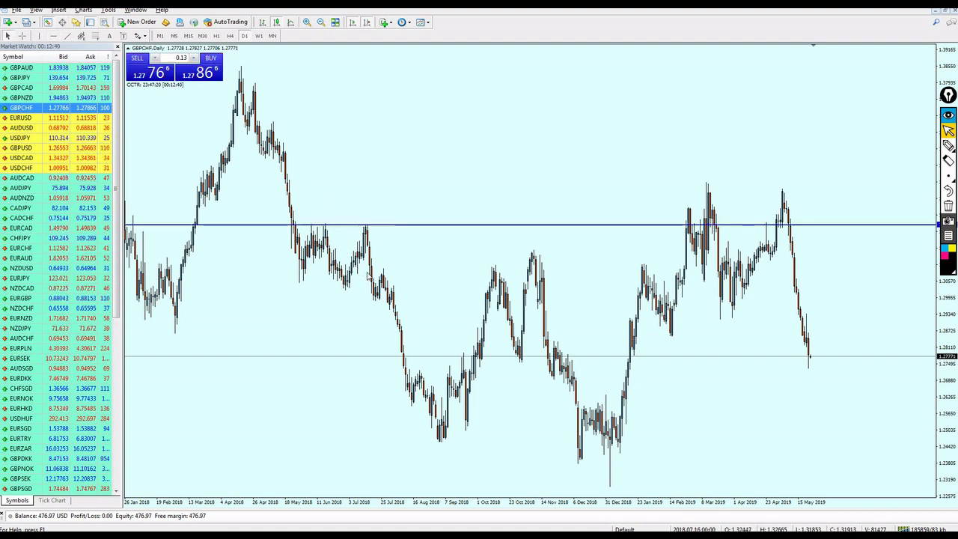
- Circle the mid-2018, early-2019 and April 2019 touches of the line freehand, then erase the circles
click(948, 146)
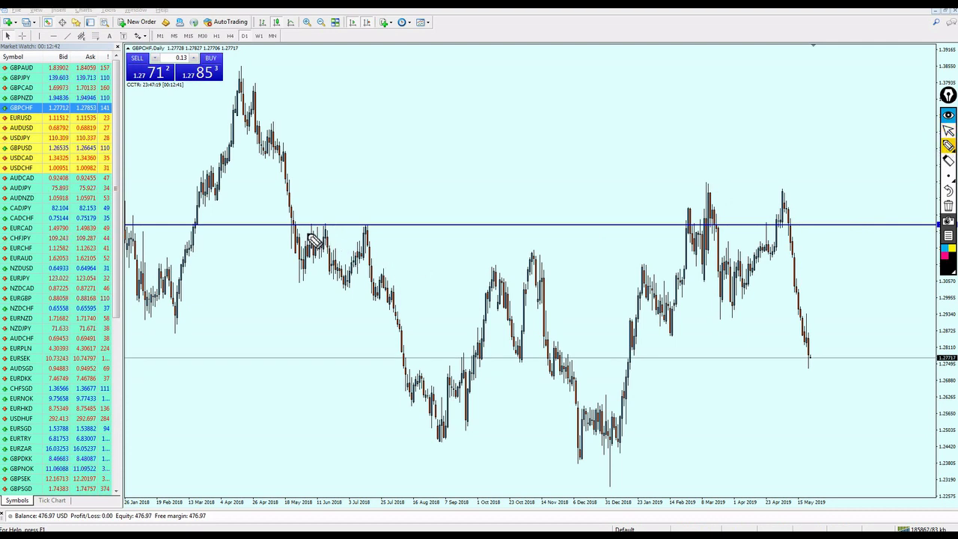
mouse_move(310, 239)
mouse_down()
mouse_move(244, 246)
mouse_move(341, 251)
mouse_up()
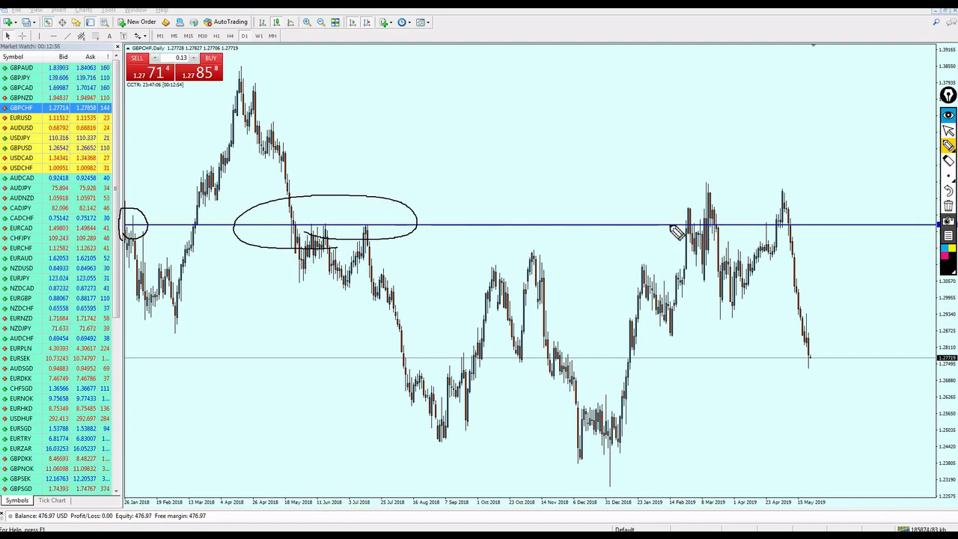
mouse_move(675, 225)
mouse_down()
mouse_move(715, 193)
mouse_move(683, 221)
mouse_up()
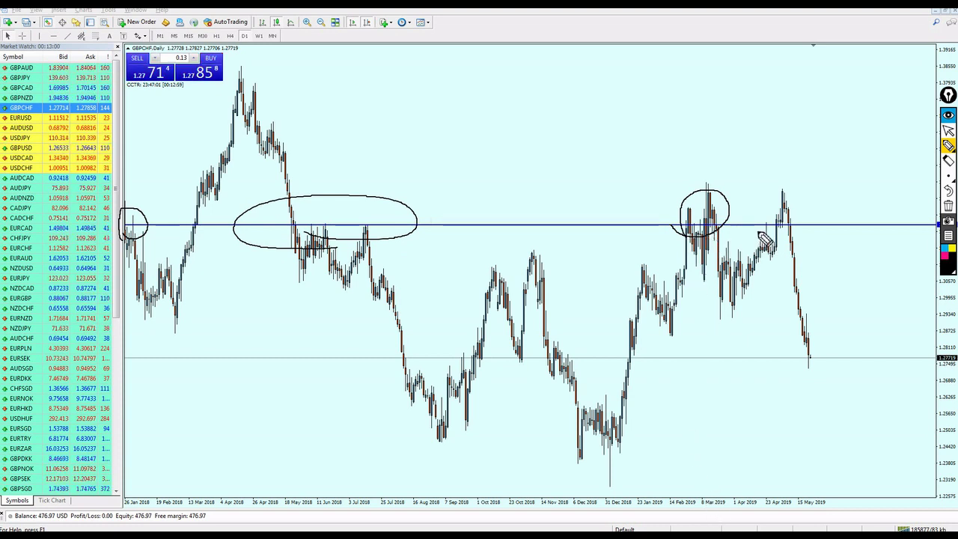
mouse_move(757, 226)
mouse_down()
mouse_move(783, 227)
mouse_move(757, 229)
mouse_up()
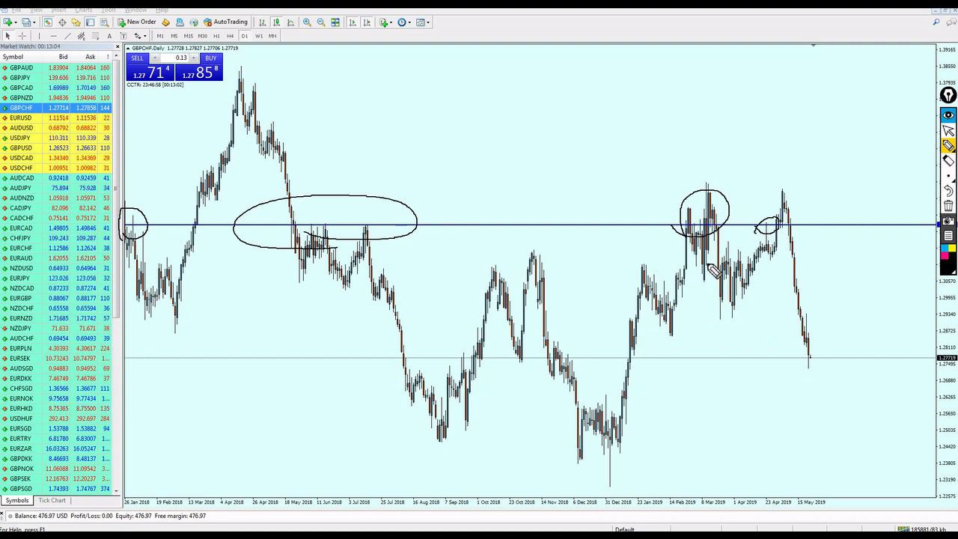
click(948, 131)
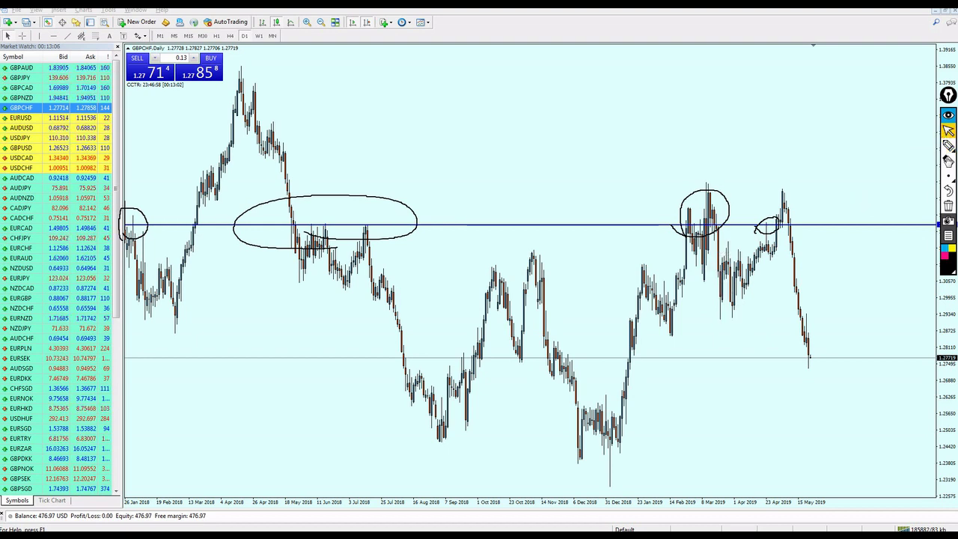
click(948, 207)
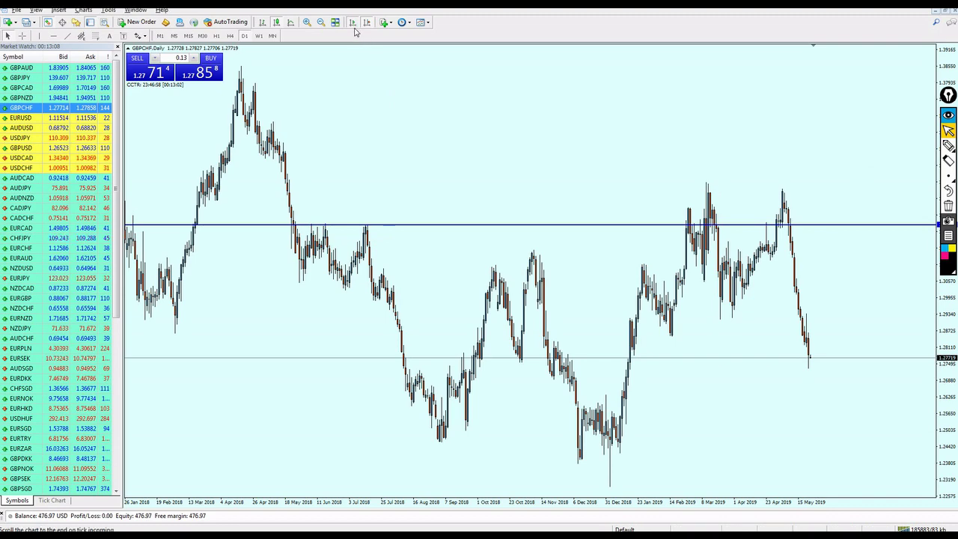
- Scroll back in time, circle the October 2017 candle touching the line, then erase the circle
scroll(366, 284, up, 5)
scroll(366, 283, up, 5)
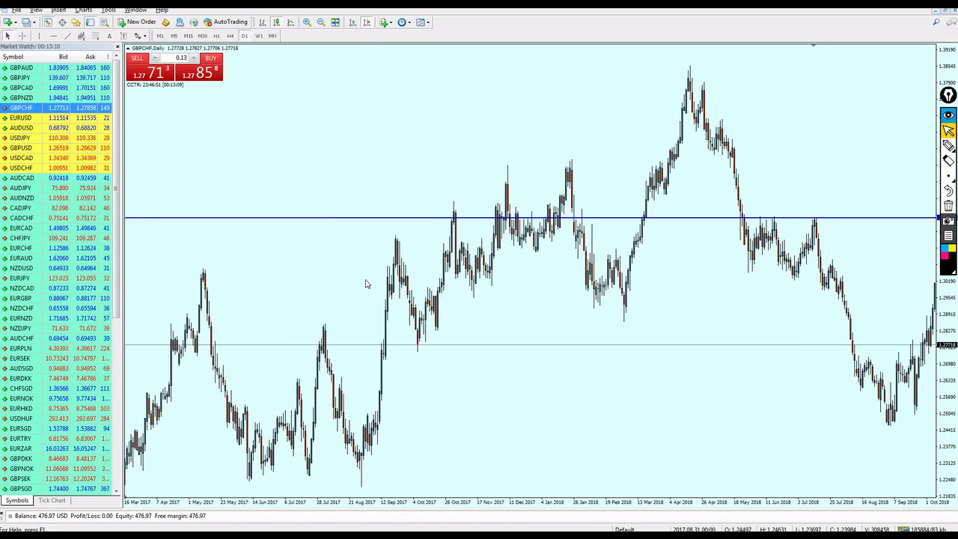
scroll(438, 191, up, 3)
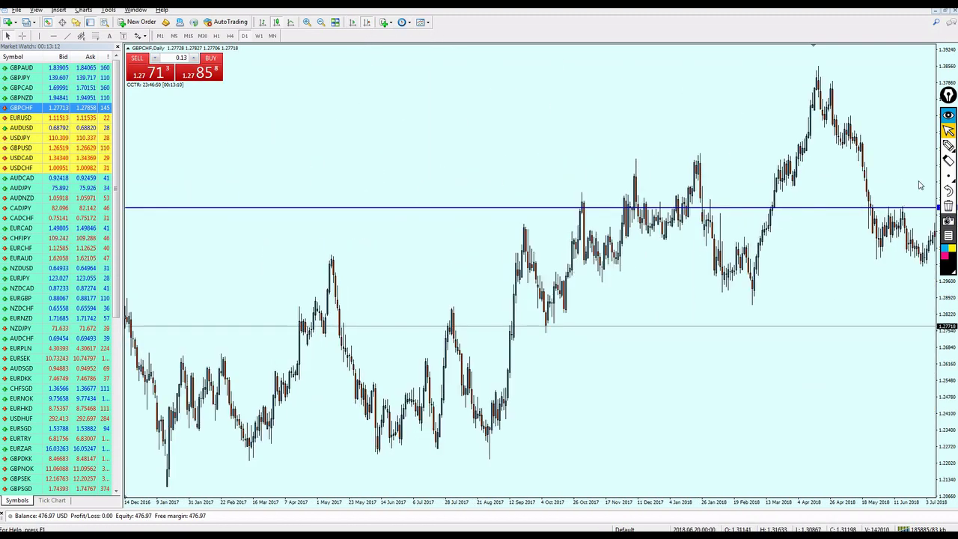
click(948, 146)
drag(586, 212, 572, 219)
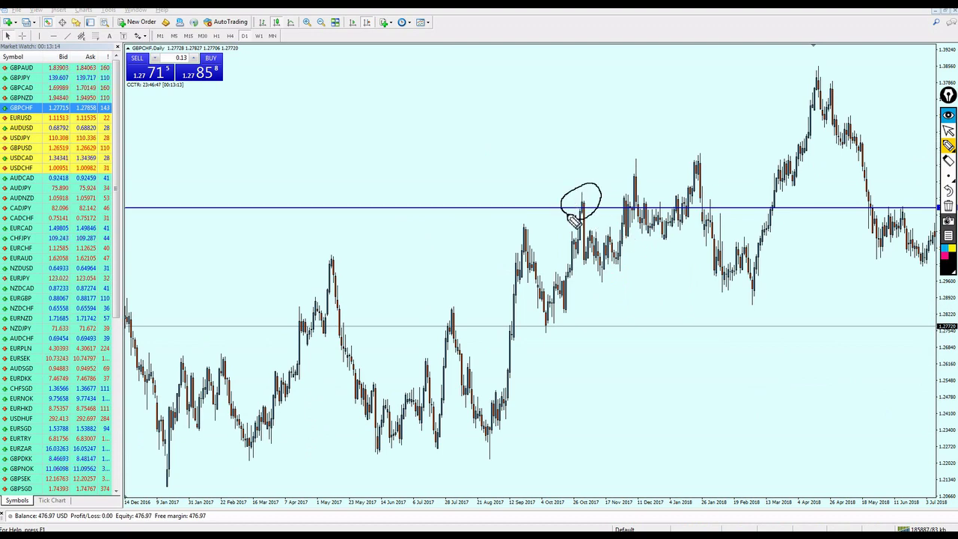
click(947, 206)
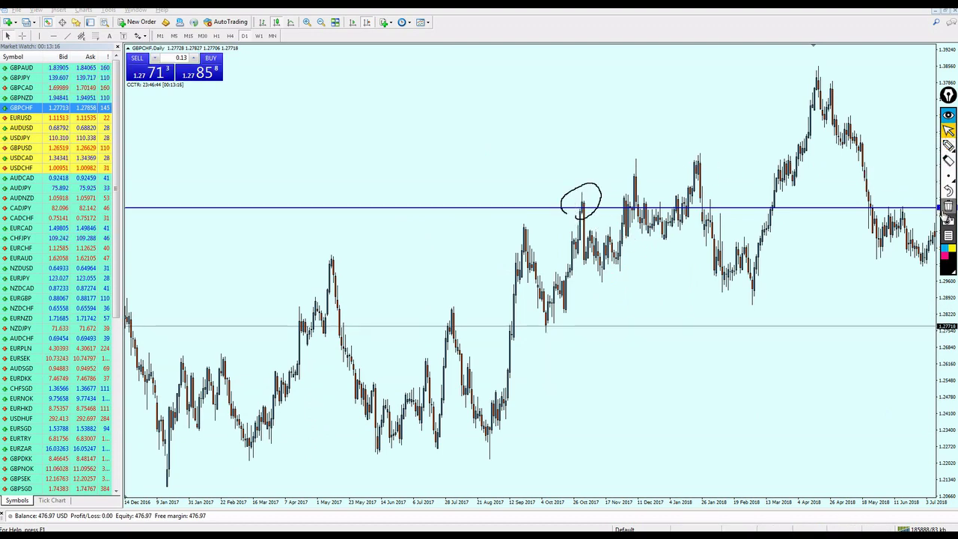
- Scroll further back, circle the June 2016 drop at the blue line, erase it, and keep scrolling
scroll(471, 247, up, 8)
scroll(471, 249, up, 4)
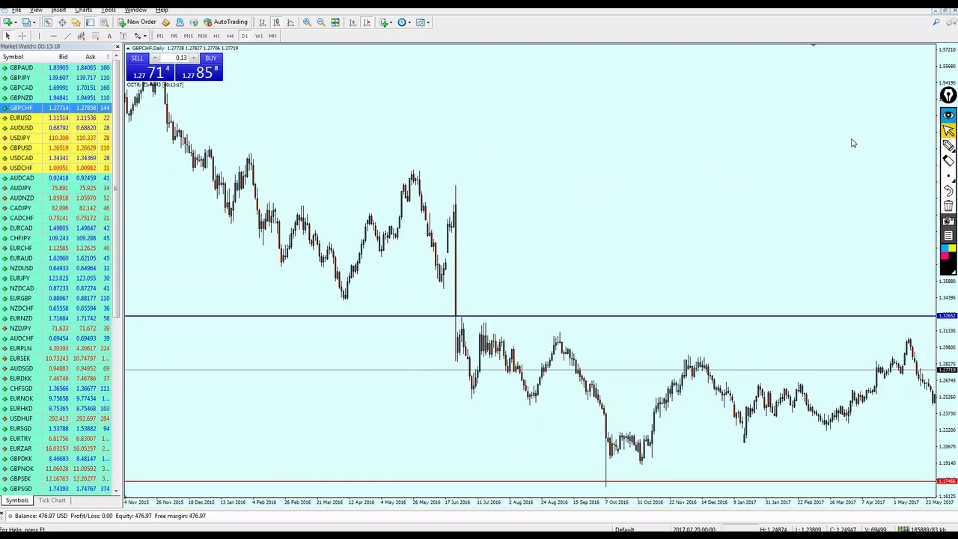
click(948, 146)
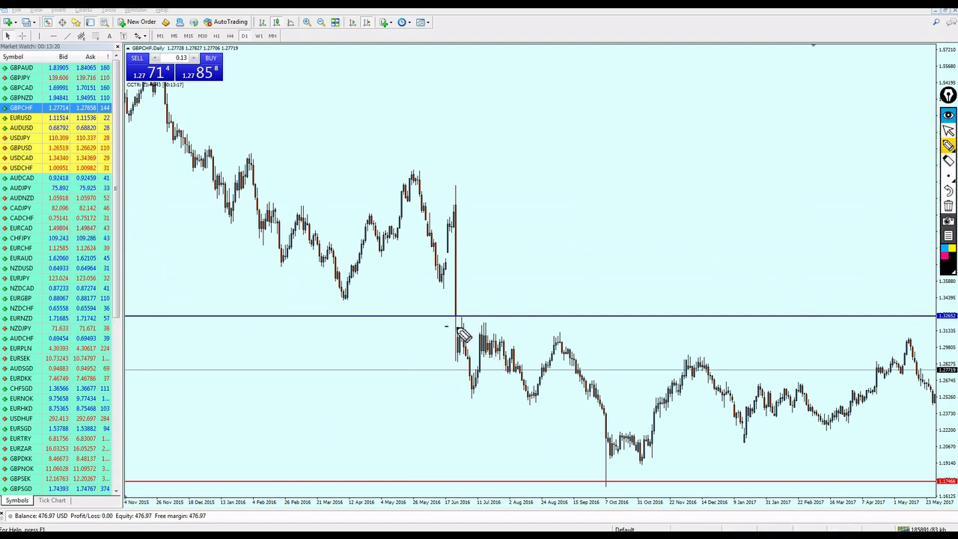
drag(456, 329, 454, 324)
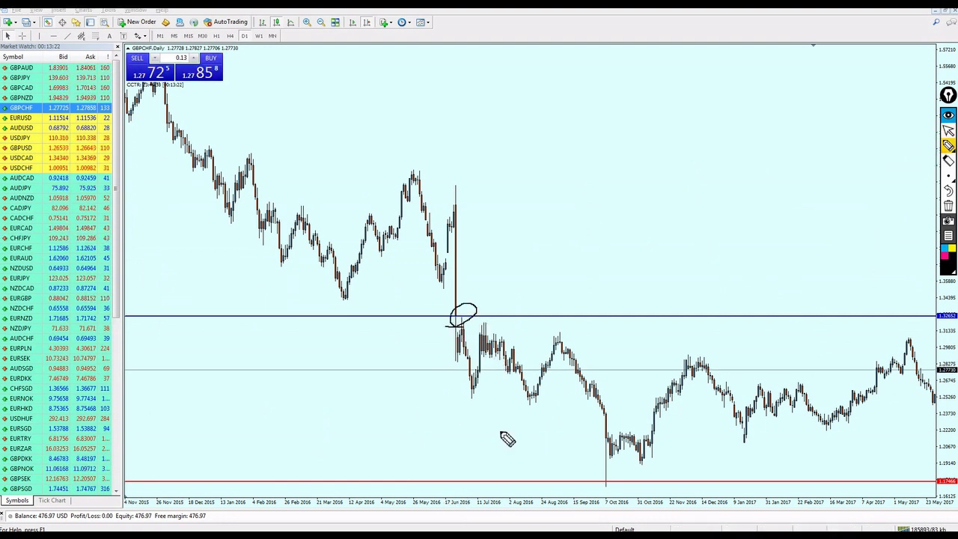
click(948, 208)
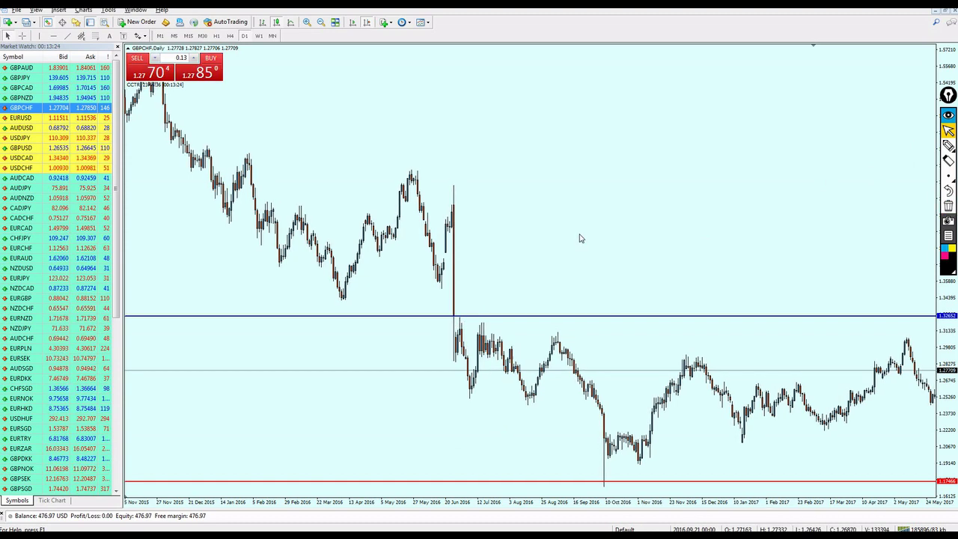
scroll(579, 235, up, 15)
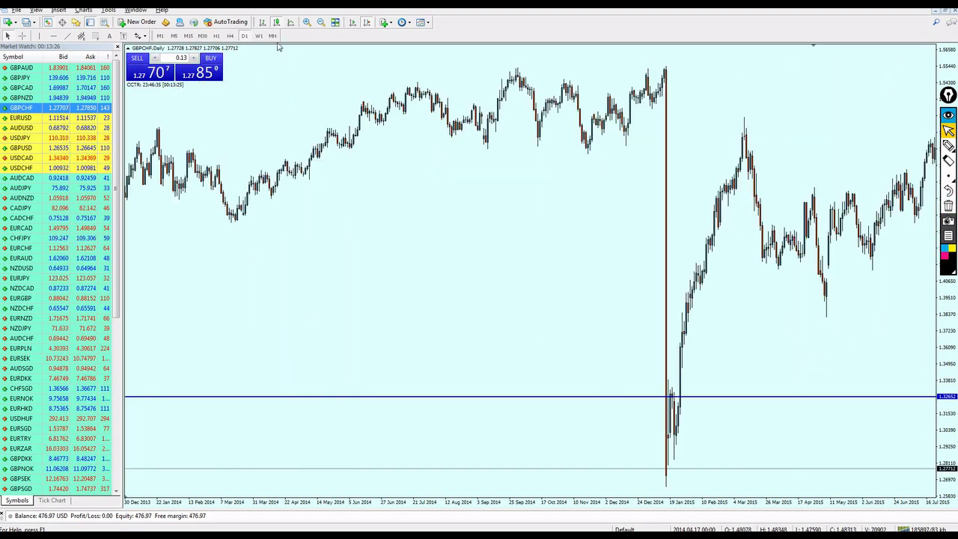
- Switch GBPCHF to the monthly timeframe and delete the upper blue horizontal line
key(Return)
key(Return)
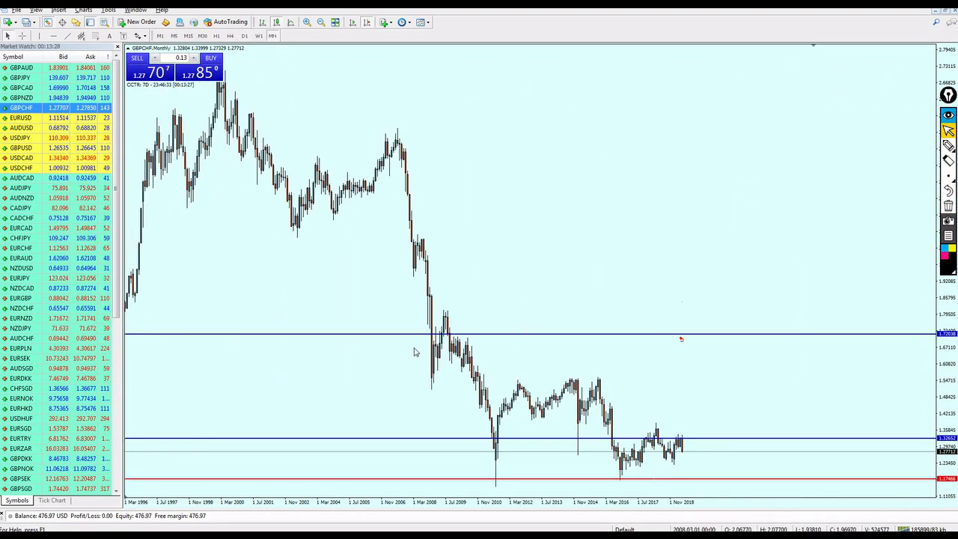
double_click(644, 334)
key(Delete)
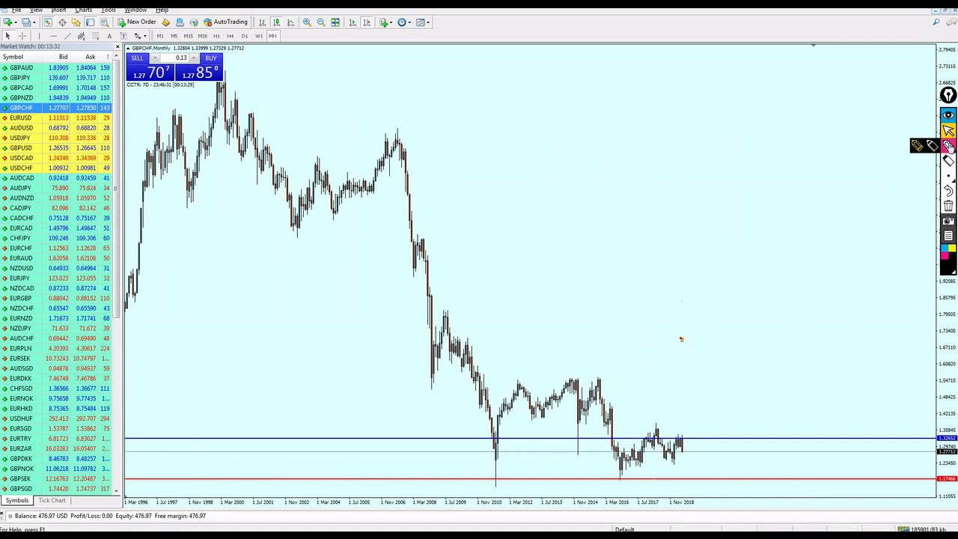
- Sketch marks at the 2010–2013 lows and 2015 drop, erase them, then load EURUSD onto the chart
click(932, 145)
mouse_move(468, 458)
mouse_down()
mouse_move(538, 458)
mouse_move(590, 428)
mouse_move(541, 460)
mouse_move(599, 440)
mouse_up()
mouse_move(617, 386)
mouse_down()
mouse_move(620, 425)
mouse_move(671, 426)
mouse_move(610, 443)
mouse_up()
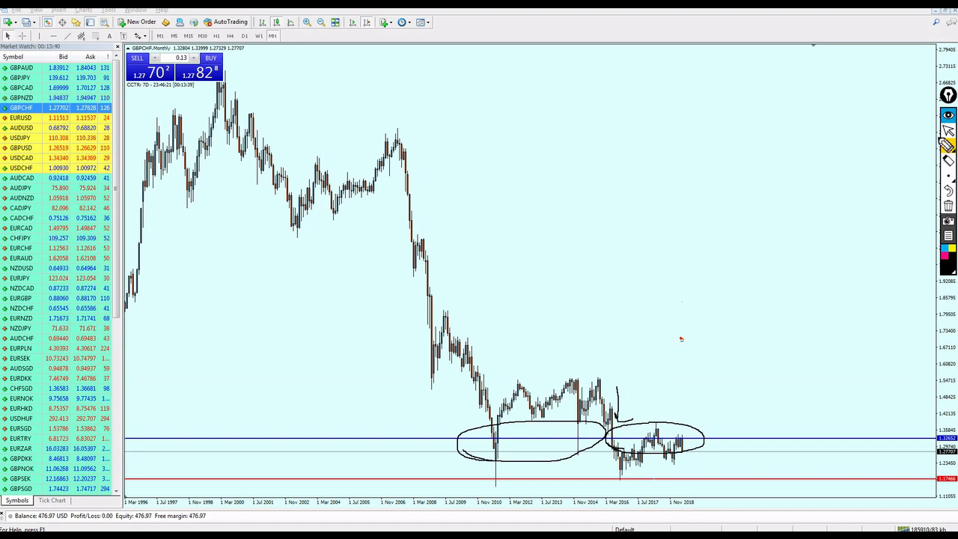
click(948, 131)
click(948, 206)
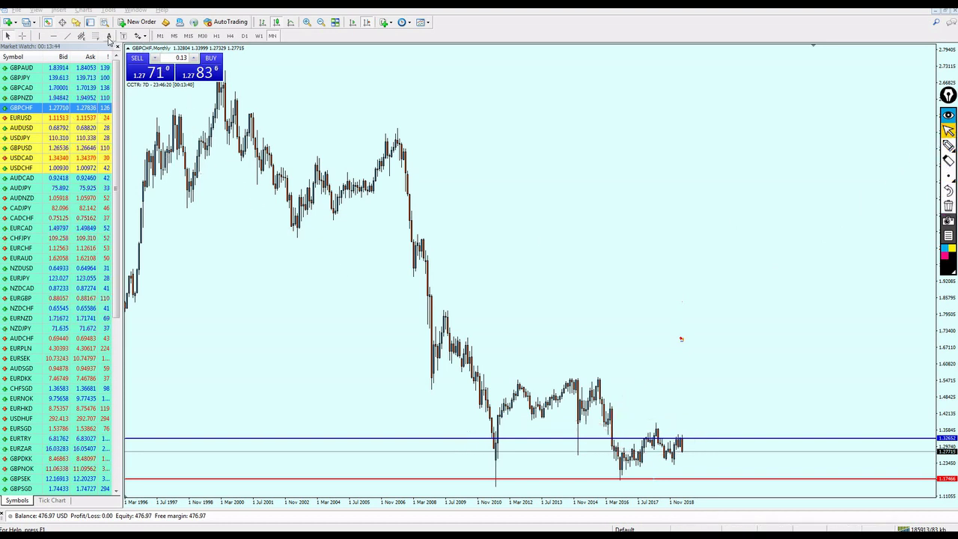
drag(27, 119, 399, 180)
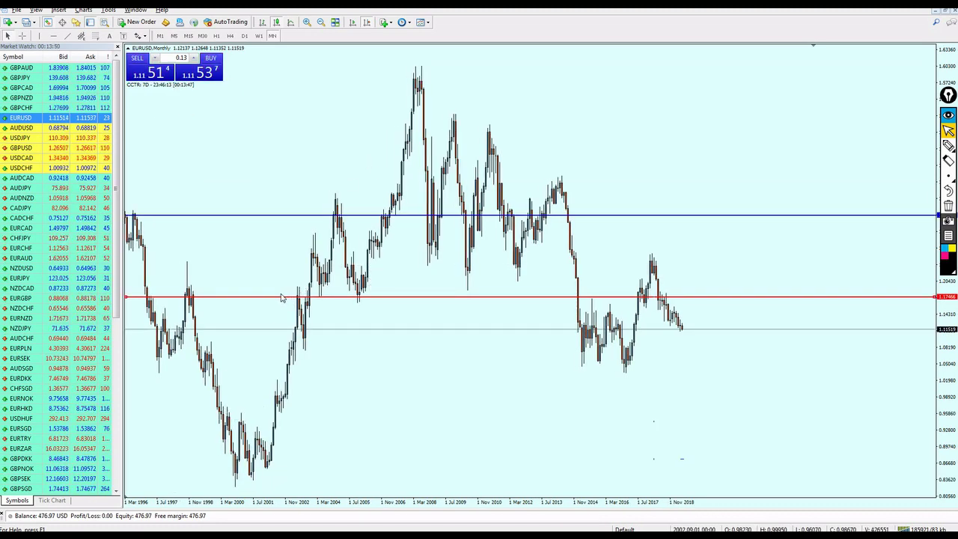
- Raise the red line to 1.19405, delete the blue line, and circle the 1998 and 2002 touches
drag(282, 298, 269, 291)
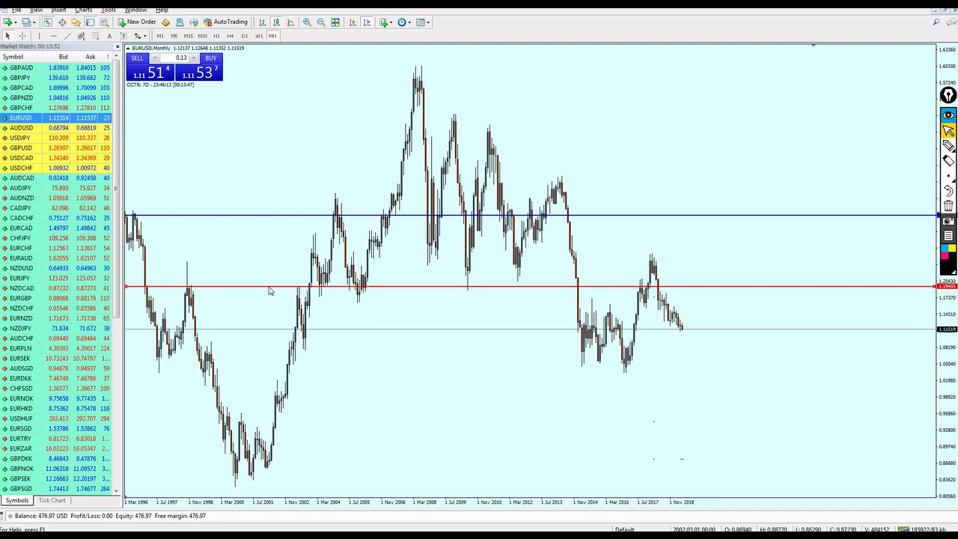
key(Delete)
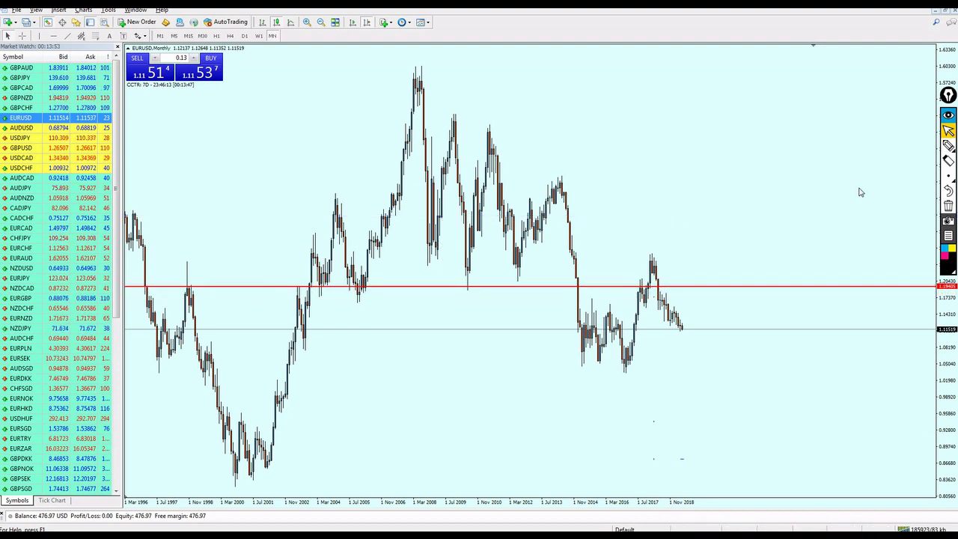
click(948, 146)
mouse_move(187, 298)
mouse_down()
mouse_move(209, 262)
mouse_move(186, 297)
mouse_up()
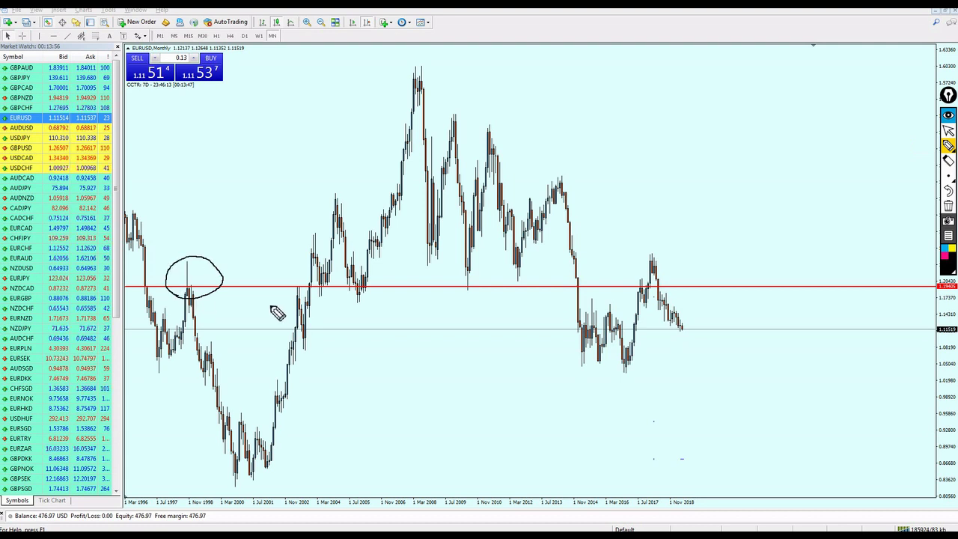
mouse_move(284, 297)
mouse_down()
mouse_move(305, 308)
mouse_move(288, 306)
mouse_up()
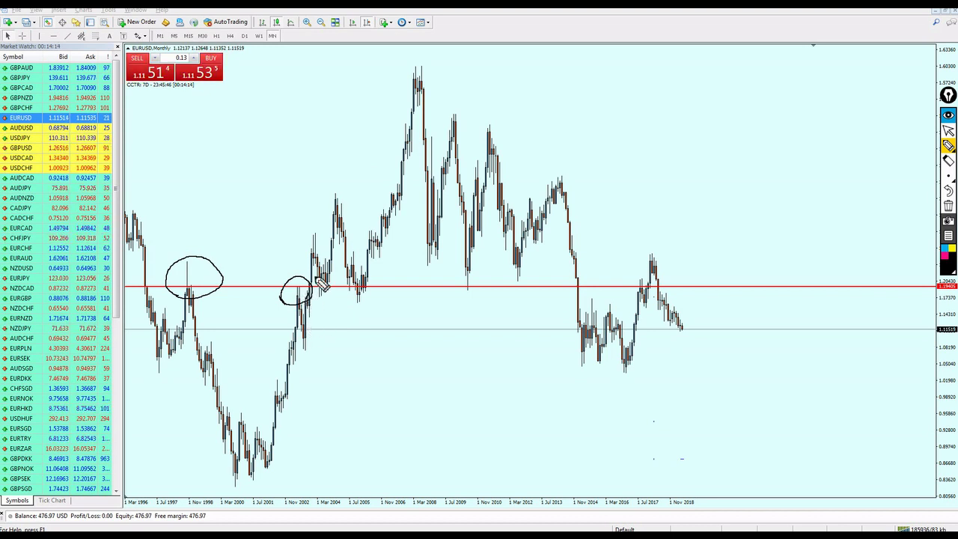
- Circle the 2004–2005, 2012 and 2014 touches, draw an arc from 1998 to 2018, then erase all sketches
mouse_move(310, 263)
mouse_down()
mouse_move(315, 302)
mouse_move(371, 300)
mouse_move(320, 304)
mouse_up()
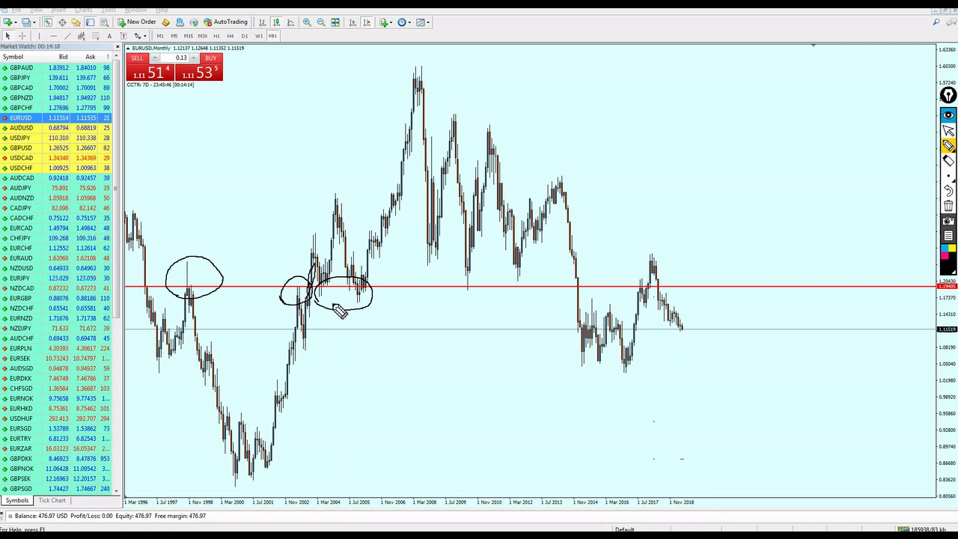
mouse_move(330, 301)
mouse_down()
mouse_move(523, 292)
mouse_move(528, 301)
mouse_up()
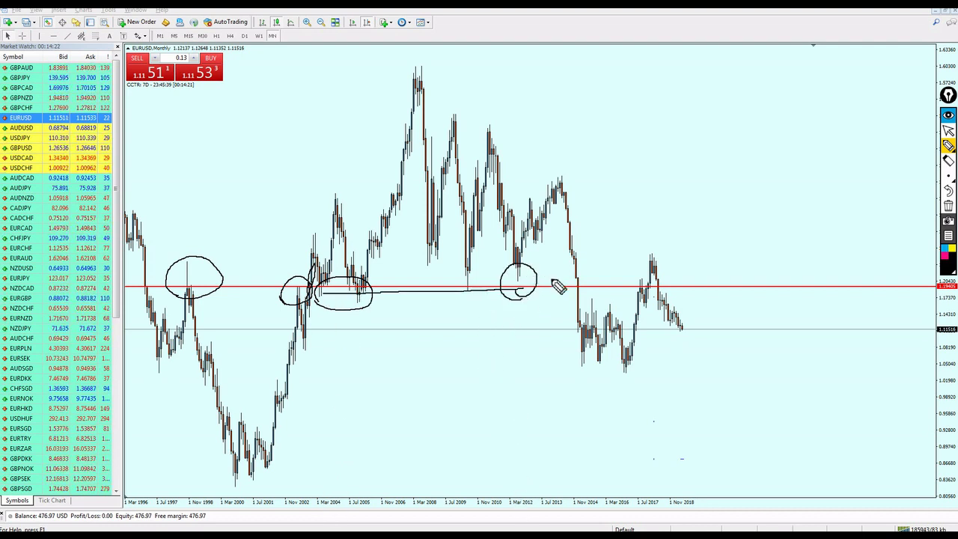
mouse_move(591, 275)
mouse_down()
mouse_move(588, 298)
mouse_move(583, 283)
mouse_move(626, 277)
mouse_up()
mouse_move(192, 258)
mouse_down()
mouse_move(568, 167)
mouse_move(644, 258)
mouse_move(657, 292)
mouse_move(642, 267)
mouse_up()
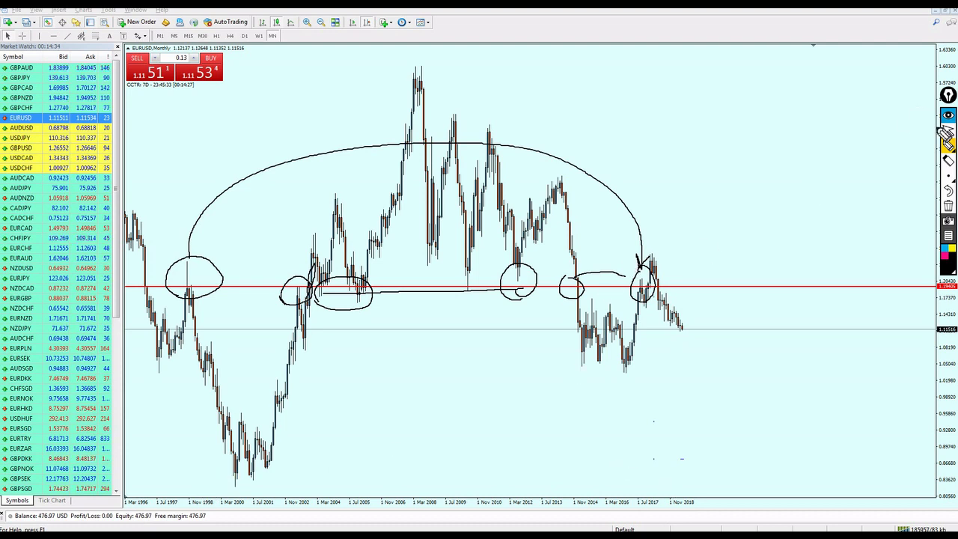
click(948, 206)
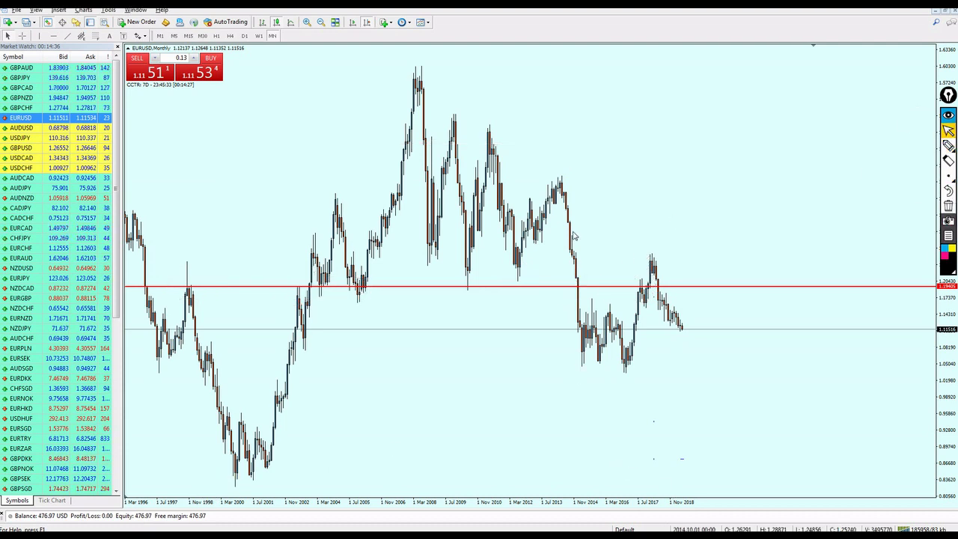
- Delete the red horizontal line and draw a descending trendline from the 1996 high through recent candles
double_click(494, 289)
key(Delete)
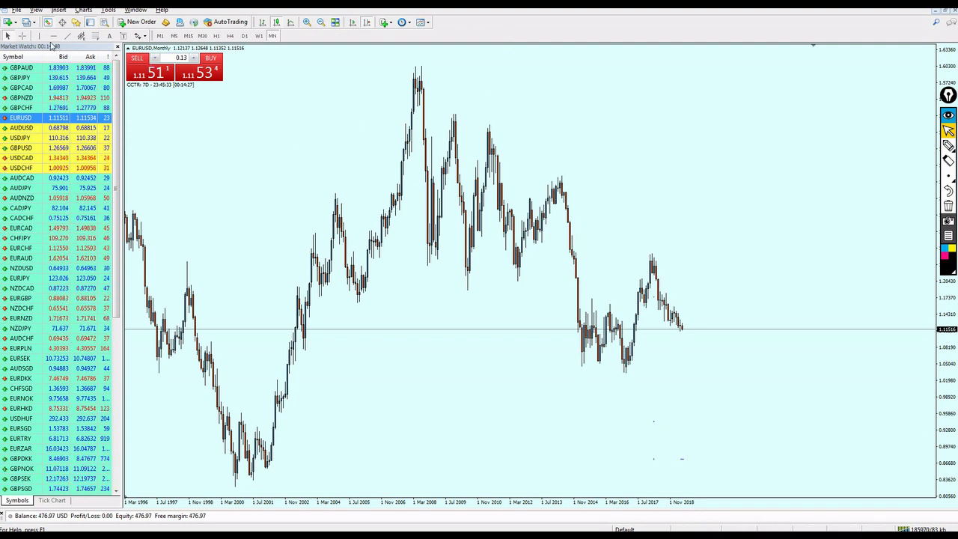
click(67, 36)
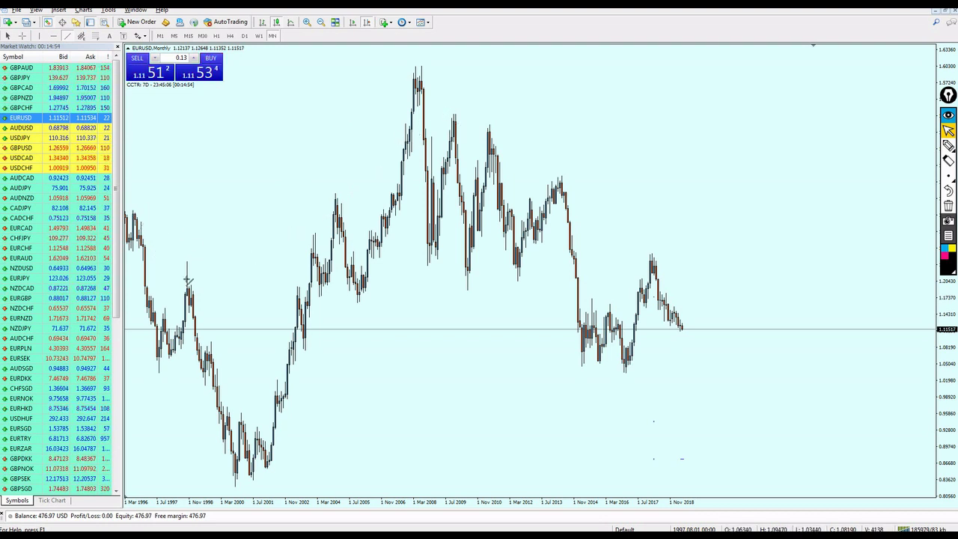
drag(135, 215, 316, 253)
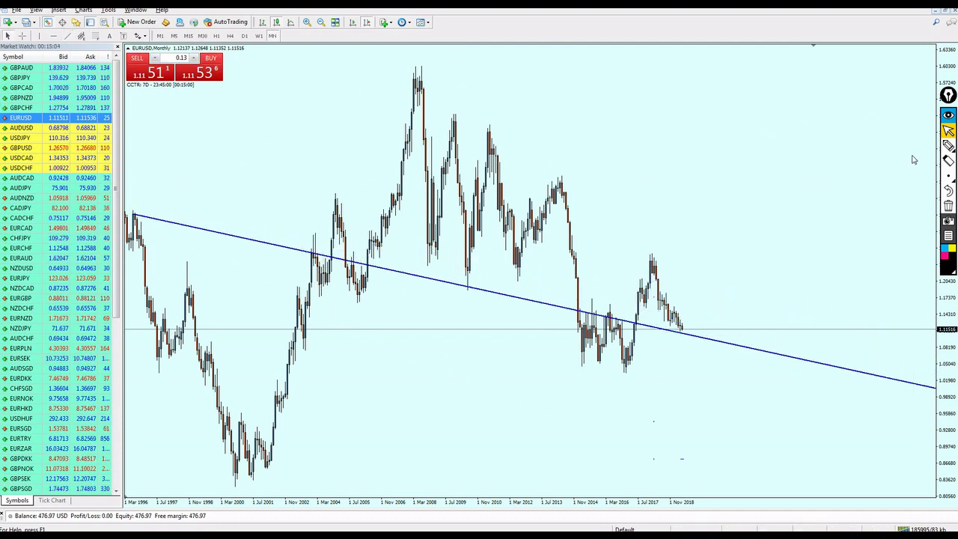
click(948, 145)
mouse_move(148, 228)
mouse_down()
mouse_move(155, 218)
mouse_move(142, 227)
mouse_up()
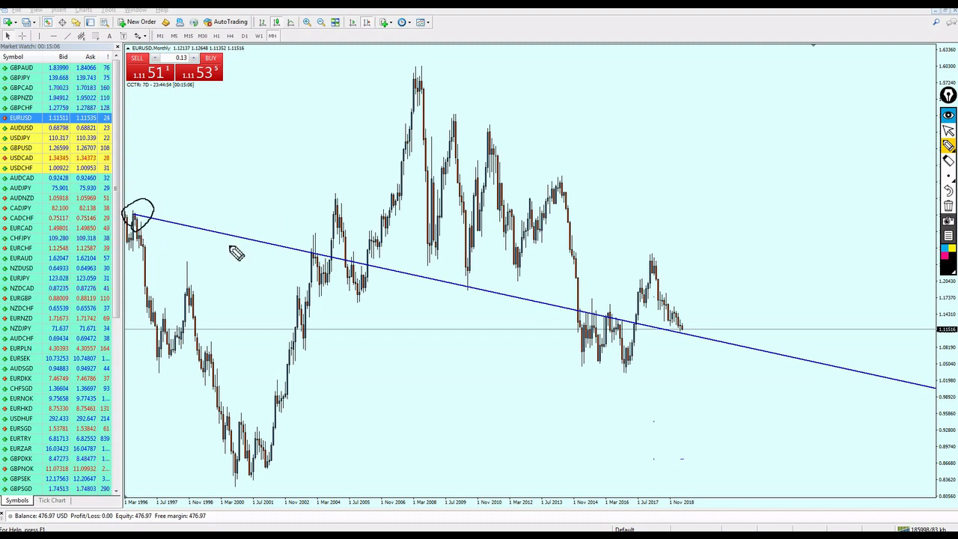
mouse_move(321, 266)
mouse_down()
mouse_move(326, 241)
mouse_move(298, 251)
mouse_move(308, 273)
mouse_up()
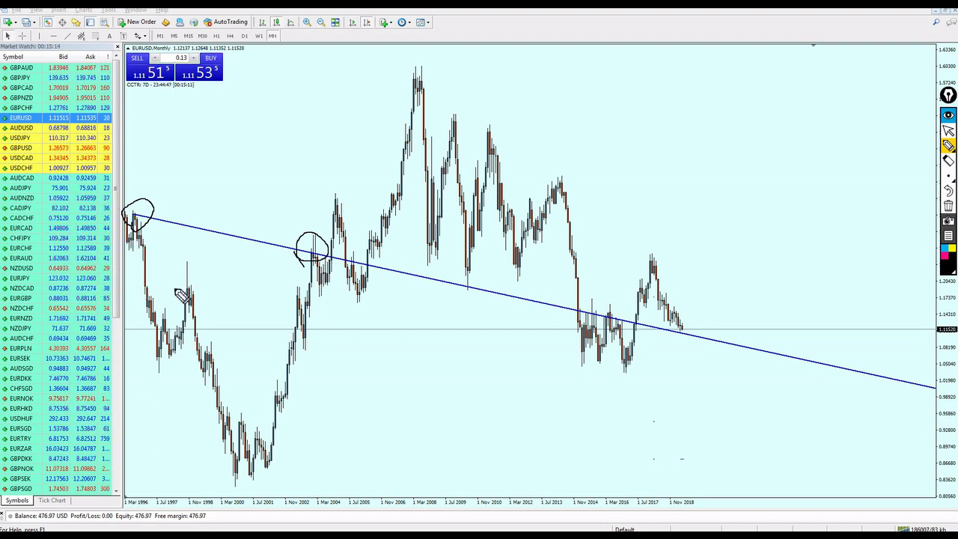
drag(303, 267, 315, 244)
mouse_move(334, 515)
mouse_down()
mouse_move(306, 511)
mouse_move(331, 515)
mouse_up()
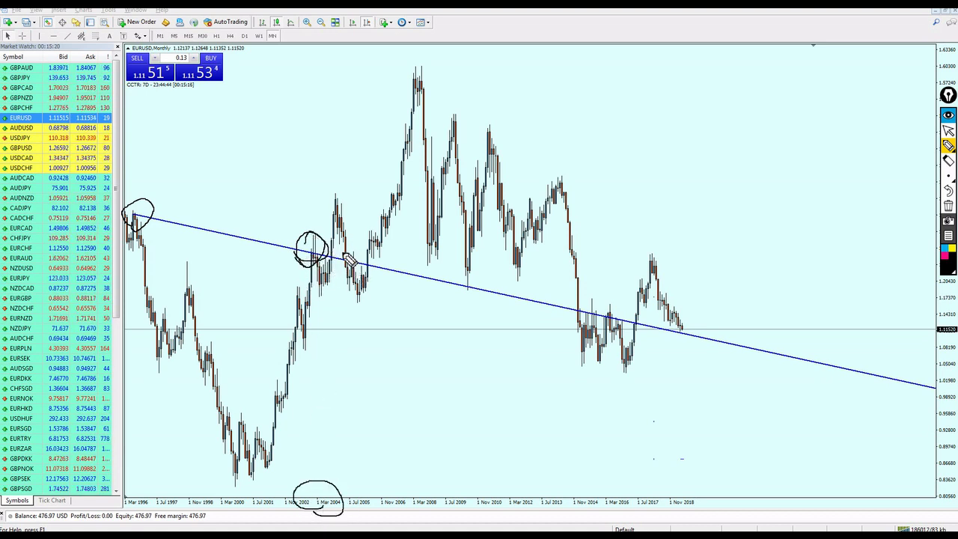
drag(345, 309, 366, 263)
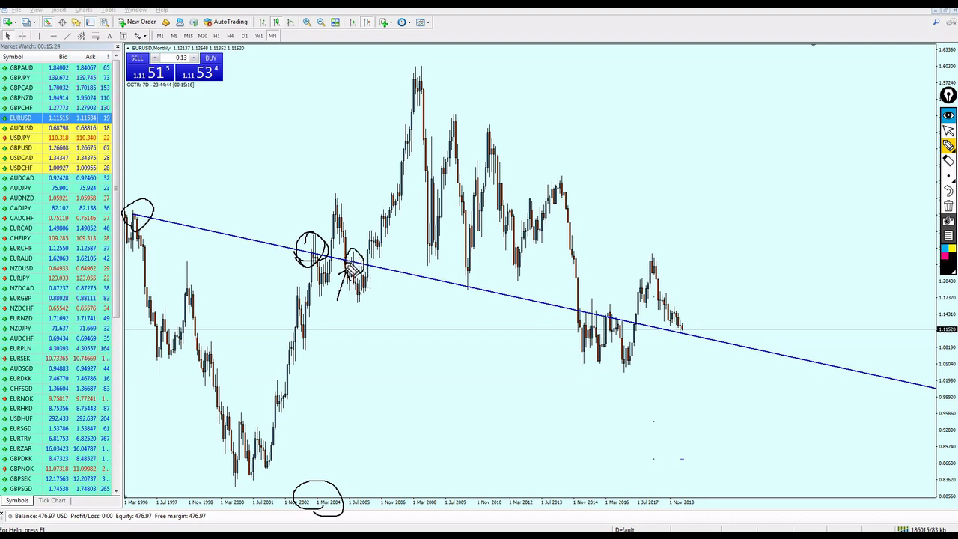
mouse_move(352, 511)
mouse_down()
mouse_move(342, 509)
mouse_move(342, 519)
mouse_up()
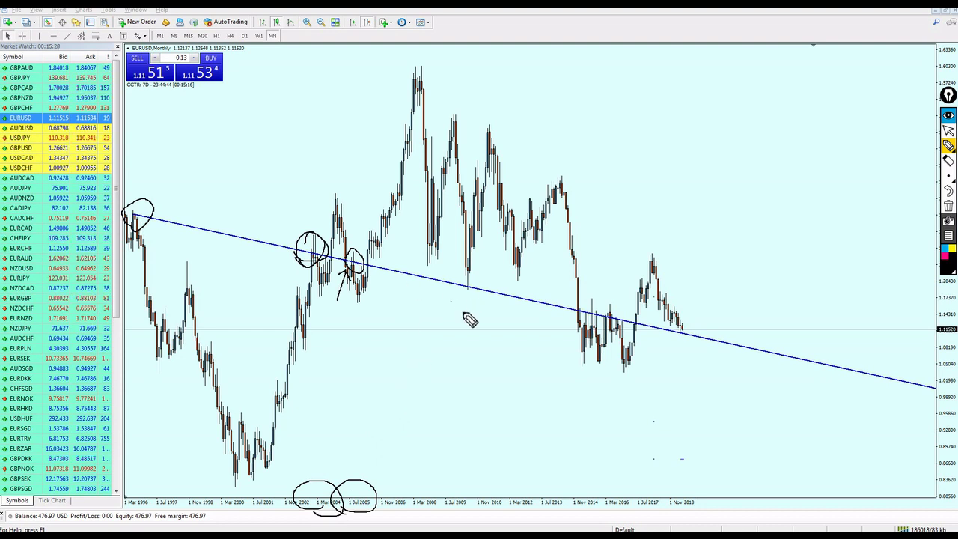
mouse_move(462, 312)
mouse_down()
mouse_move(454, 307)
mouse_move(459, 479)
mouse_up()
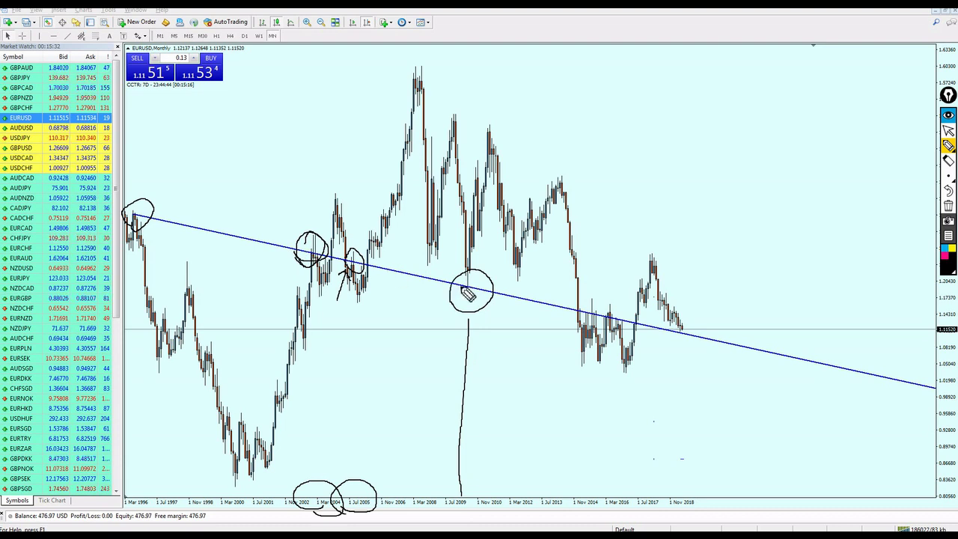
drag(344, 263, 369, 294)
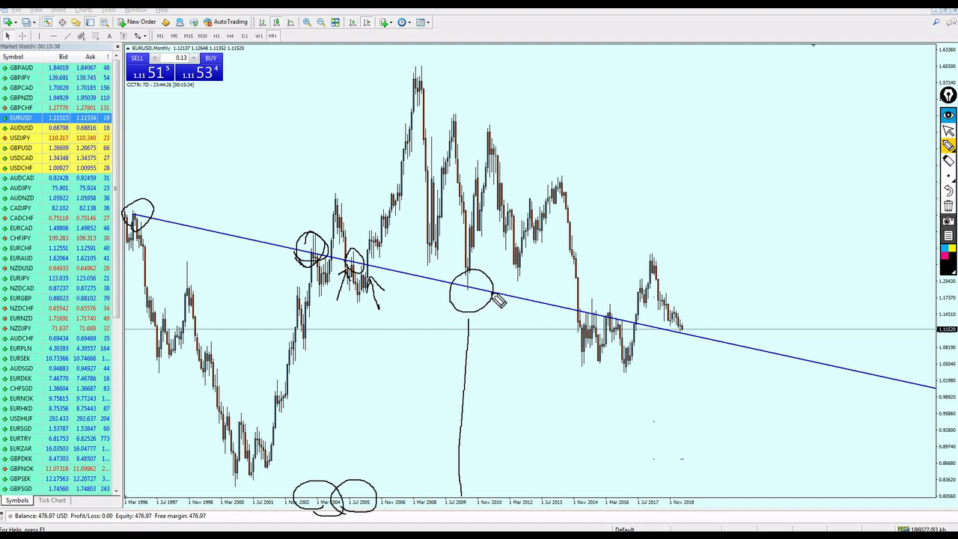
drag(493, 292, 571, 307)
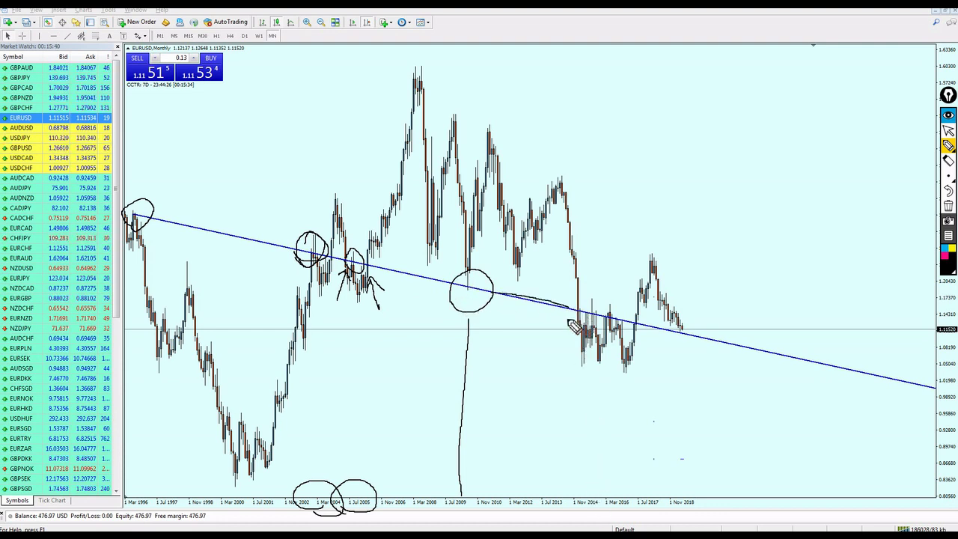
mouse_move(581, 319)
mouse_down()
mouse_move(631, 329)
mouse_move(583, 326)
mouse_up()
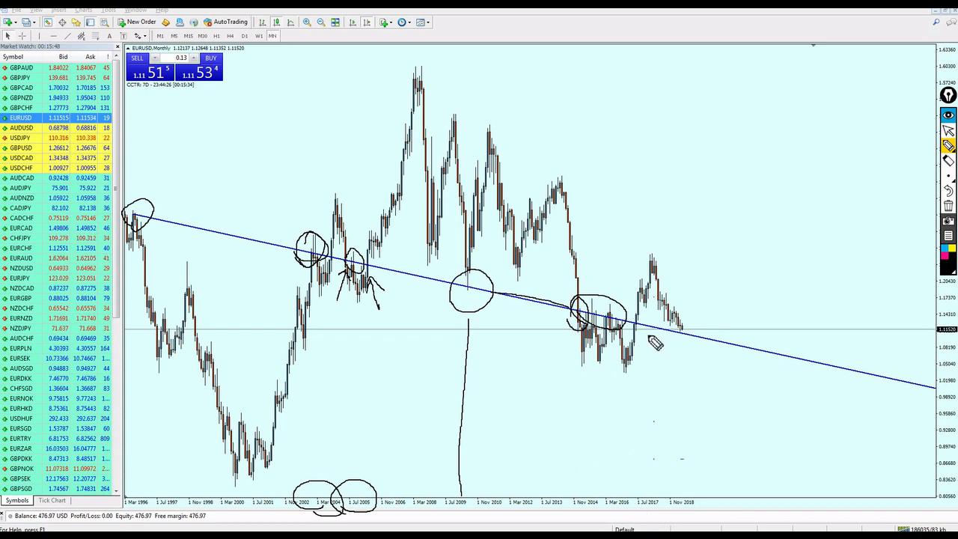
mouse_move(676, 344)
mouse_down()
mouse_move(688, 331)
mouse_move(683, 346)
mouse_up()
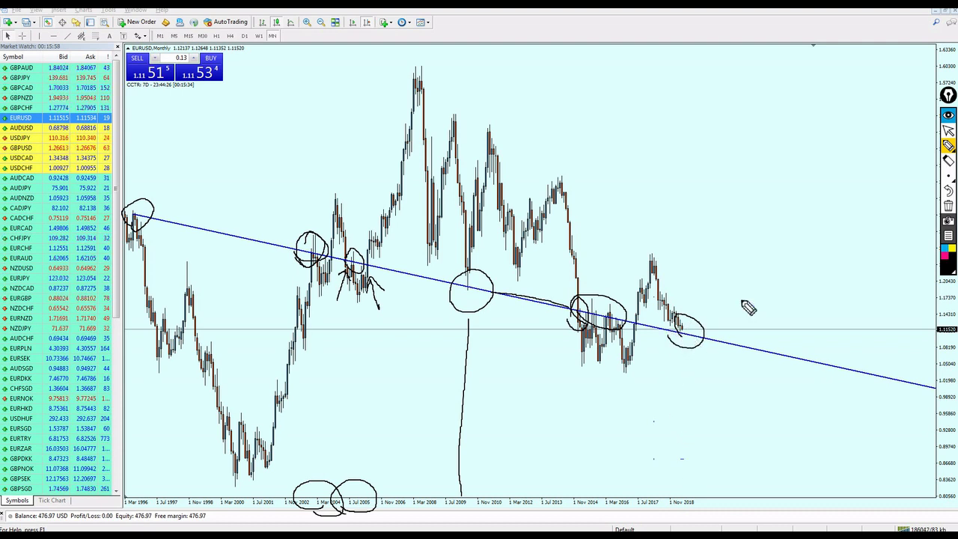
click(947, 204)
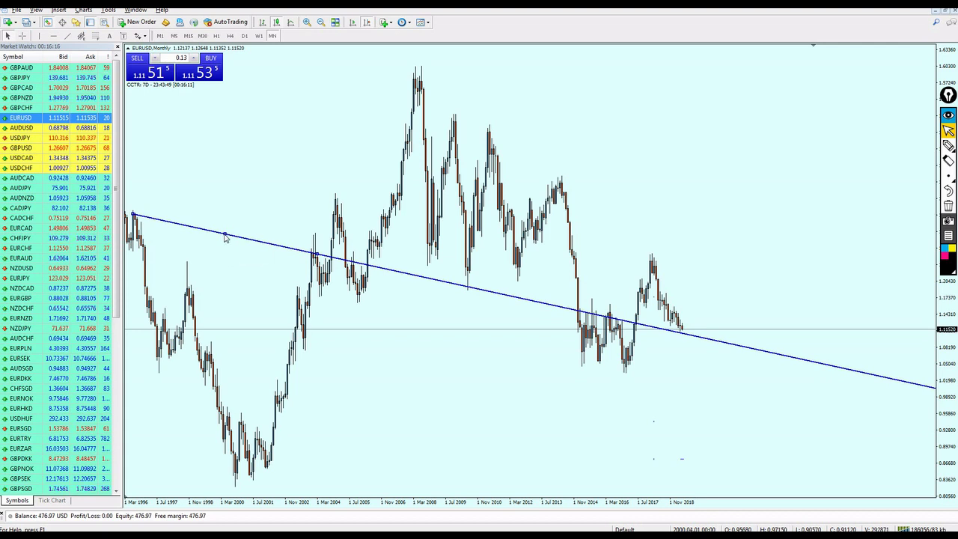
- Move the trendline down to the 2003 lows, circle its touch points freehand, then clear them
mouse_move(224, 235)
mouse_down()
mouse_move(235, 208)
mouse_move(297, 251)
mouse_move(221, 235)
mouse_up()
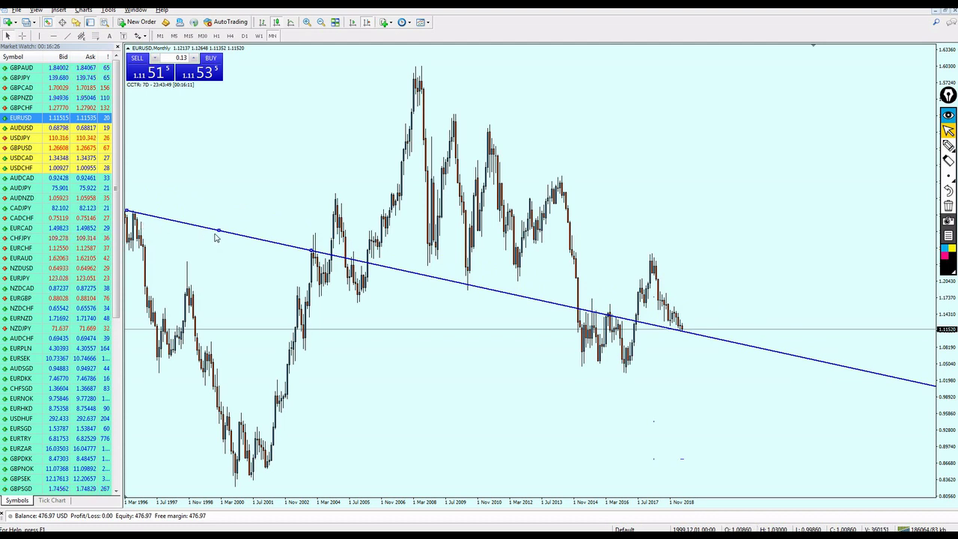
drag(224, 235, 387, 312)
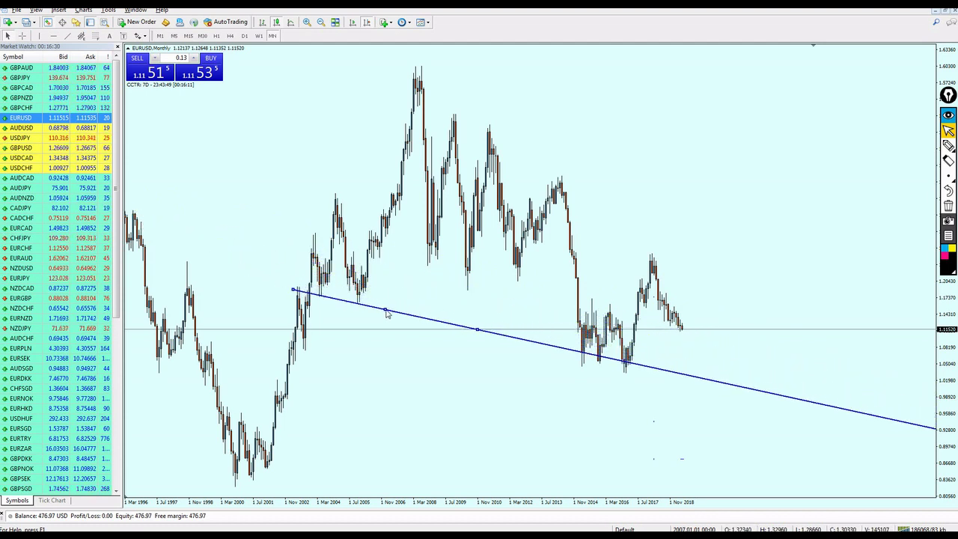
click(948, 145)
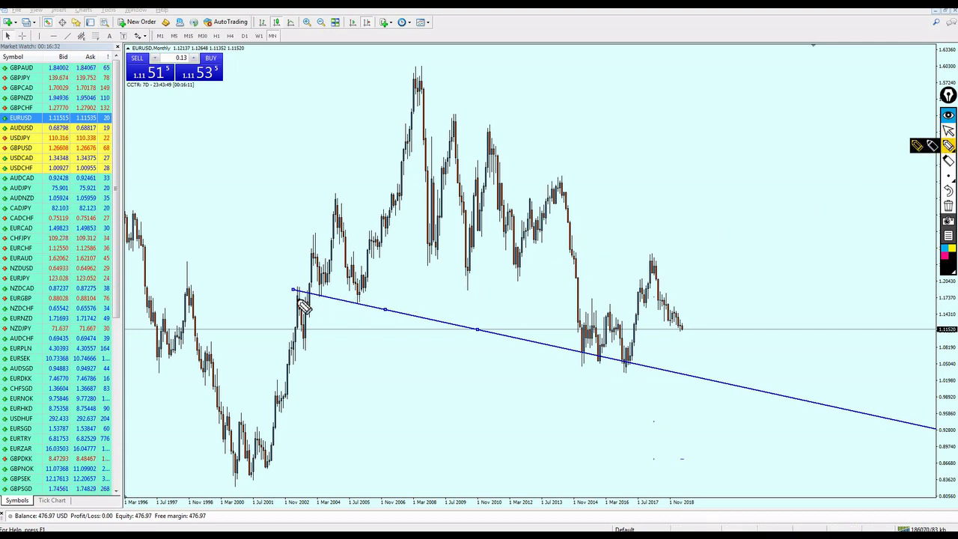
mouse_move(301, 306)
mouse_down()
mouse_move(322, 278)
mouse_move(334, 318)
mouse_move(567, 370)
mouse_move(633, 348)
mouse_move(606, 386)
mouse_up()
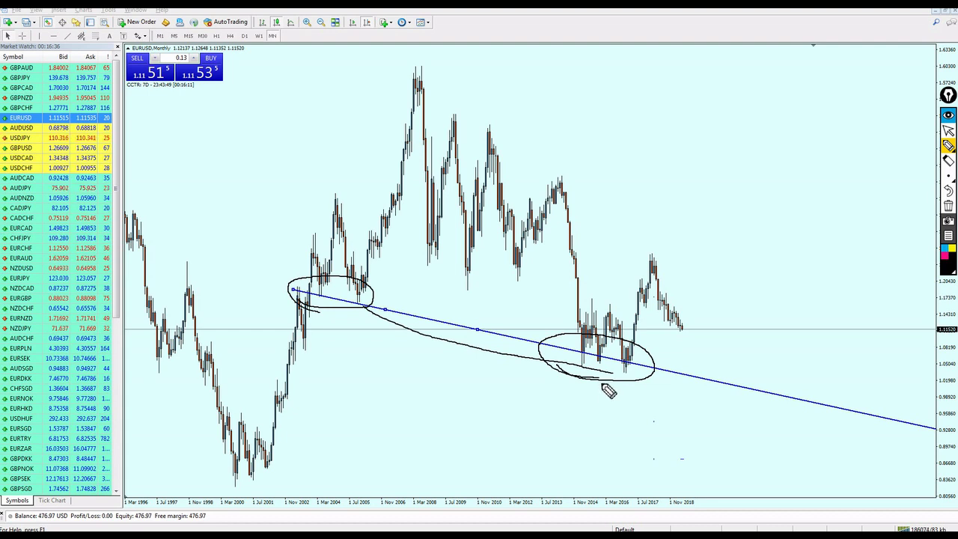
click(947, 131)
click(948, 206)
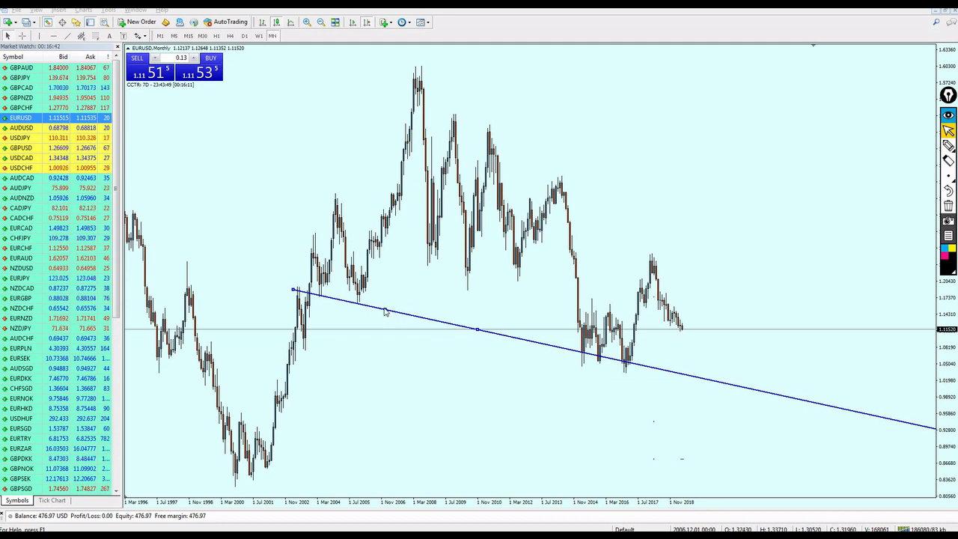
- Shift the trendline left, circle the 1997 lows, and lower the line to start there
drag(385, 311, 269, 337)
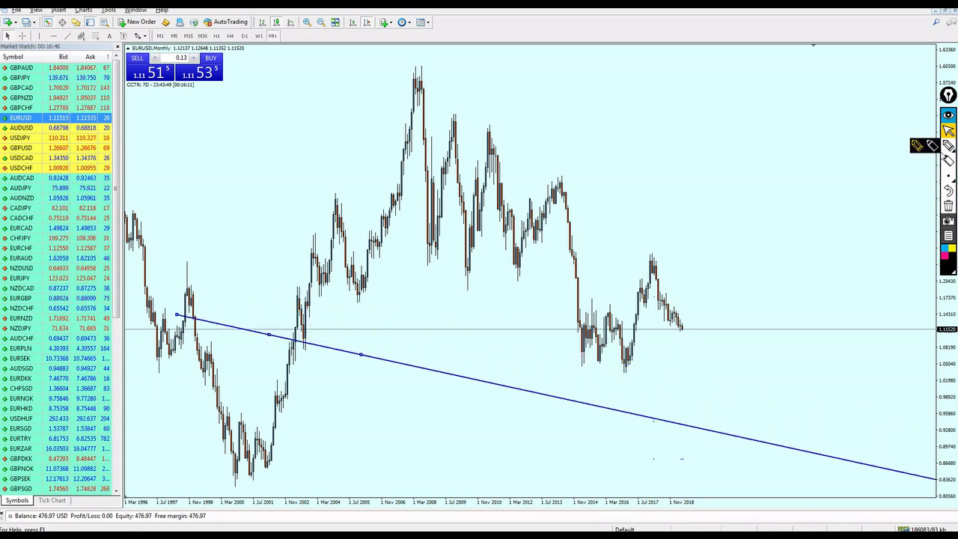
click(932, 145)
mouse_move(137, 370)
mouse_down()
mouse_move(183, 363)
mouse_move(168, 377)
mouse_up()
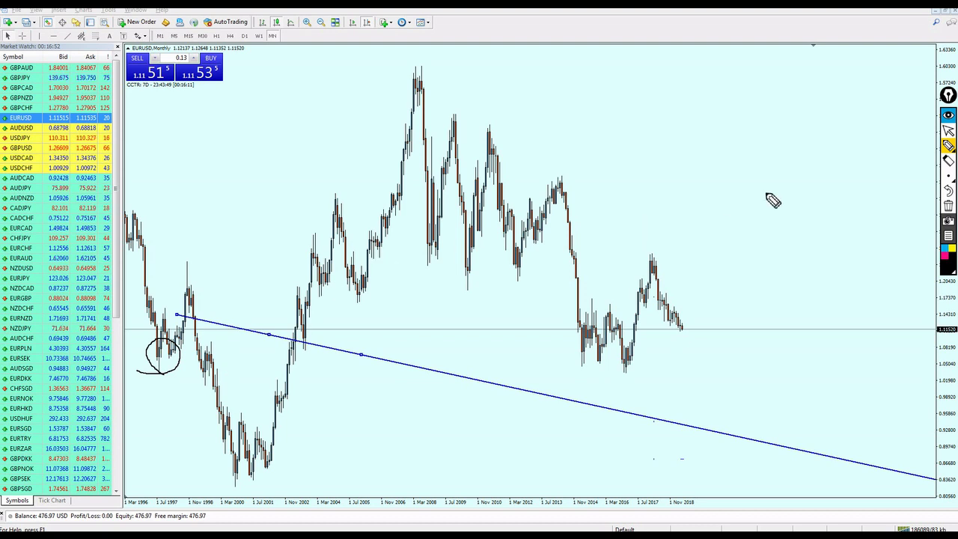
click(948, 130)
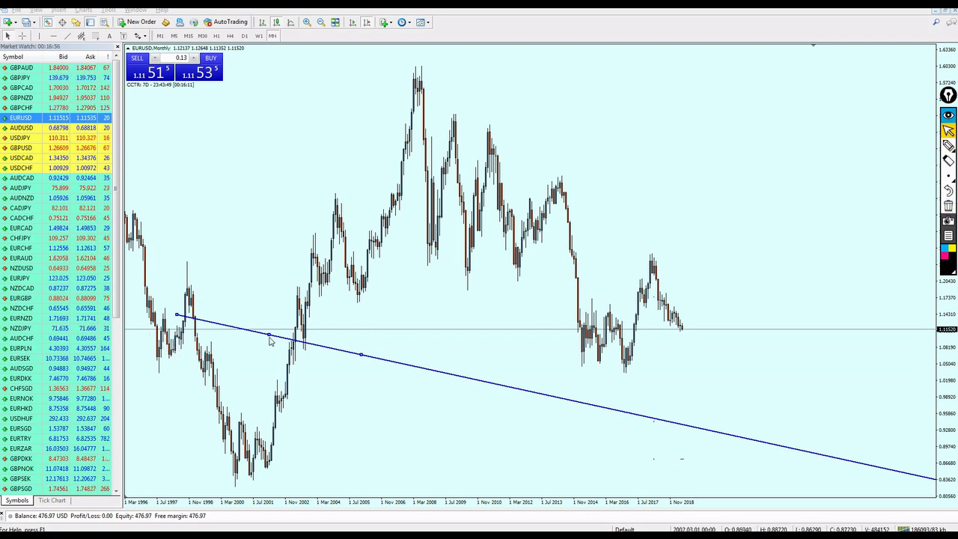
mouse_move(267, 334)
mouse_down()
mouse_move(227, 337)
mouse_move(217, 378)
mouse_move(191, 383)
mouse_move(223, 397)
mouse_move(201, 385)
mouse_move(224, 389)
mouse_up()
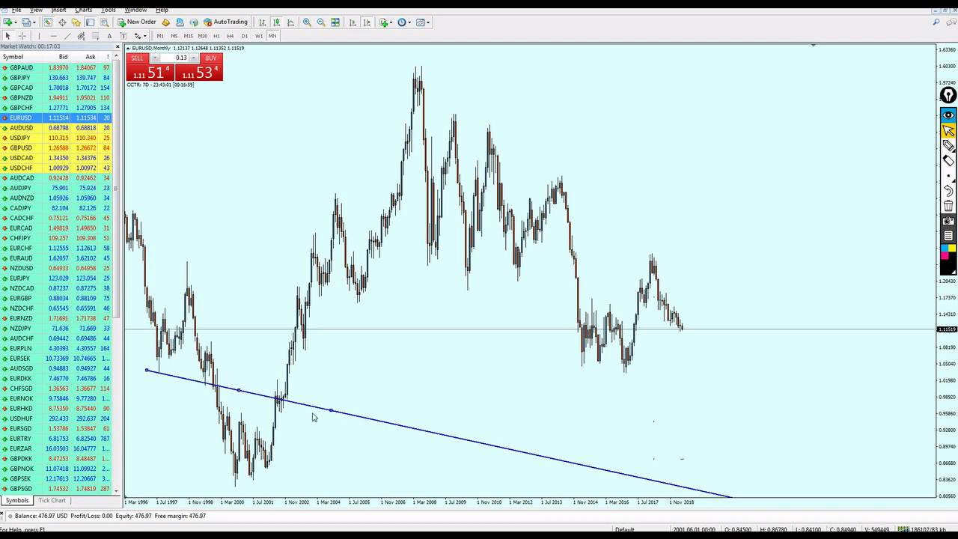
- Circle the trendline's left endpoint and its 1998 and 2001 touches freehand, then erase the marks
click(949, 145)
mouse_move(142, 387)
mouse_down()
mouse_move(169, 363)
mouse_move(153, 390)
mouse_up()
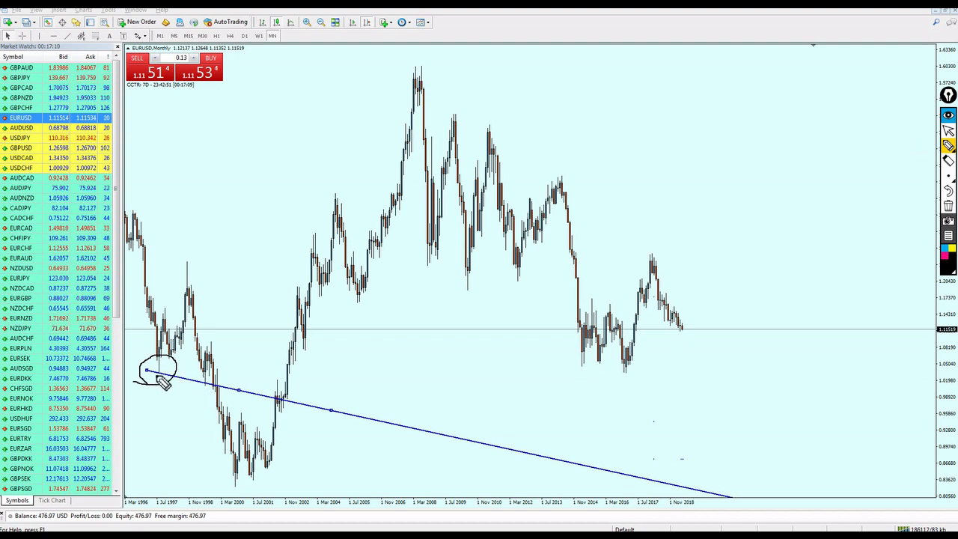
drag(150, 417, 157, 389)
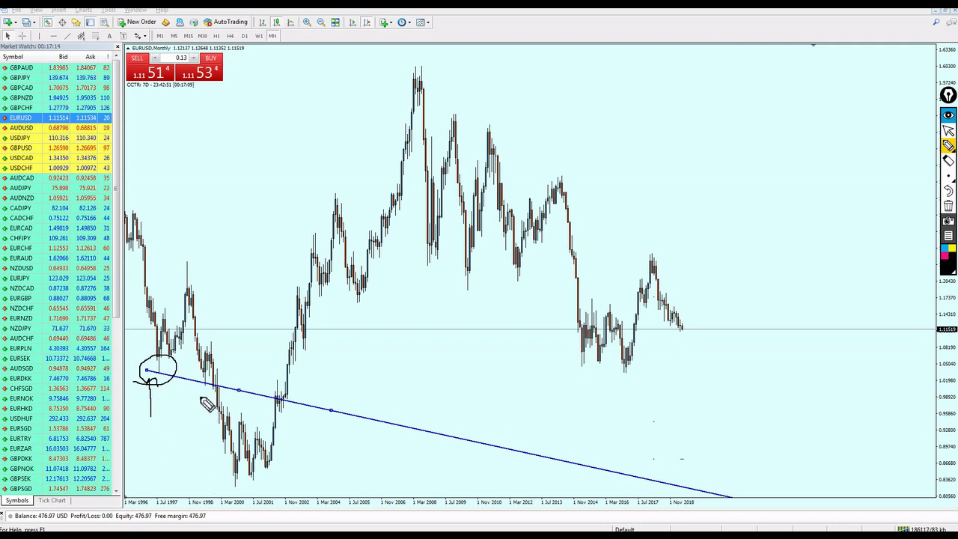
drag(210, 398, 217, 400)
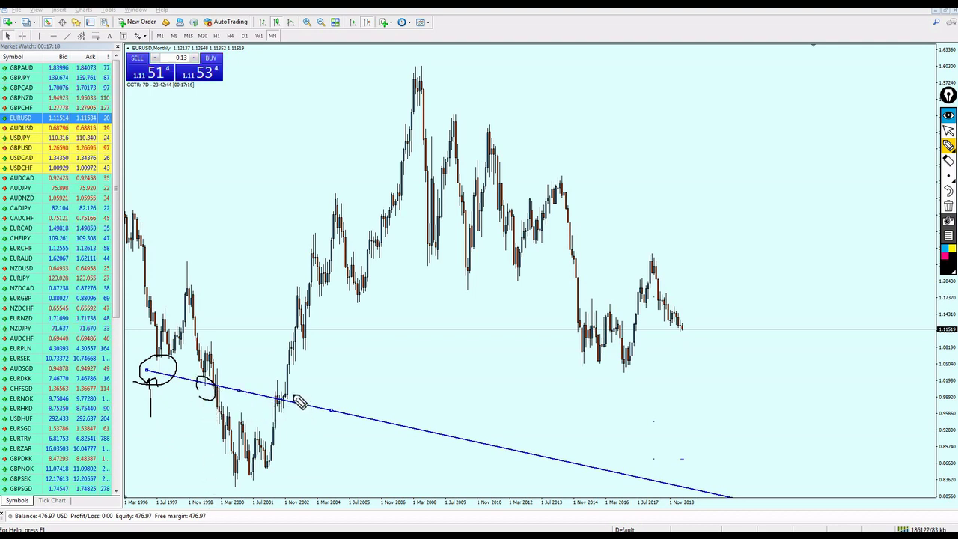
mouse_move(292, 394)
mouse_down()
mouse_move(277, 413)
mouse_move(294, 399)
mouse_up()
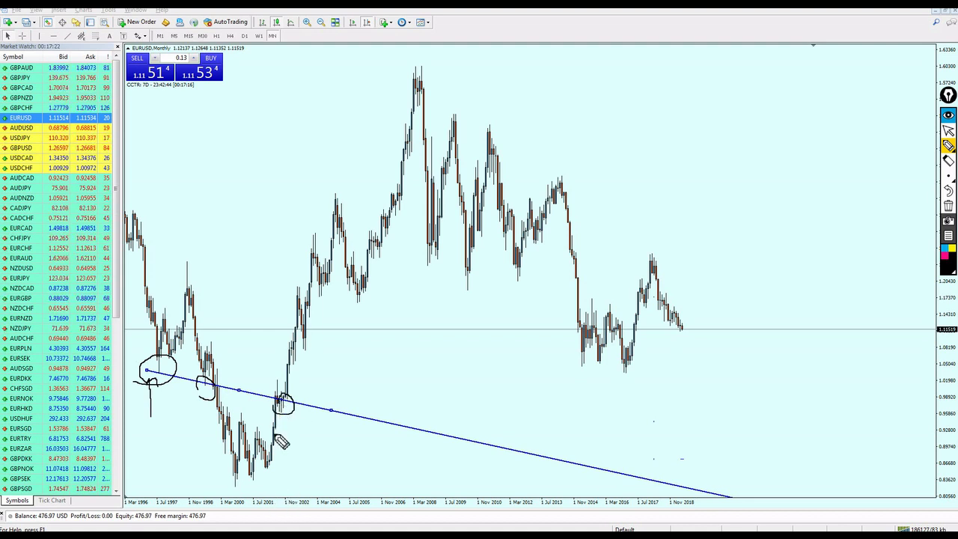
click(948, 131)
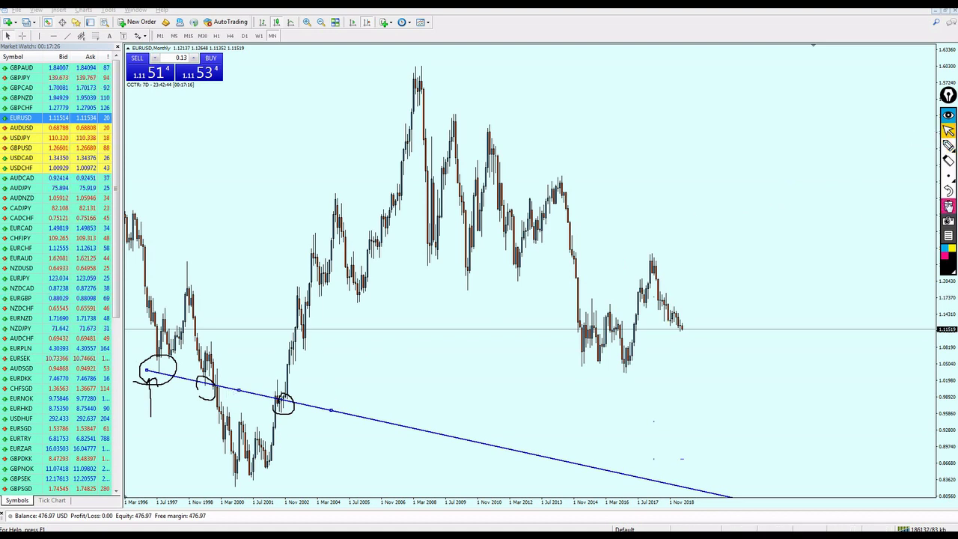
click(948, 206)
- Circle the 2012 candles and move the trendline up through that circle
click(949, 146)
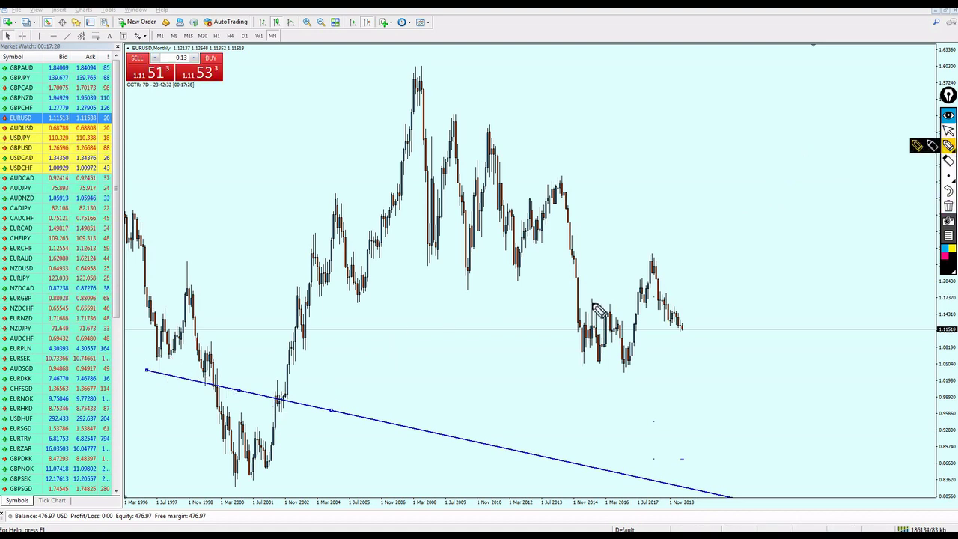
drag(535, 287, 530, 300)
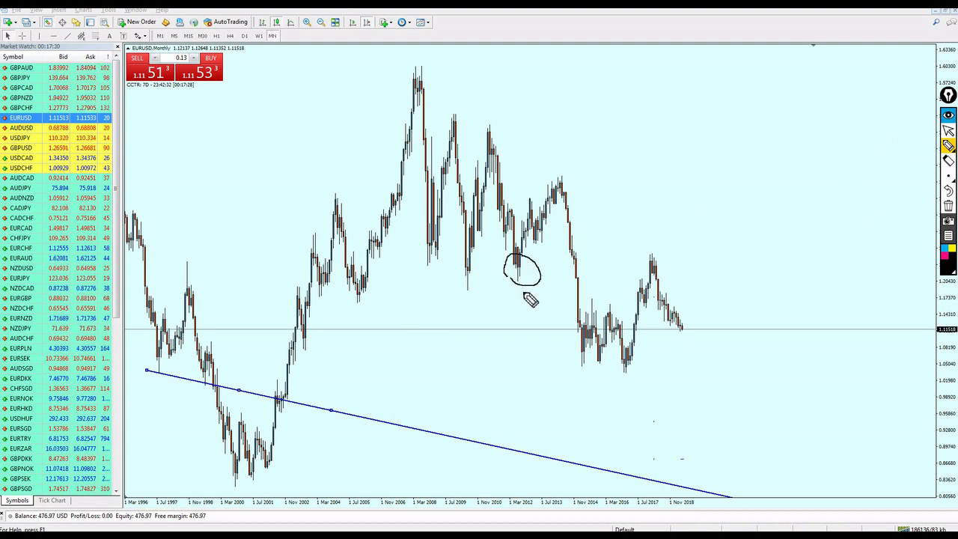
click(949, 131)
mouse_move(244, 397)
mouse_down()
mouse_move(274, 368)
mouse_move(434, 292)
mouse_move(515, 275)
mouse_move(532, 284)
mouse_up()
- Mark the 2012 and 2017 trendline touches with freehand circles and up/down arrows, then erase them all
click(947, 146)
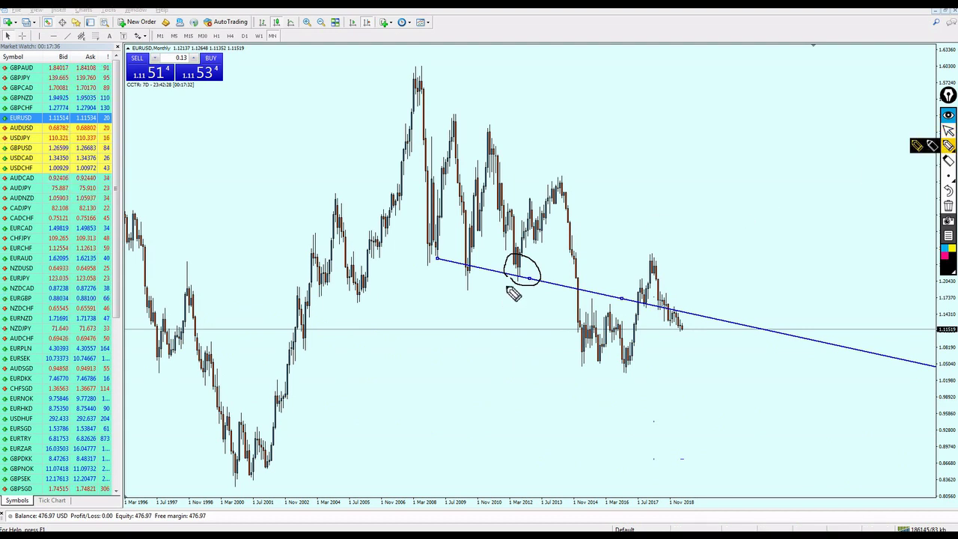
drag(505, 285, 506, 291)
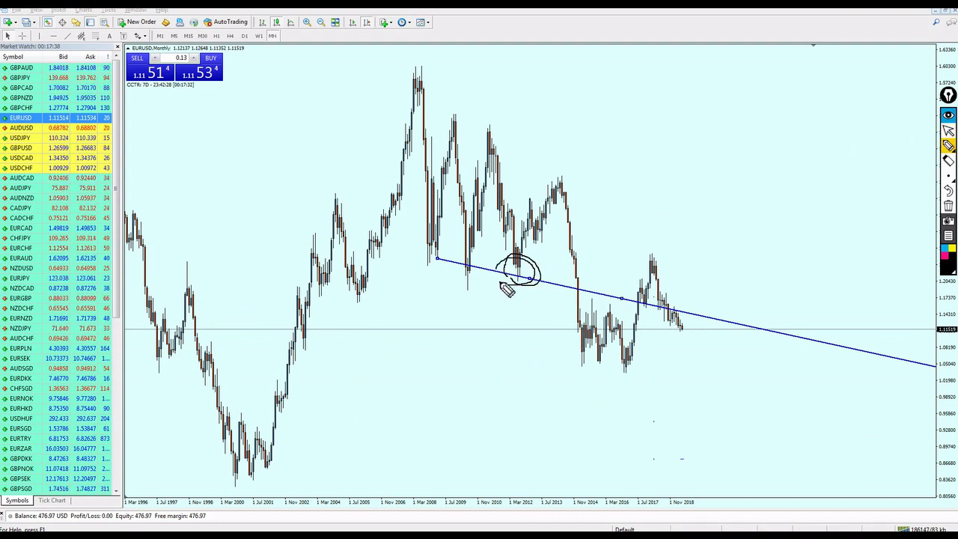
drag(649, 329, 649, 314)
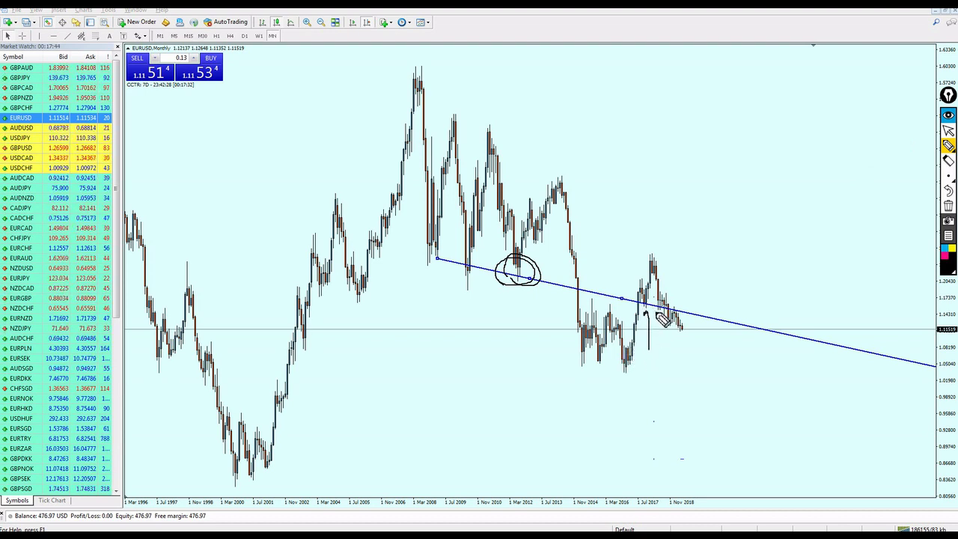
mouse_move(657, 313)
mouse_down()
mouse_move(660, 303)
mouse_move(656, 312)
mouse_up()
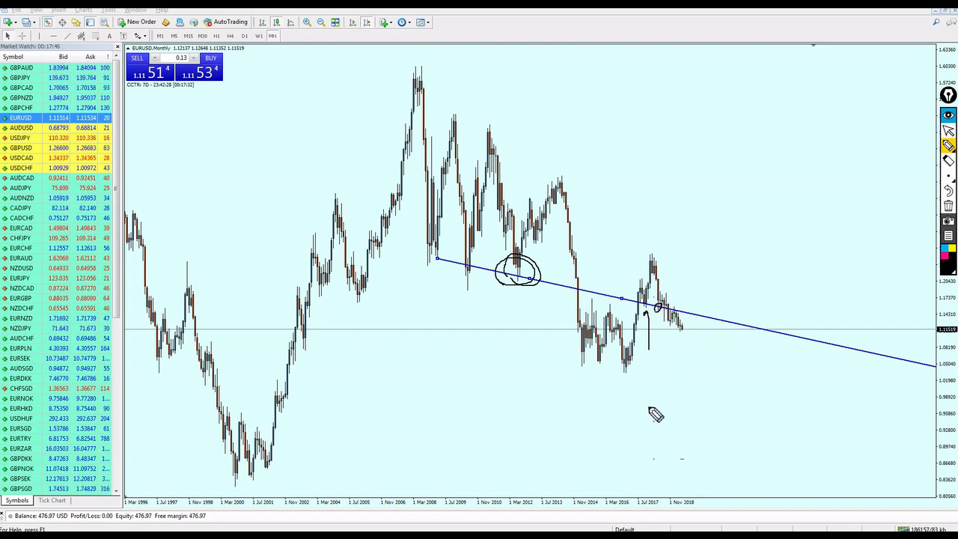
drag(650, 408, 668, 324)
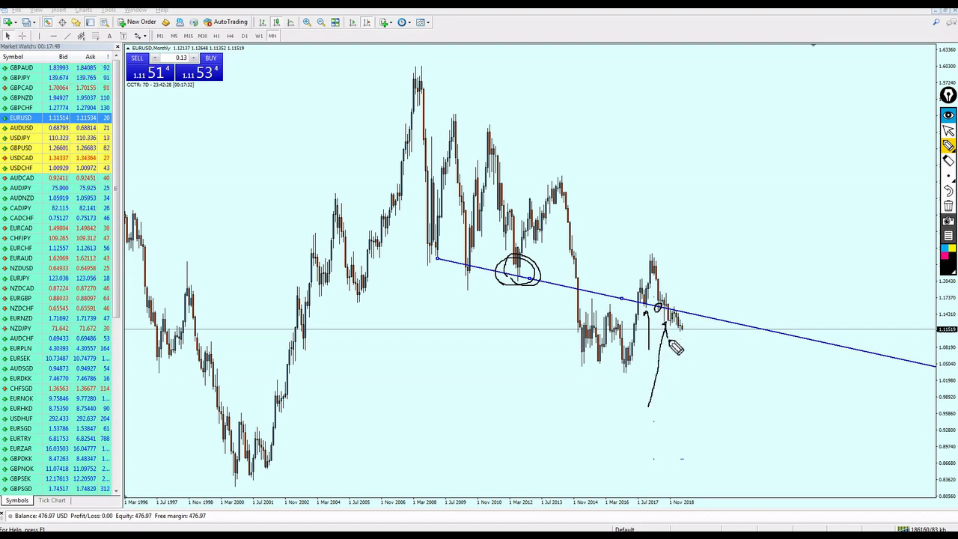
drag(681, 243, 680, 295)
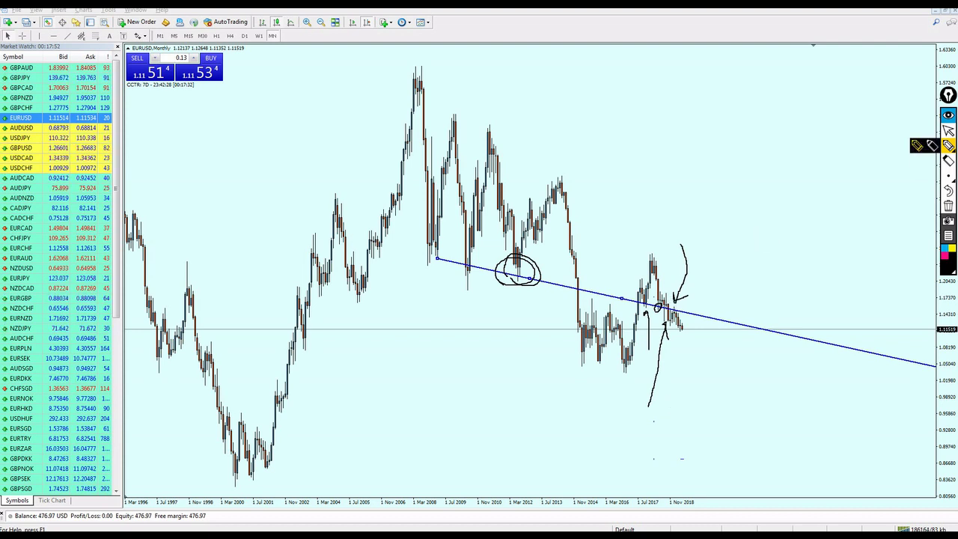
click(948, 130)
click(948, 206)
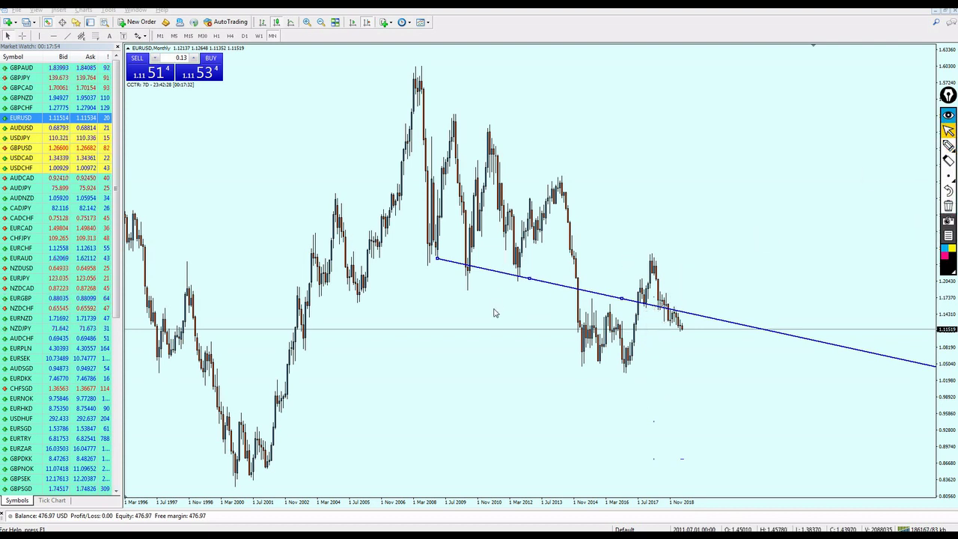
- Move the trendline up to the 2004 high and sketch a freehand curve along it, removing a misdrawn loop
double_click(529, 278)
mouse_move(529, 279)
mouse_down()
mouse_move(235, 251)
mouse_move(217, 233)
mouse_move(233, 253)
mouse_move(238, 467)
mouse_move(223, 352)
mouse_move(352, 292)
mouse_move(367, 311)
mouse_move(385, 211)
mouse_move(330, 210)
mouse_move(335, 197)
mouse_move(352, 196)
mouse_move(399, 243)
mouse_move(397, 217)
mouse_move(408, 209)
mouse_up()
click(948, 145)
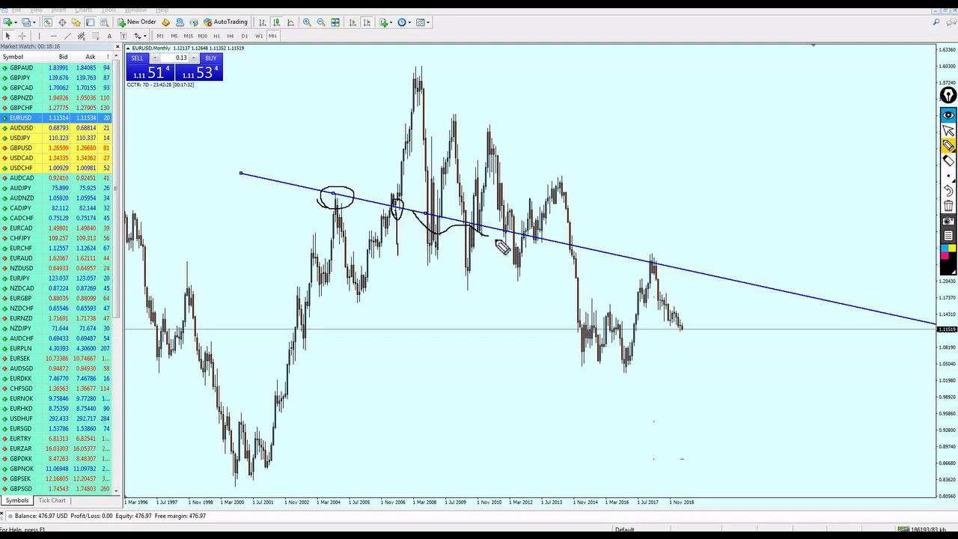
mouse_move(494, 241)
mouse_down()
mouse_move(449, 206)
mouse_move(436, 246)
mouse_move(455, 224)
mouse_move(417, 228)
mouse_up()
click(947, 219)
click(449, 231)
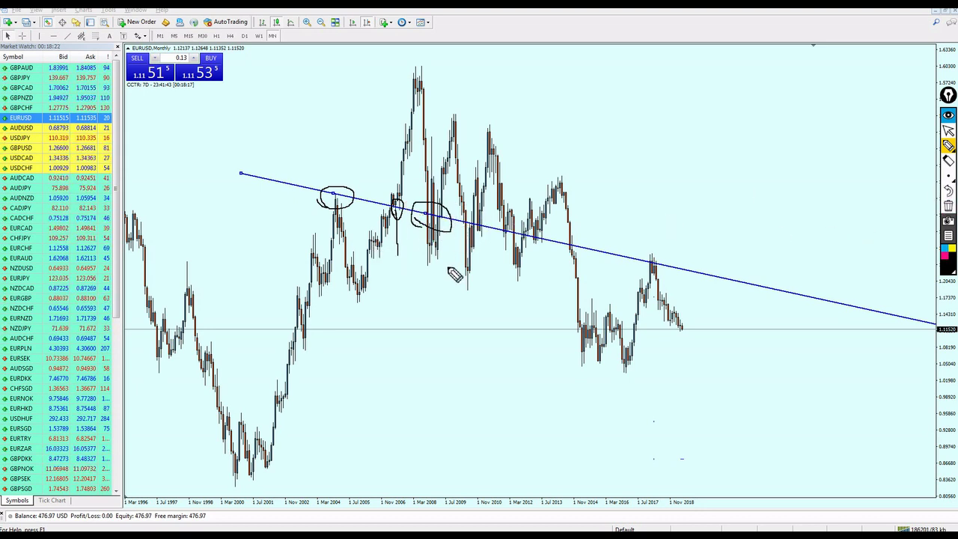
- Mark trendline touches through the 2018 high with arrows and circles, clear them, then move the line to the 2008 high
drag(449, 269, 463, 233)
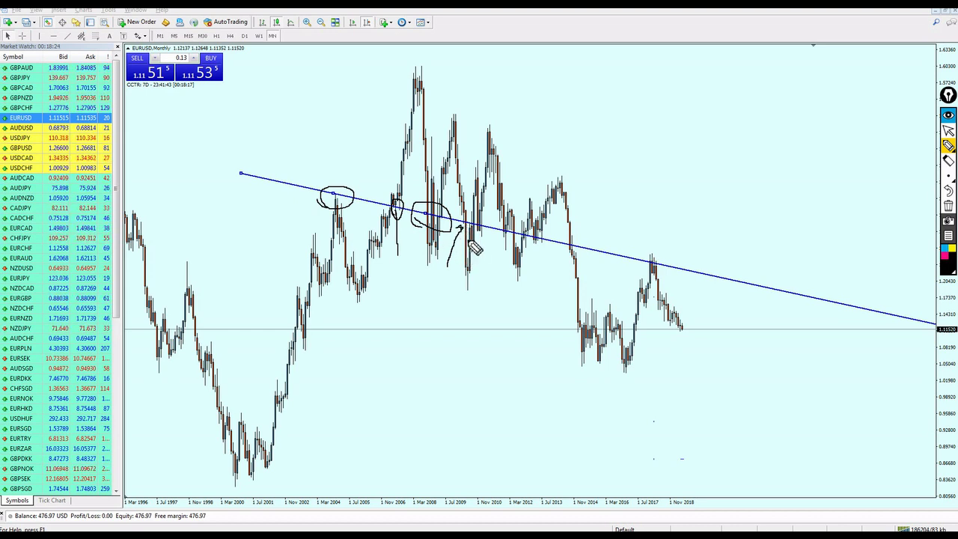
mouse_move(479, 232)
mouse_down()
mouse_move(512, 244)
mouse_move(470, 226)
mouse_up()
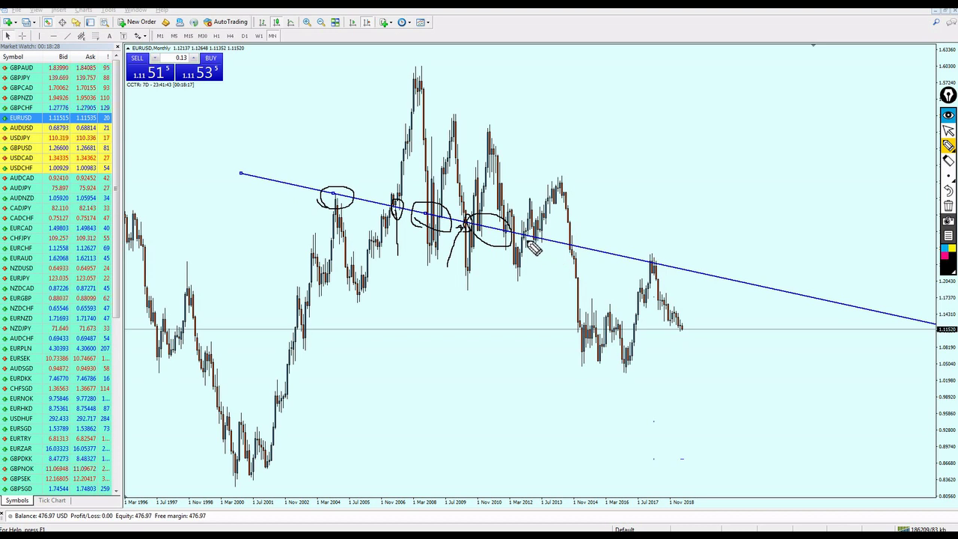
mouse_move(545, 261)
mouse_down()
mouse_move(528, 234)
mouse_move(524, 262)
mouse_move(542, 241)
mouse_up()
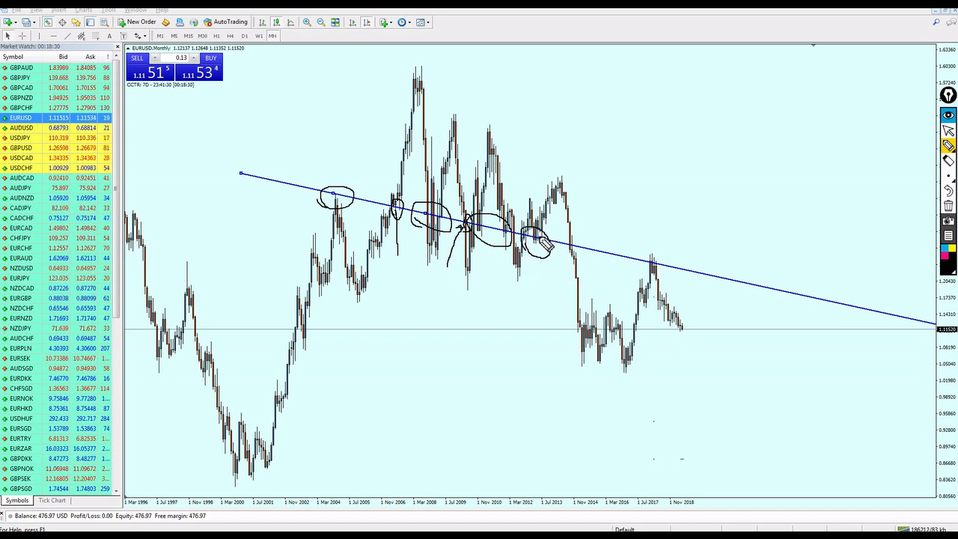
drag(688, 171, 670, 253)
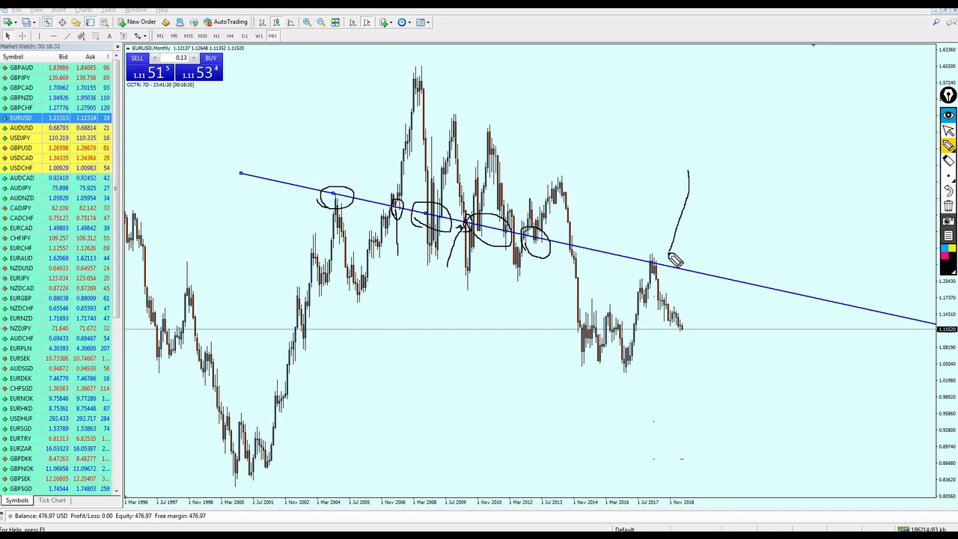
mouse_move(645, 282)
mouse_down()
mouse_move(662, 258)
mouse_move(648, 277)
mouse_up()
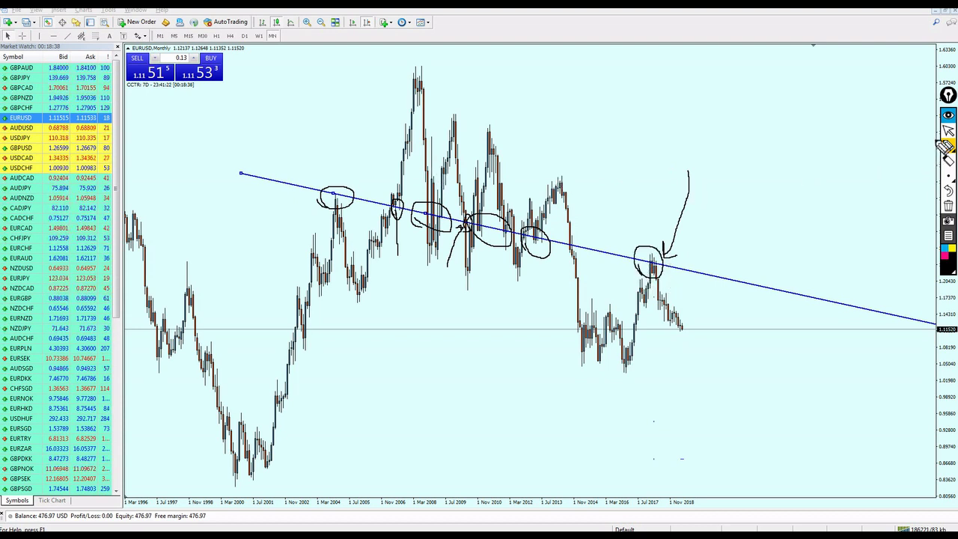
click(947, 130)
click(946, 206)
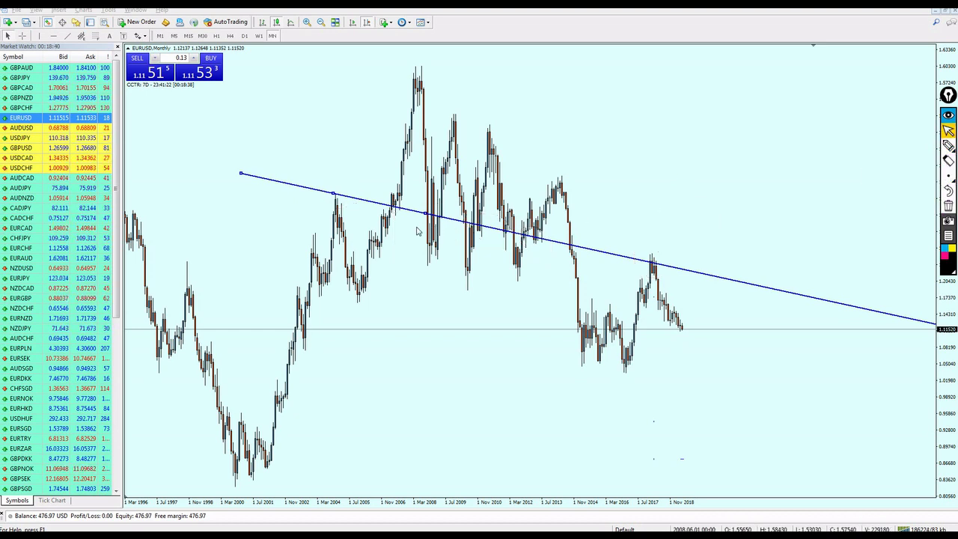
drag(336, 200, 513, 90)
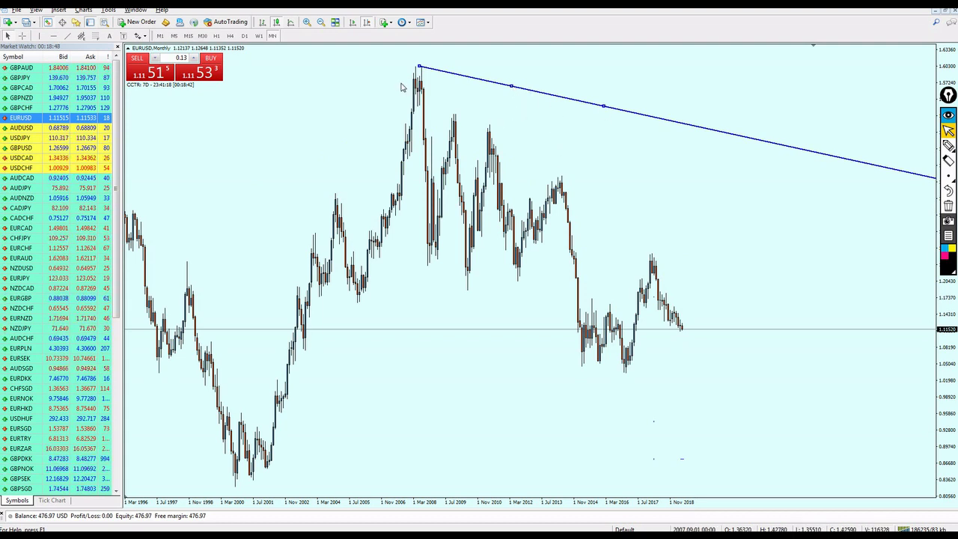
- Tilt the trendline down through the 2011 and 2014 highs, then shift it lower and left
click(948, 146)
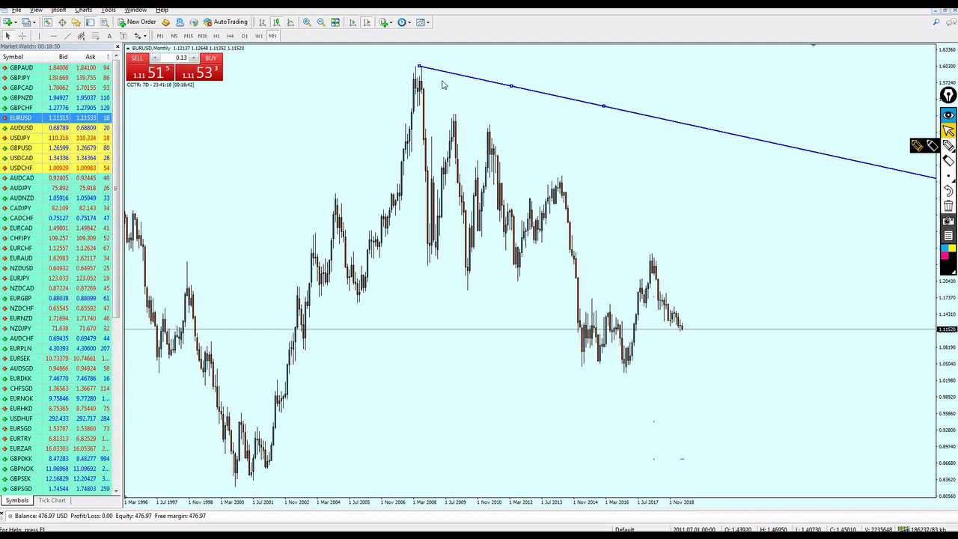
drag(442, 73, 562, 179)
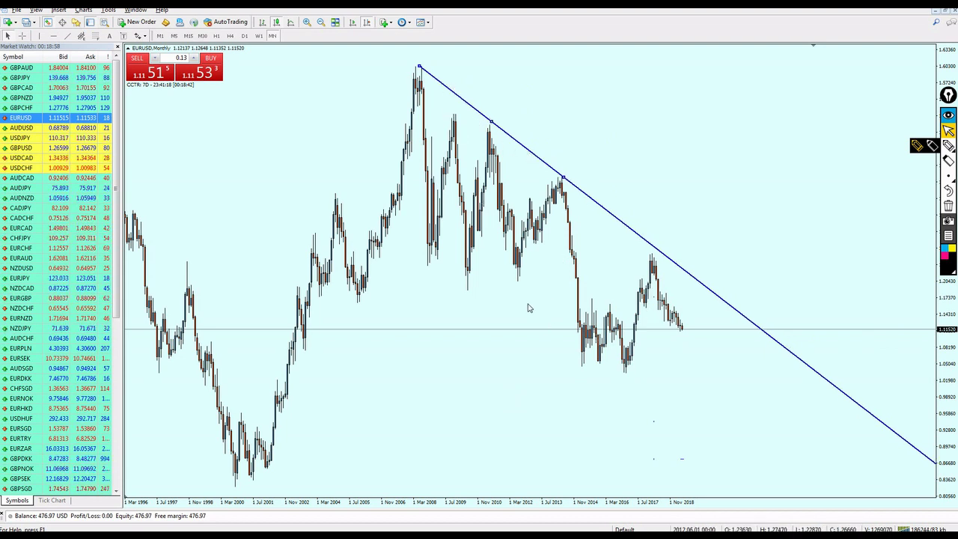
drag(492, 123, 392, 241)
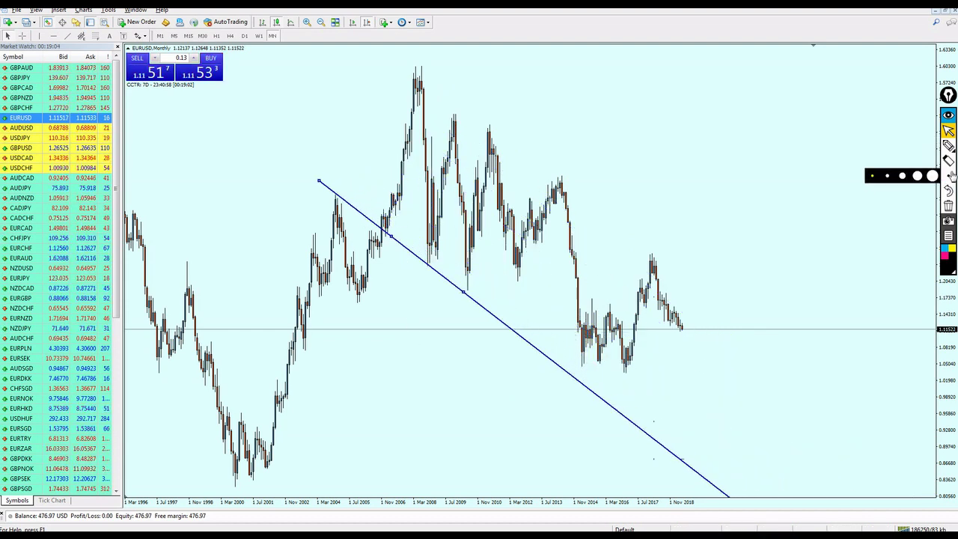
- Circle the trendline's first touches freehand, erase the marks, and move the line down and left
click(949, 145)
drag(330, 202, 338, 196)
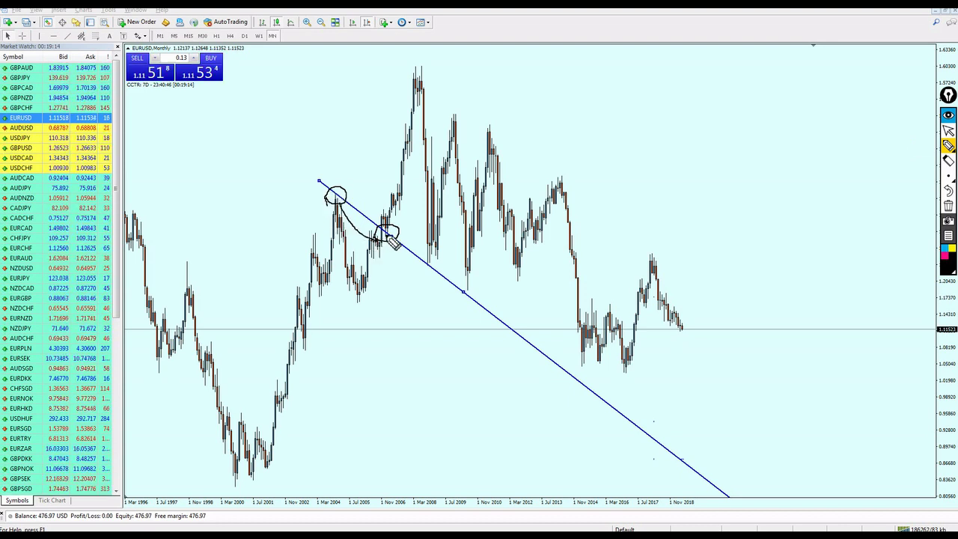
drag(390, 244, 465, 294)
click(948, 131)
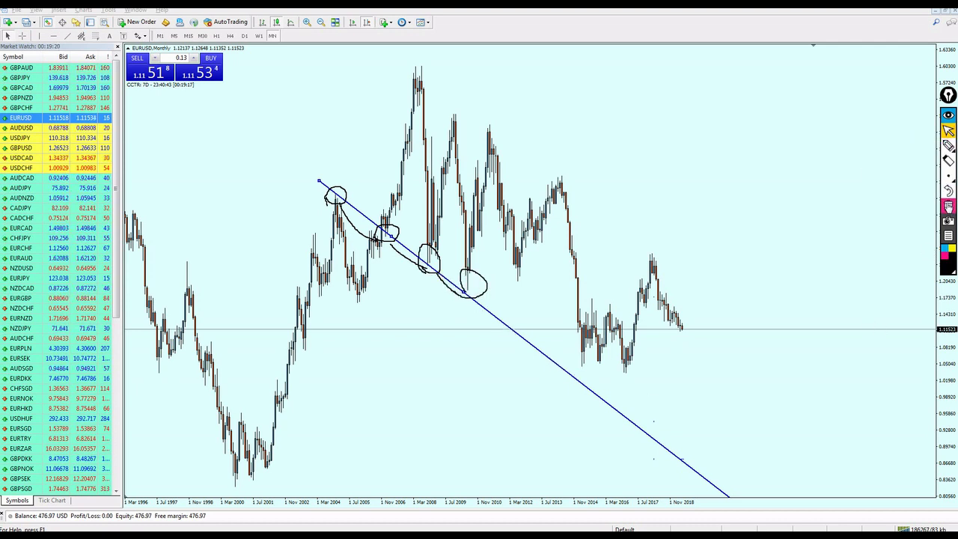
click(948, 206)
drag(395, 237, 355, 261)
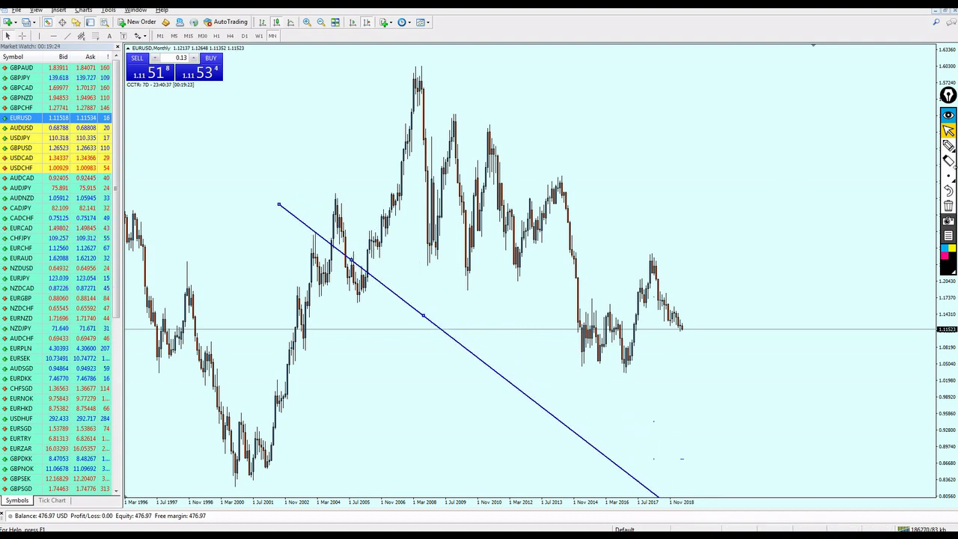
- Circle where price touches the trendline, clear it, and move the line left to the late-1990s highs
click(949, 146)
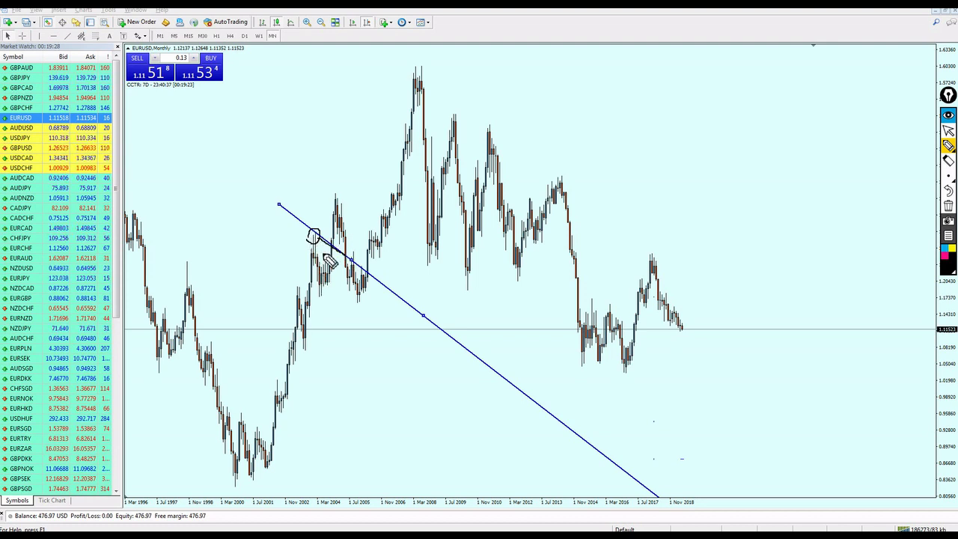
drag(348, 264, 352, 266)
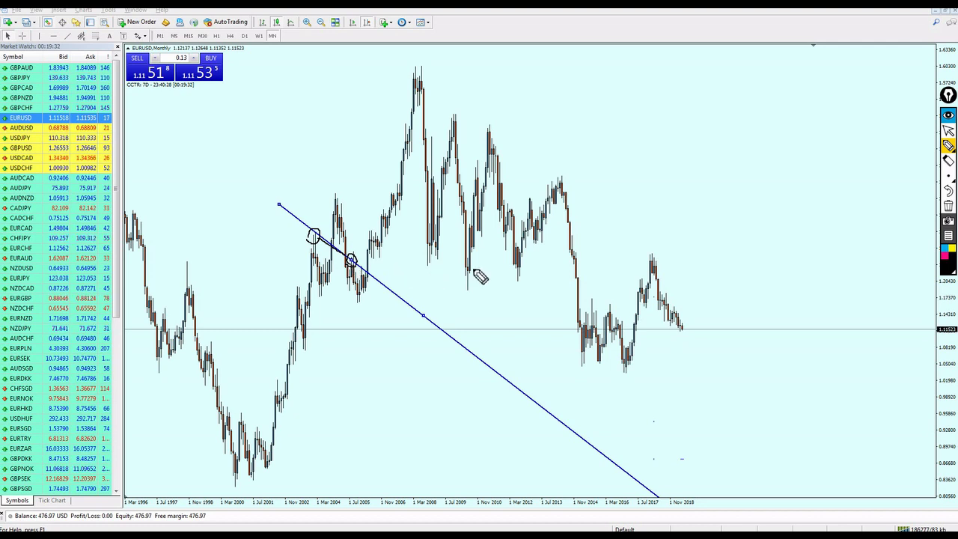
click(948, 132)
click(947, 208)
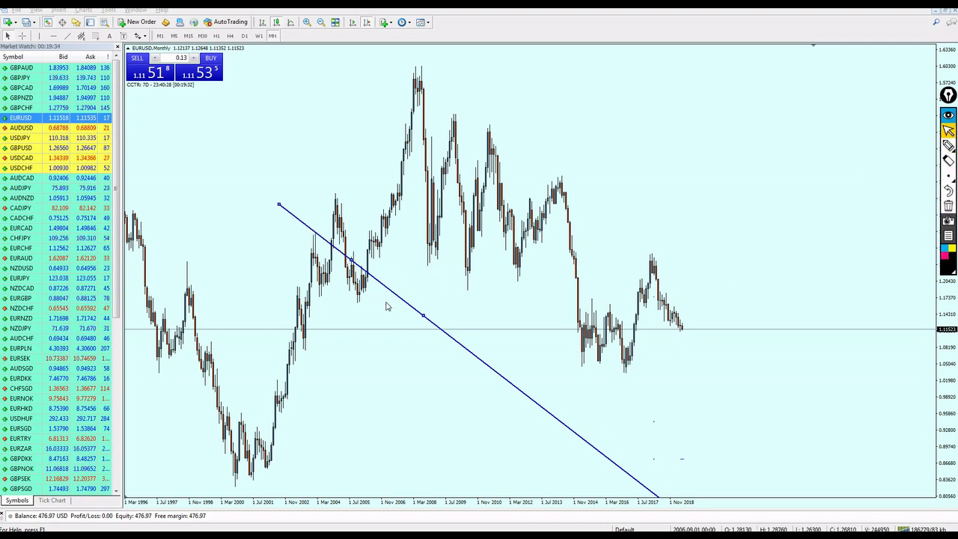
drag(351, 276, 231, 296)
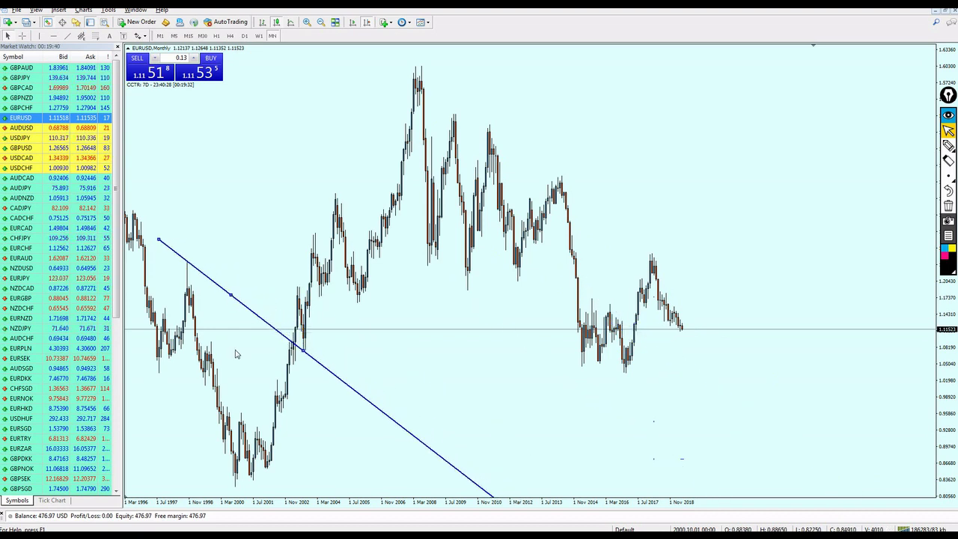
- Circle the 1997 and 2002 touches, clear them, and move the trendline up across the 2008–2013 candles
click(949, 146)
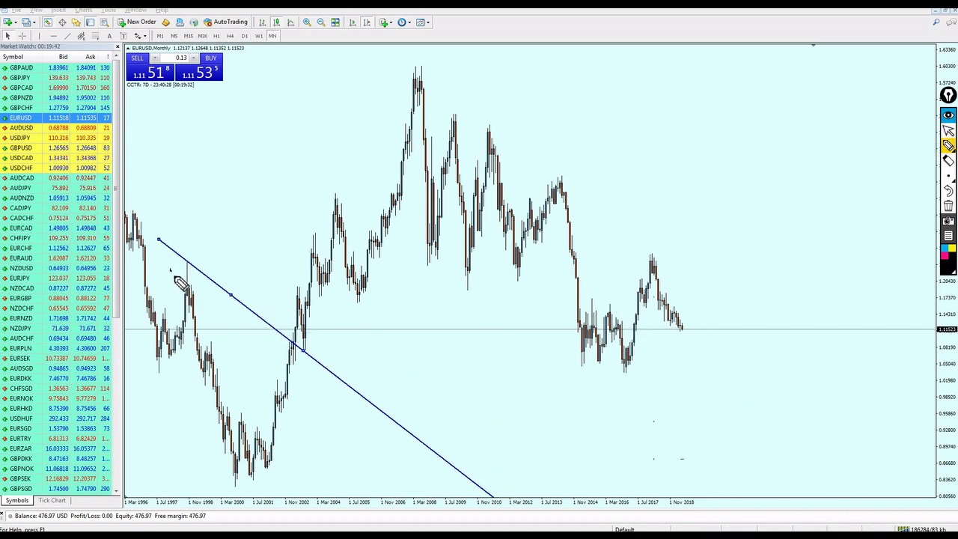
mouse_move(182, 277)
mouse_down()
mouse_move(180, 268)
mouse_move(248, 336)
mouse_move(323, 355)
mouse_up()
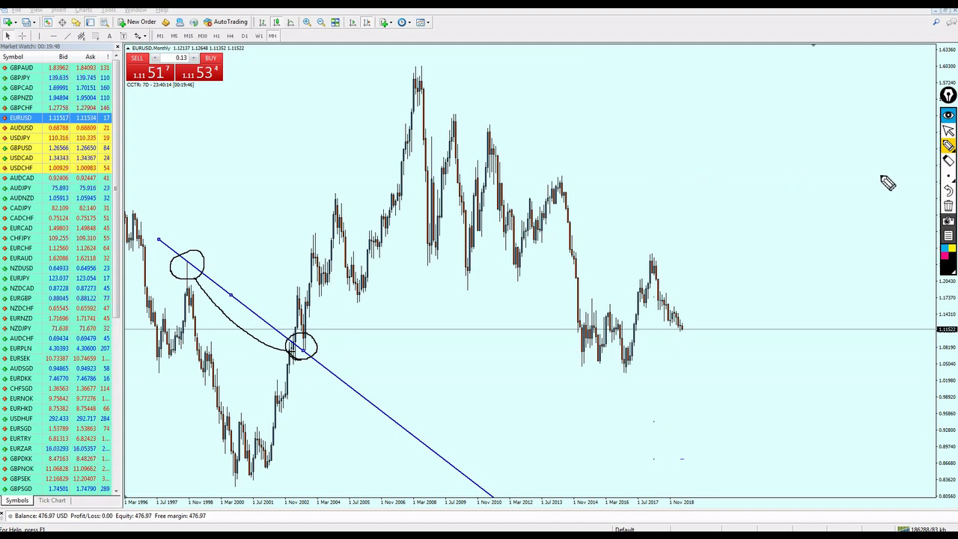
click(948, 206)
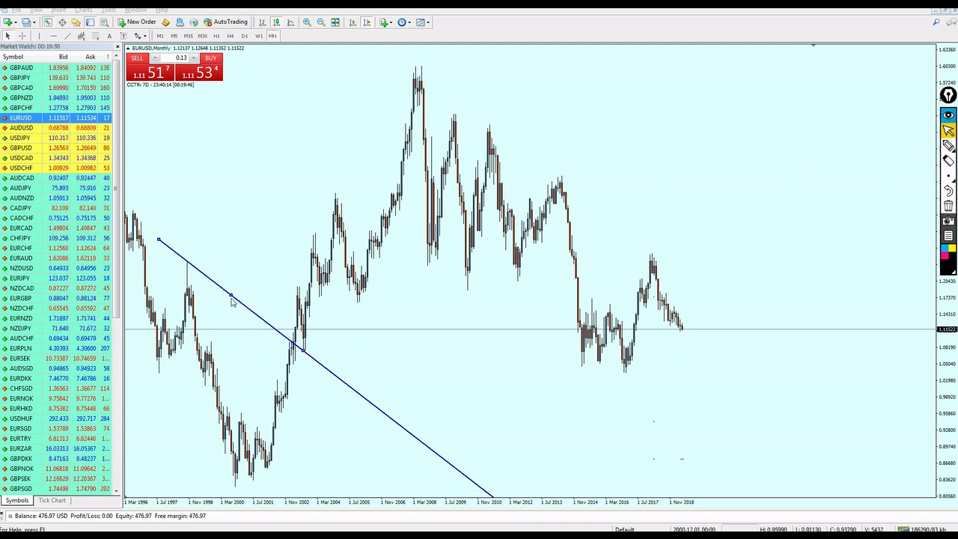
drag(231, 297, 436, 175)
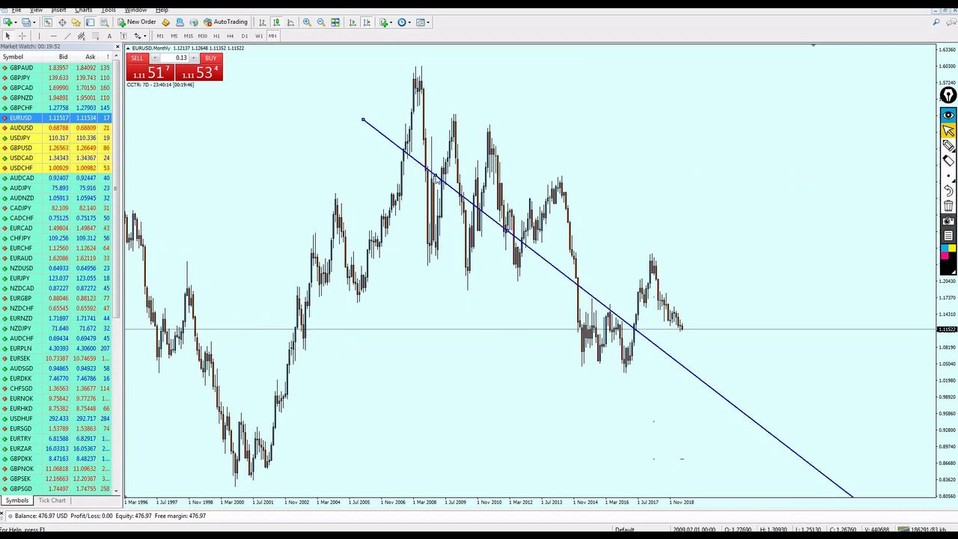
- Delete the old trendline, show the latest EURUSD H4 bars, and draw a trendline from 20 Mar through 10 May highs
key(Delete)
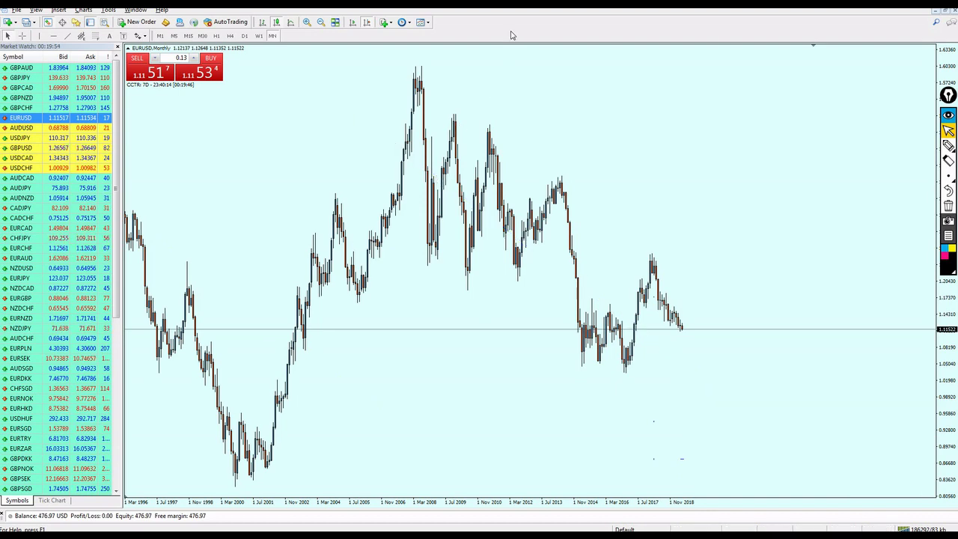
click(230, 36)
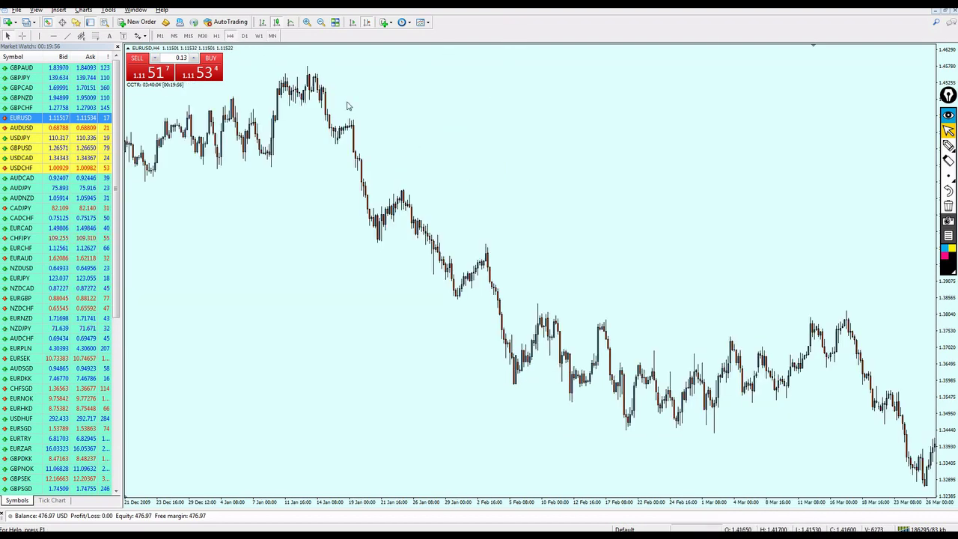
click(353, 22)
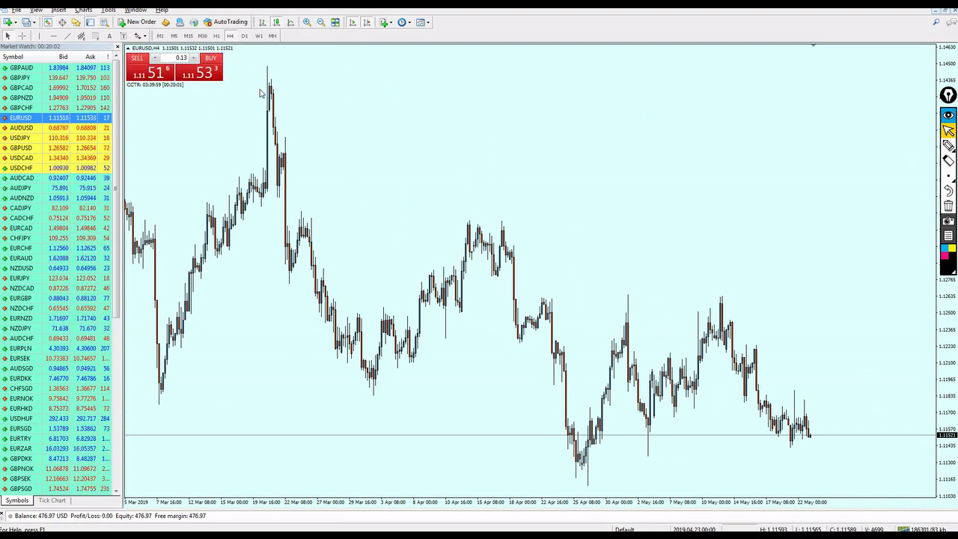
click(71, 39)
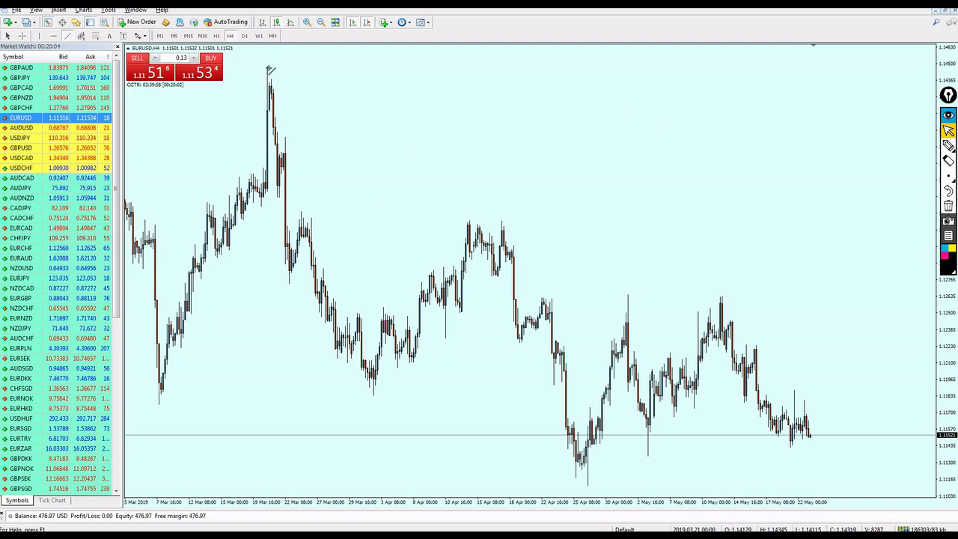
drag(267, 68, 723, 298)
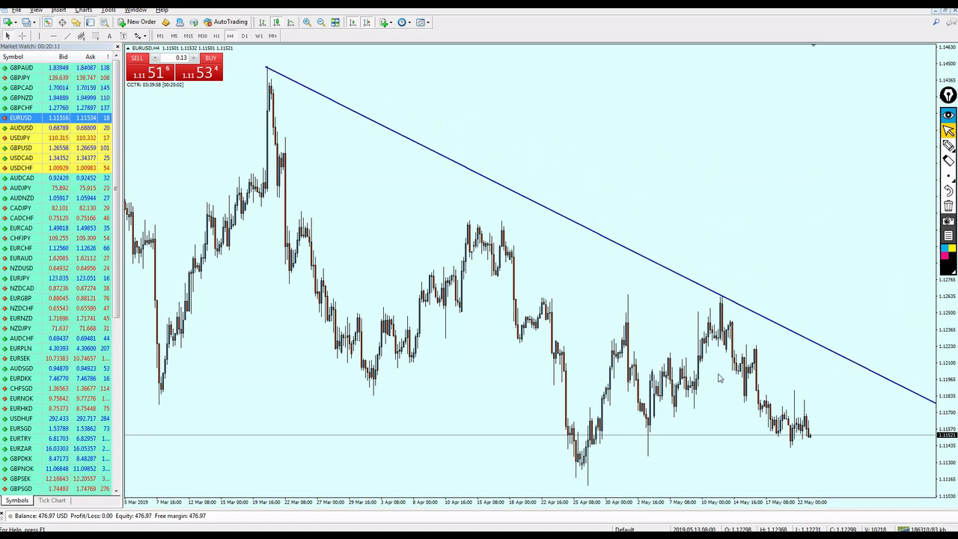
- Circle four swing highs from early April to early May and copy the trendline through the late-April high
double_click(495, 185)
double_click(616, 245)
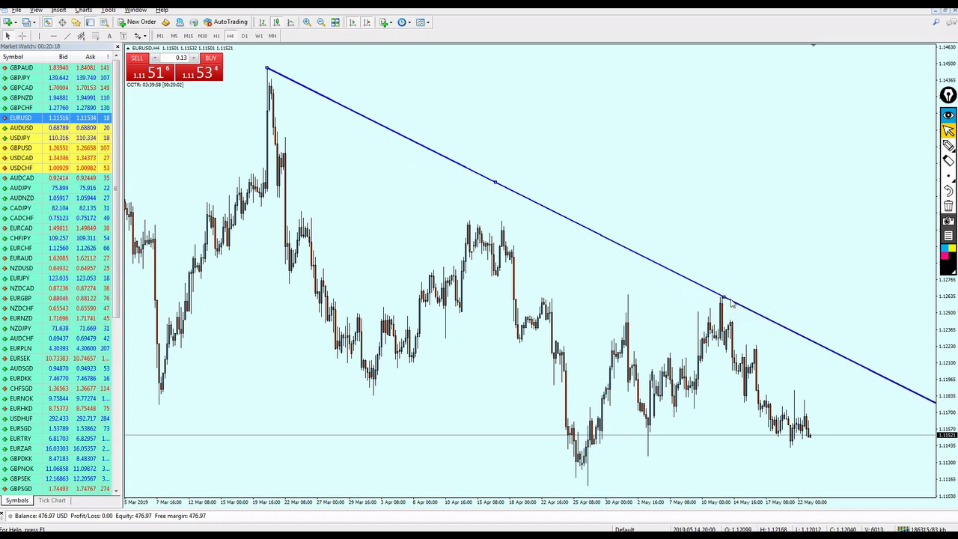
click(948, 146)
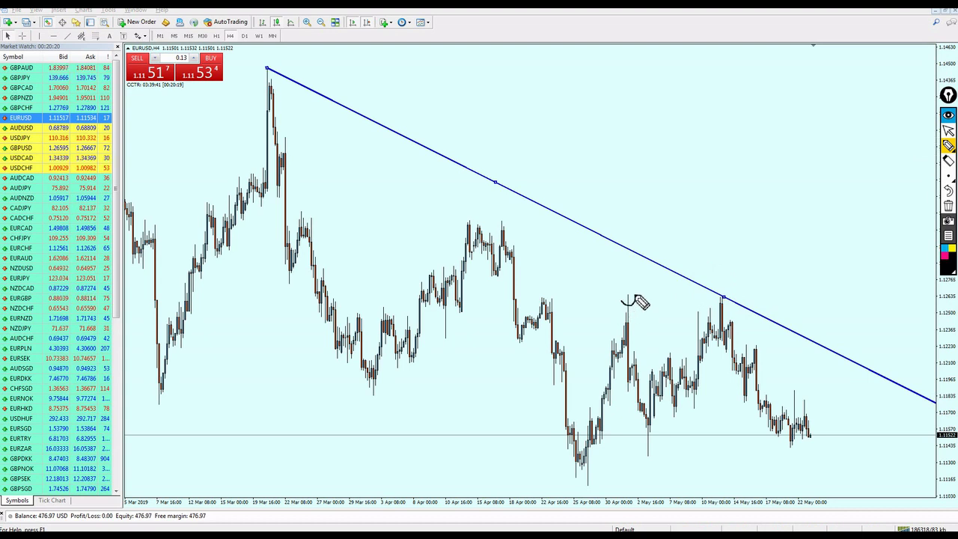
drag(623, 302, 624, 296)
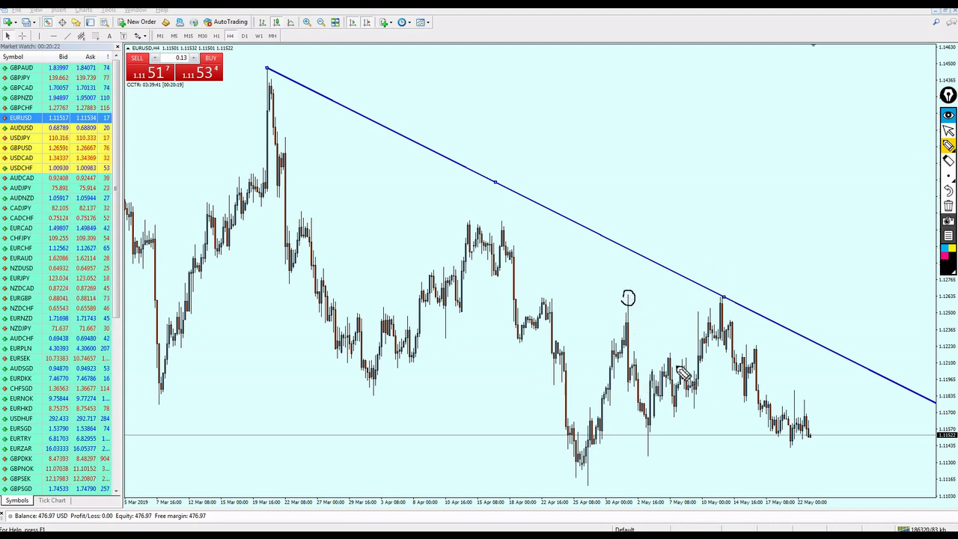
drag(690, 368, 668, 361)
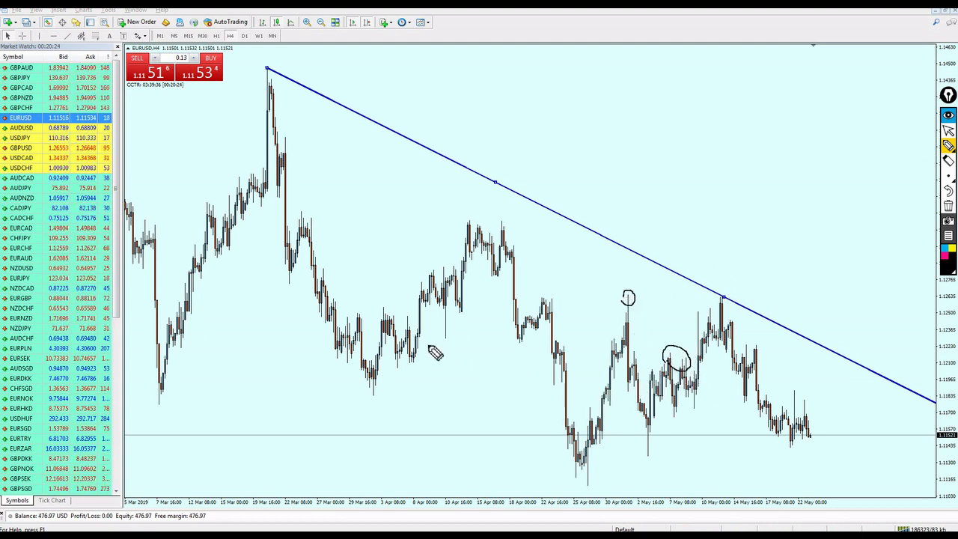
drag(448, 286, 452, 275)
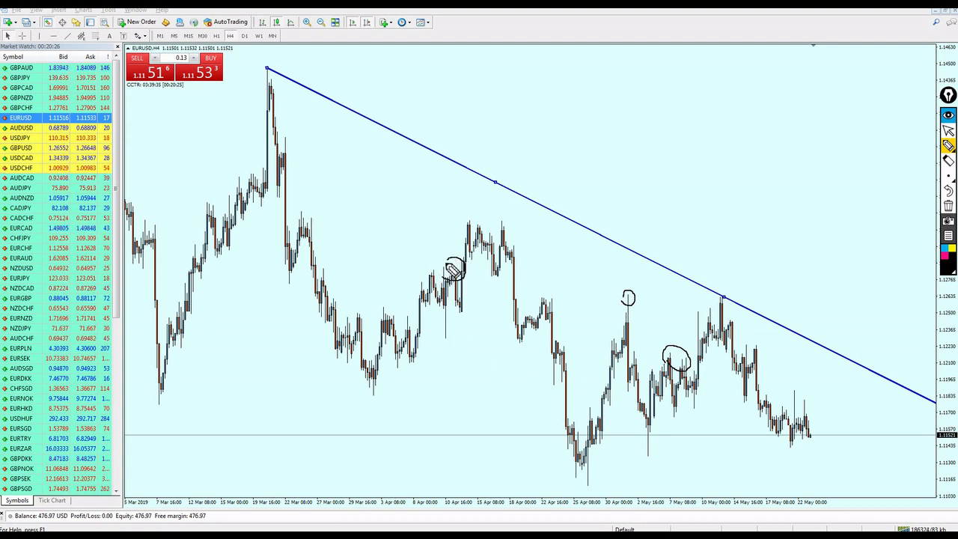
drag(385, 318, 383, 311)
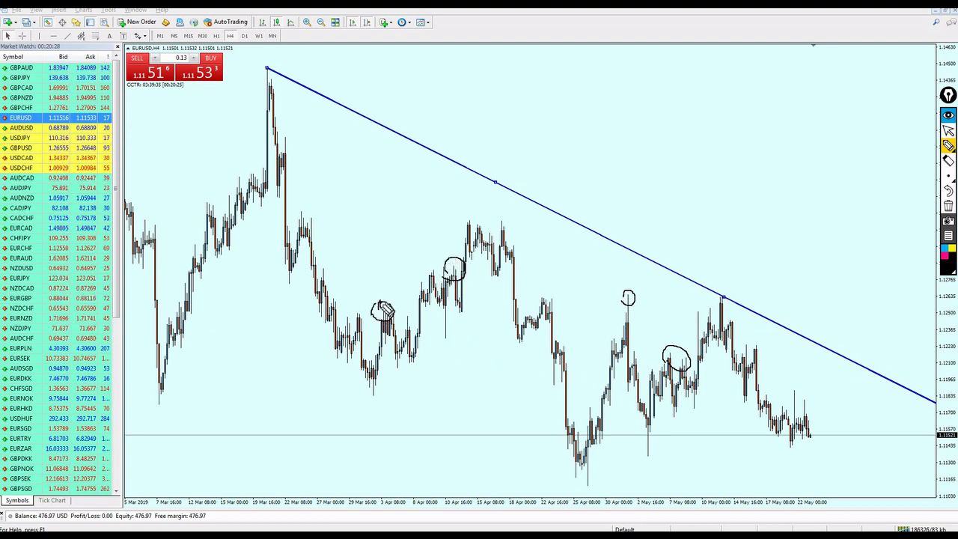
click(948, 131)
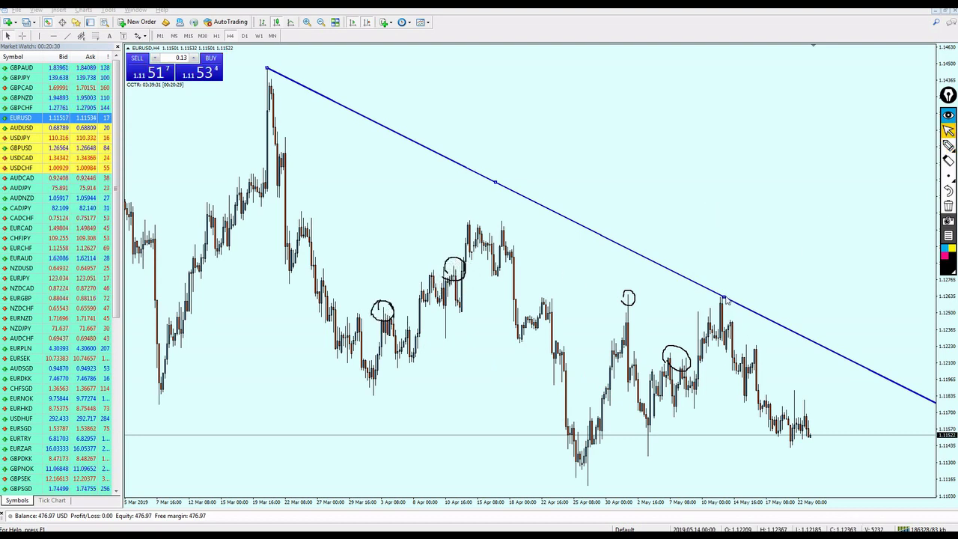
drag(723, 298, 629, 298)
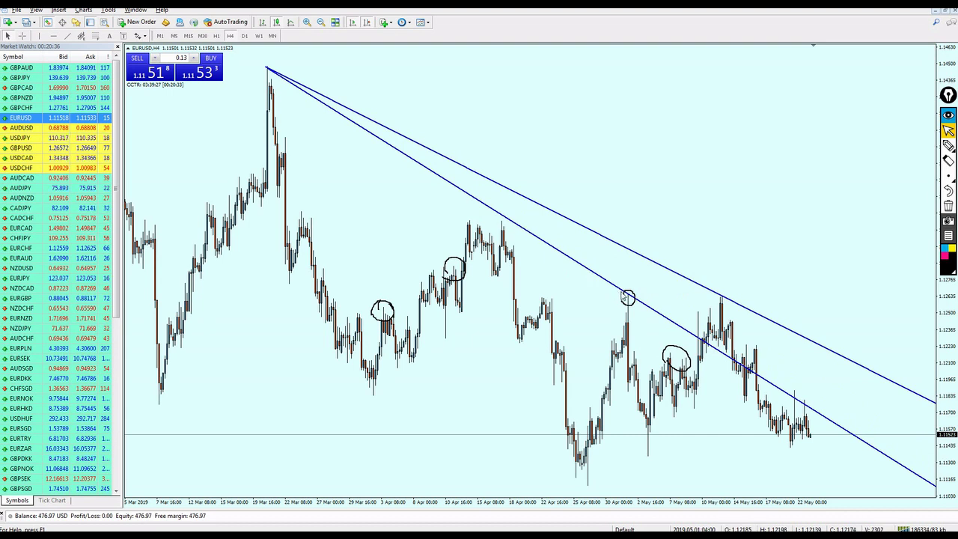
- Add trendlines from the March high through the early-May, mid-April and early-April circles
drag(629, 298, 681, 360)
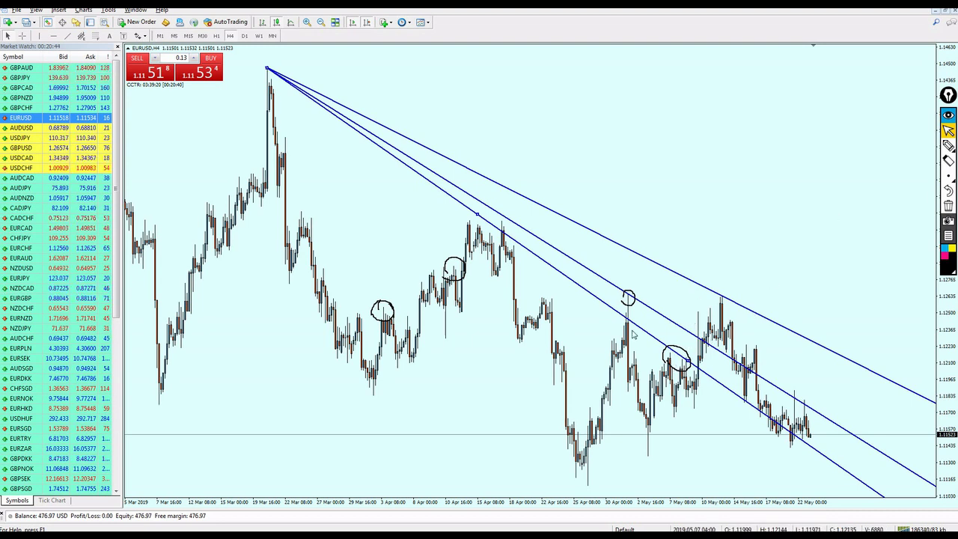
double_click(476, 217)
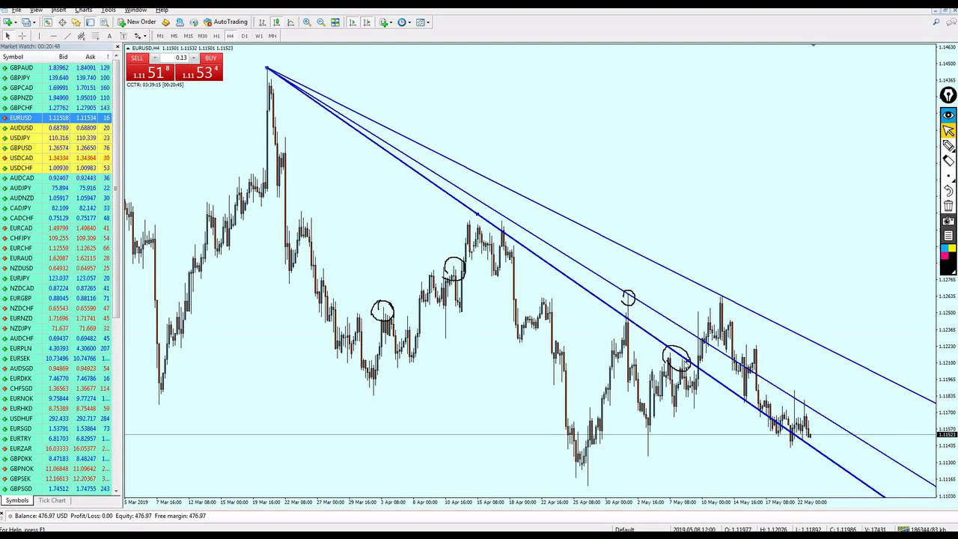
drag(687, 358, 456, 271)
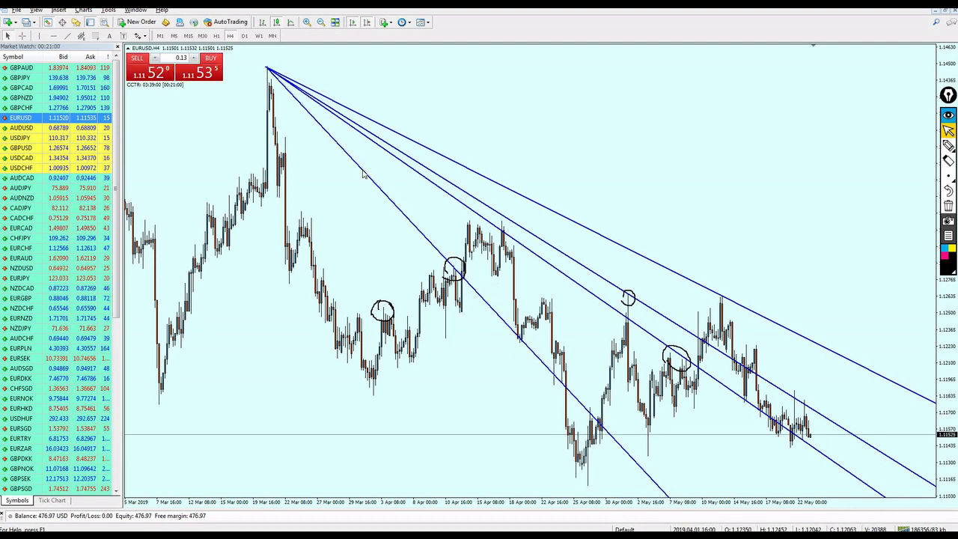
drag(457, 271, 382, 309)
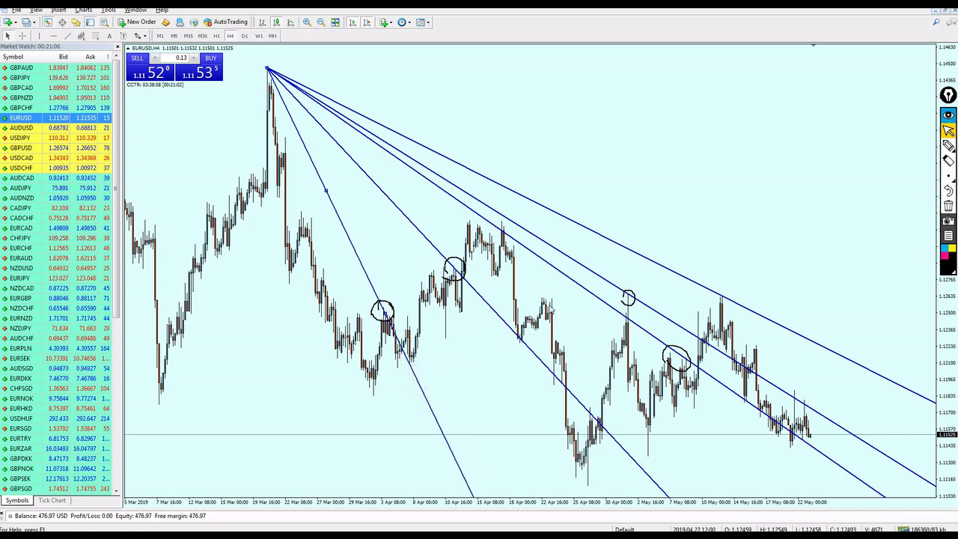
- Circle the 22 April high, angle a copied trendline through it, then erase all circles
click(948, 144)
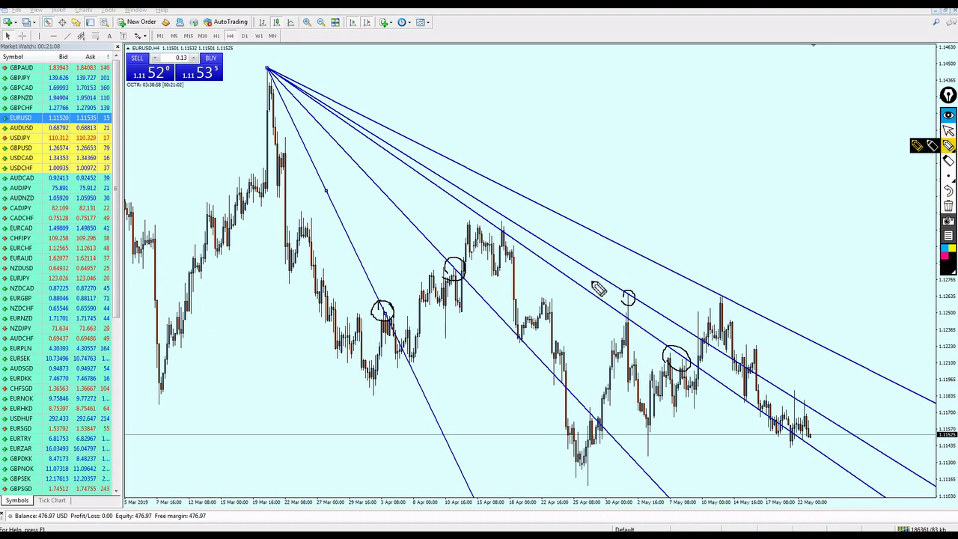
drag(548, 300, 544, 296)
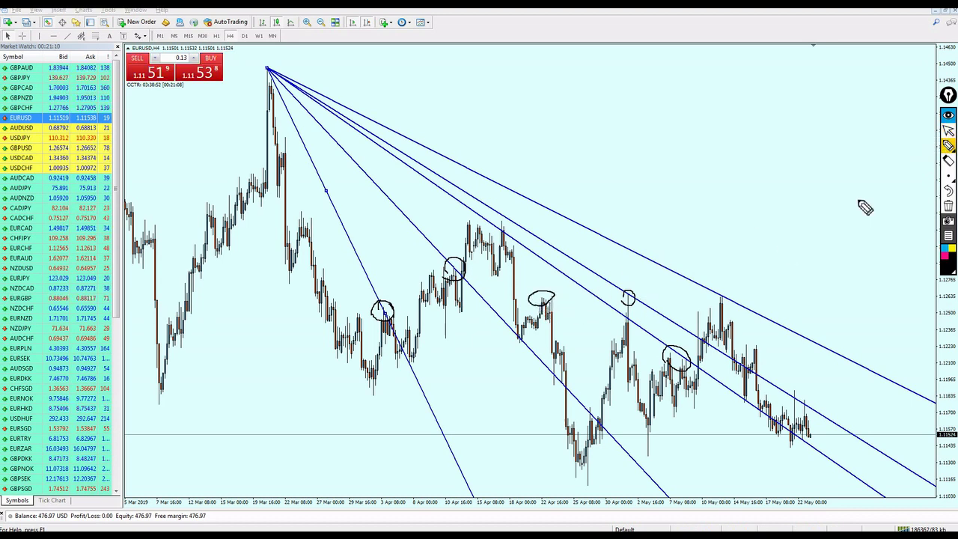
click(949, 130)
double_click(399, 345)
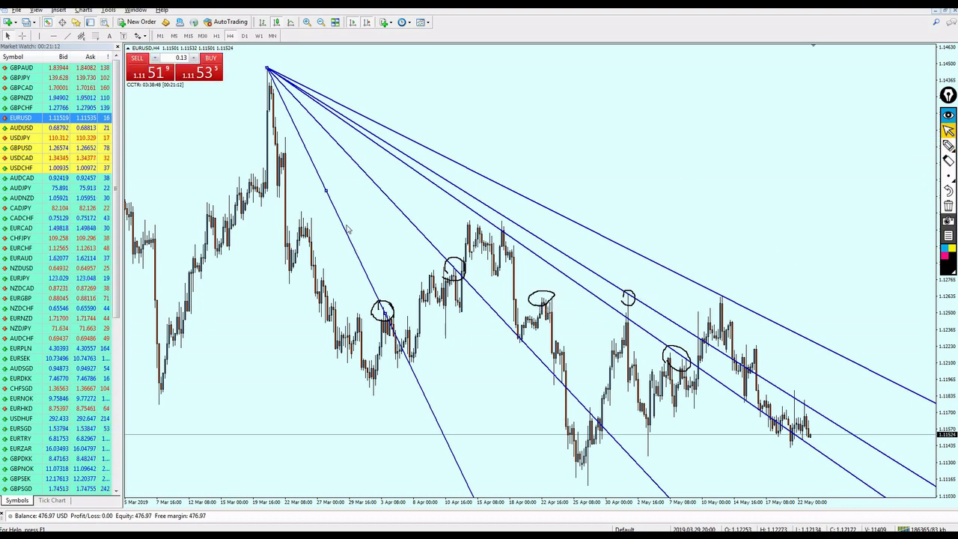
mouse_move(324, 193)
mouse_down()
mouse_move(316, 195)
mouse_move(335, 198)
mouse_up()
scroll(333, 208, up, 1)
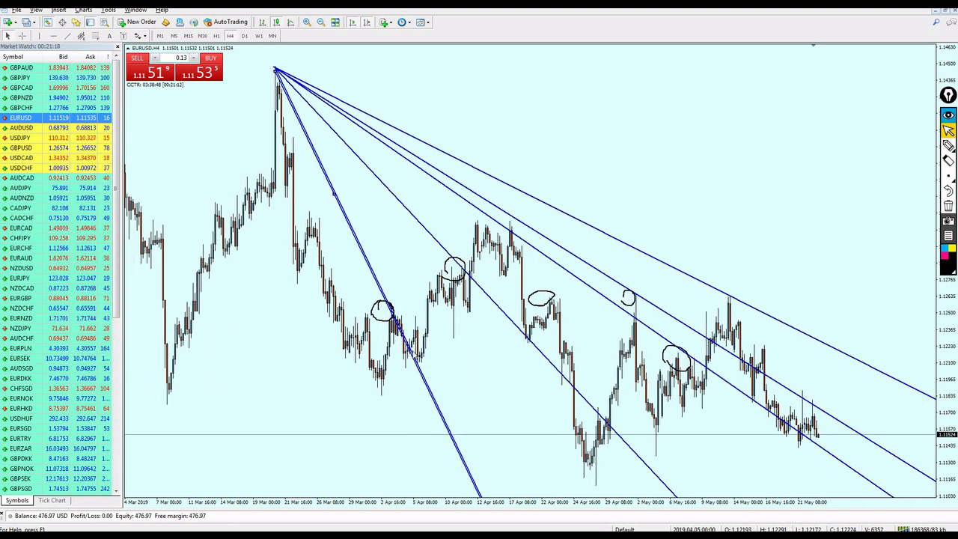
drag(393, 317, 554, 307)
scroll(563, 303, down, 1)
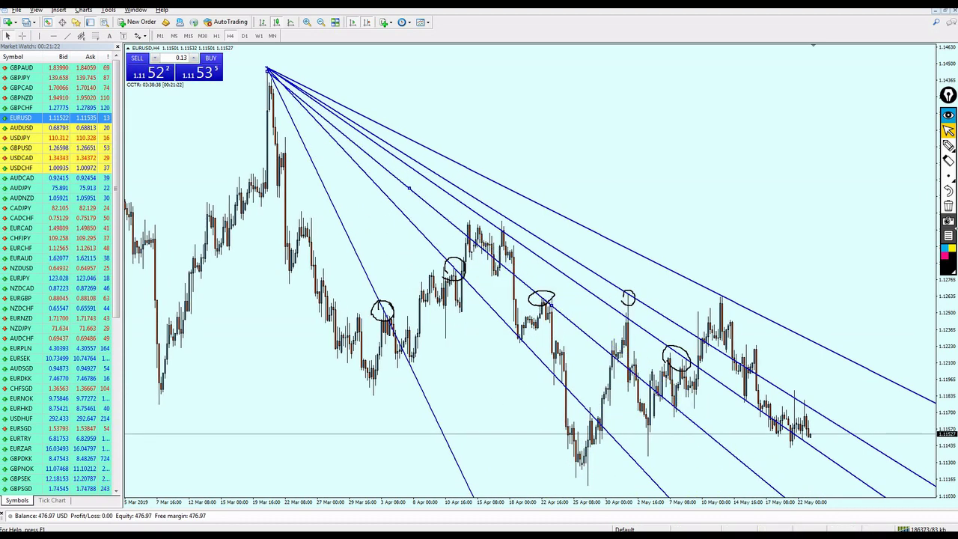
click(948, 205)
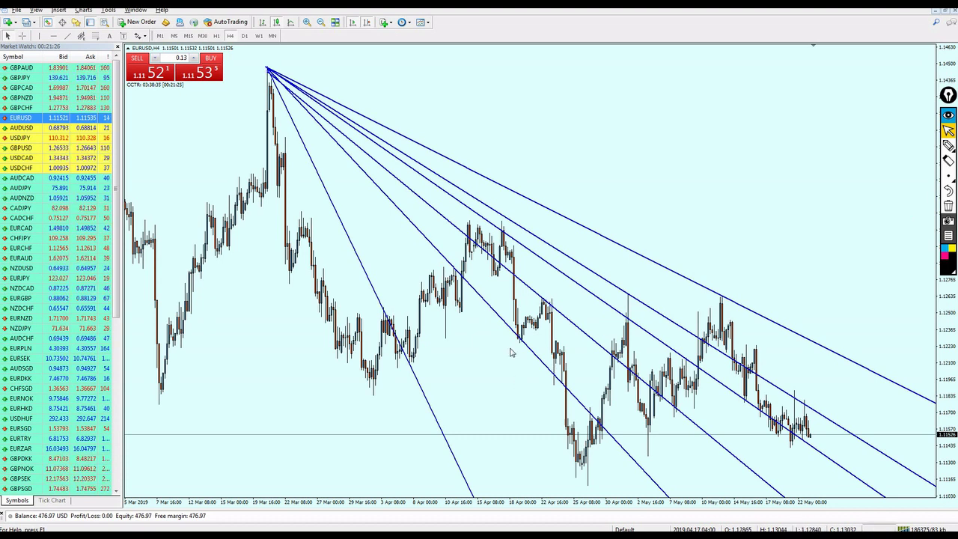
click(949, 145)
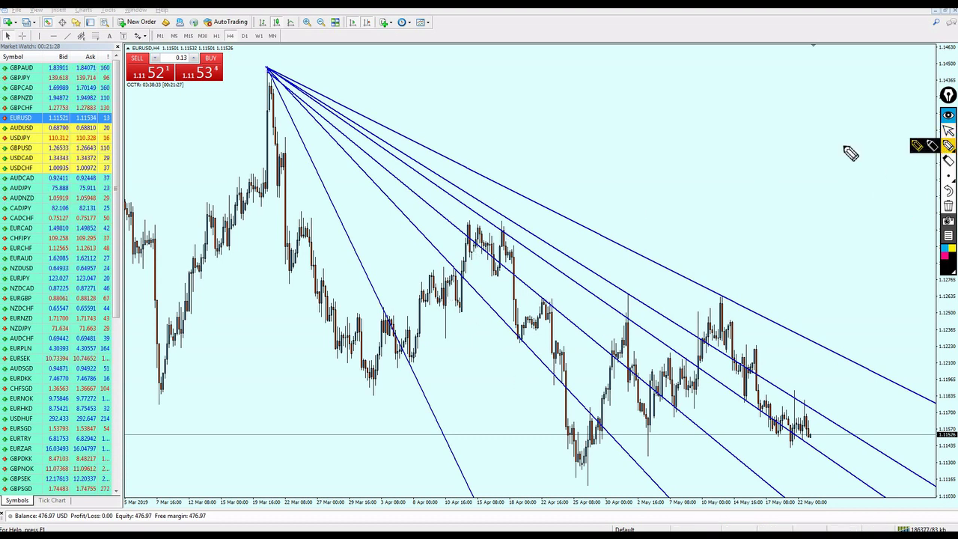
drag(268, 78, 269, 86)
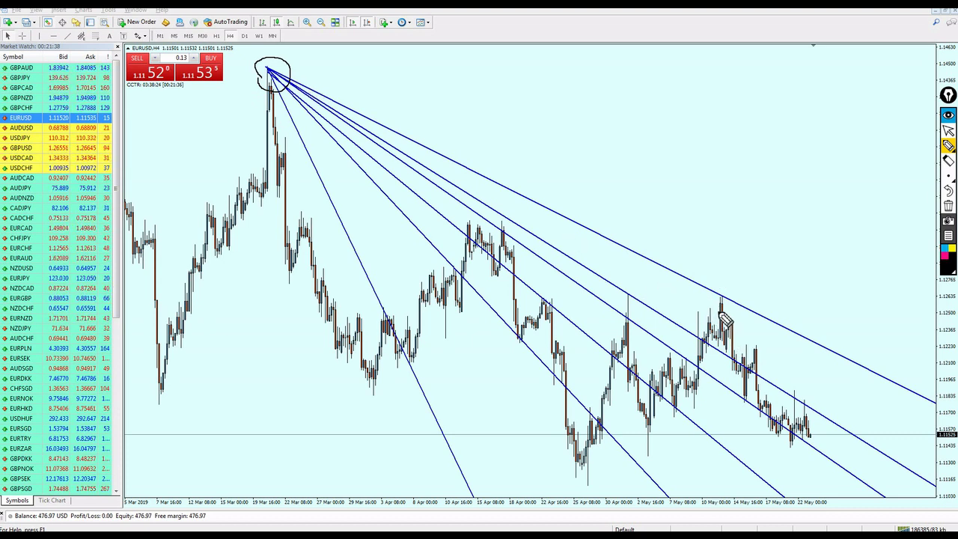
mouse_move(723, 318)
mouse_down()
mouse_move(727, 293)
mouse_move(723, 308)
mouse_up()
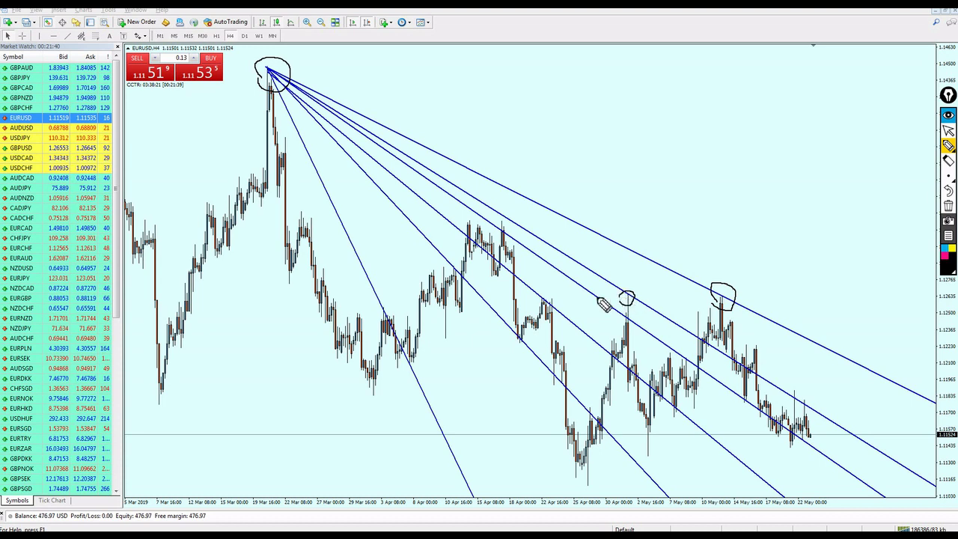
mouse_move(559, 316)
mouse_down()
mouse_move(533, 317)
mouse_move(550, 296)
mouse_up()
mouse_move(508, 237)
mouse_down()
mouse_move(486, 234)
mouse_move(503, 223)
mouse_up()
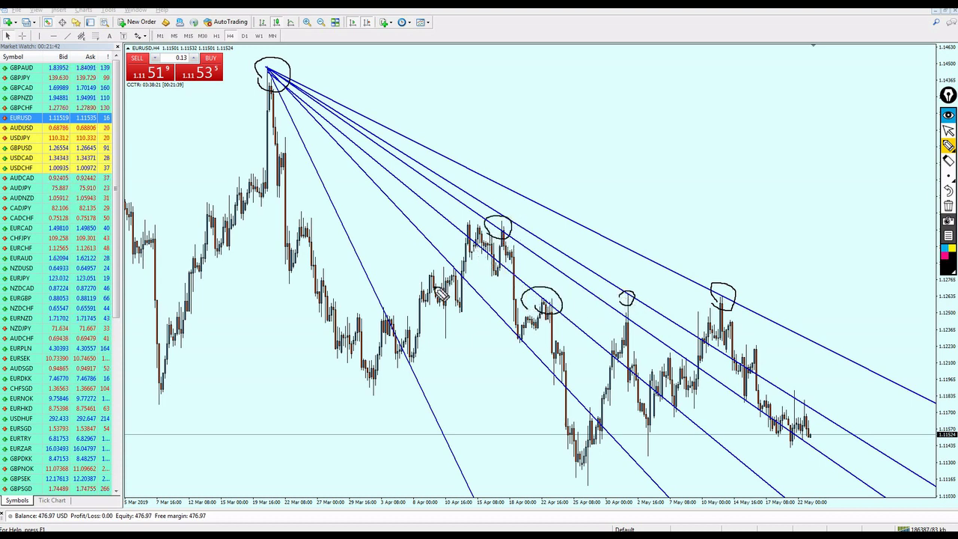
mouse_move(401, 328)
mouse_down()
mouse_move(390, 324)
mouse_move(397, 329)
mouse_up()
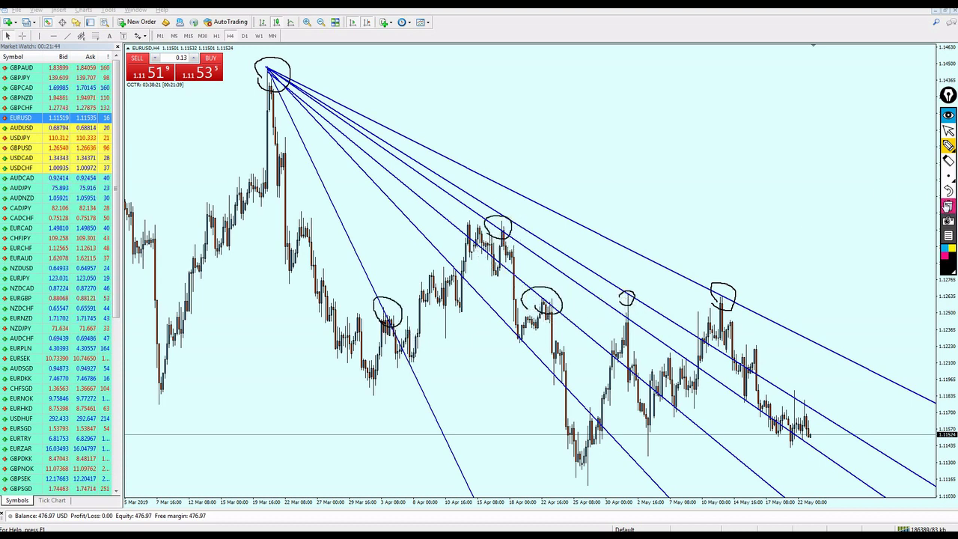
click(948, 207)
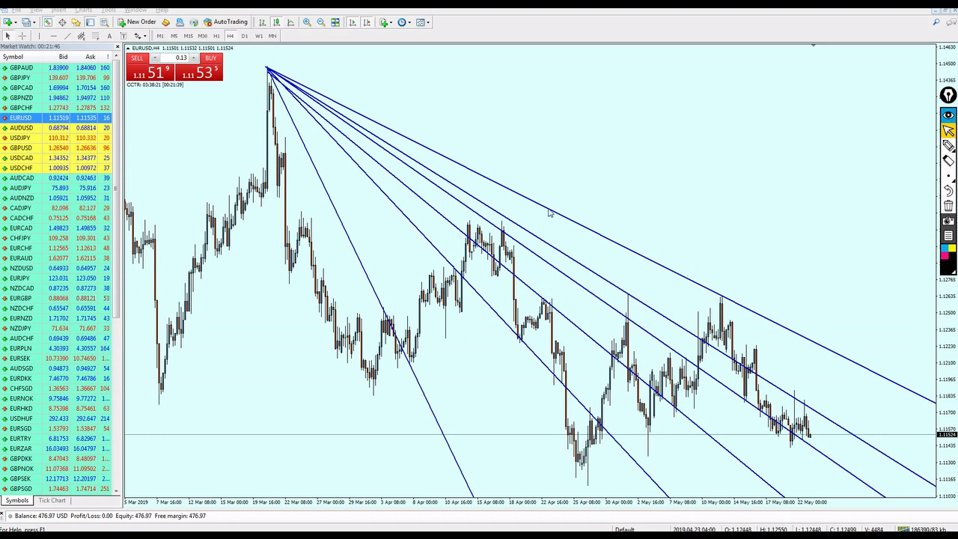
- Nudge the top trendline's position slightly
right_click(538, 246)
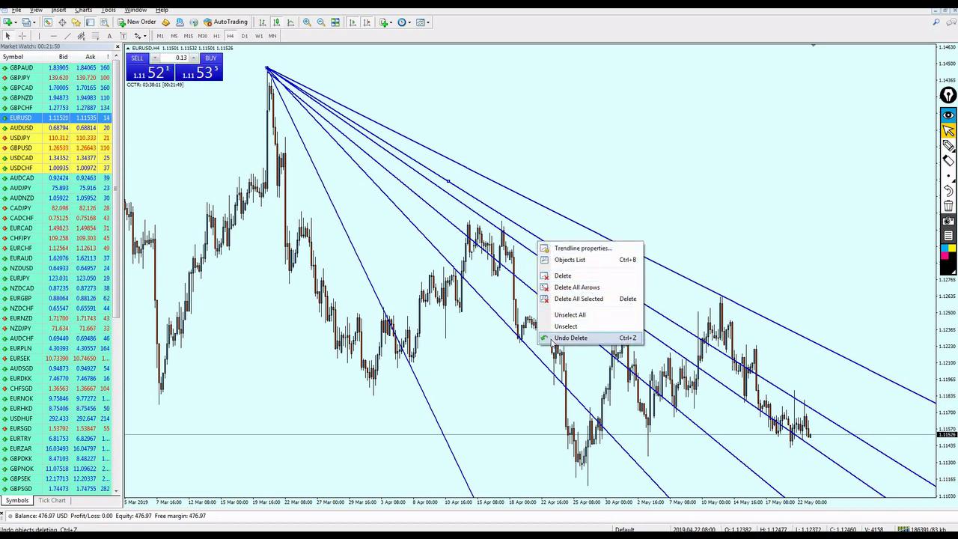
click(474, 209)
mouse_move(448, 181)
mouse_down()
mouse_move(472, 202)
mouse_move(466, 185)
mouse_move(453, 188)
mouse_up()
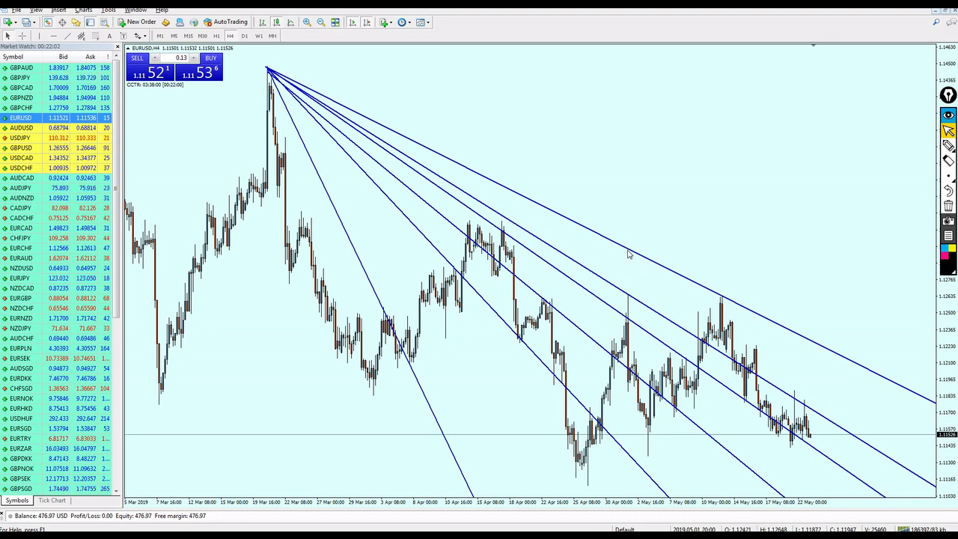
- Set the top trendline's colour to OrangeRed
click(669, 255)
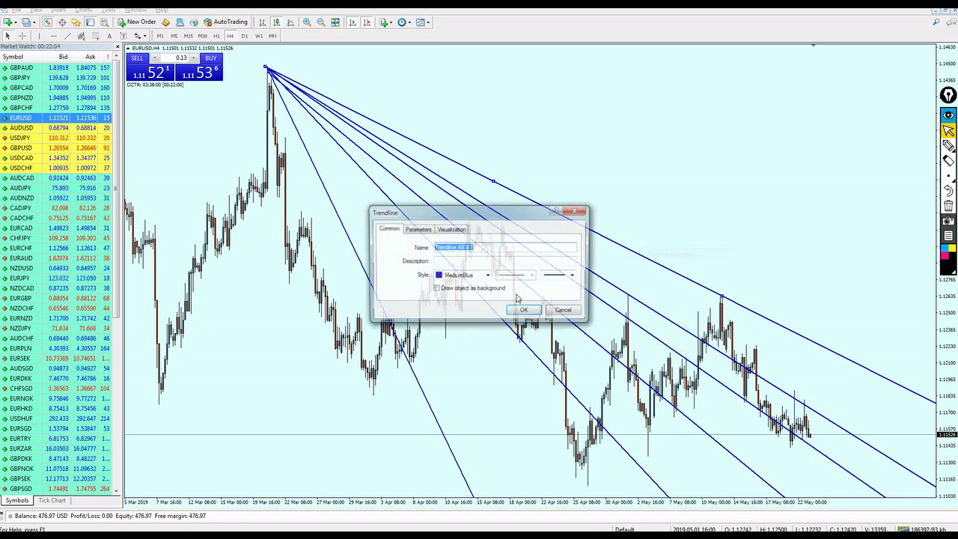
click(487, 275)
click(492, 329)
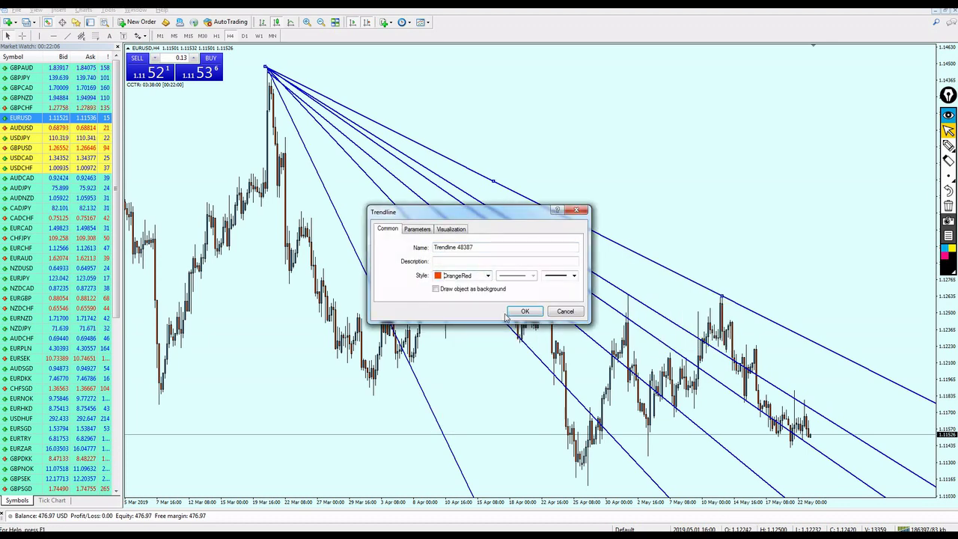
click(520, 311)
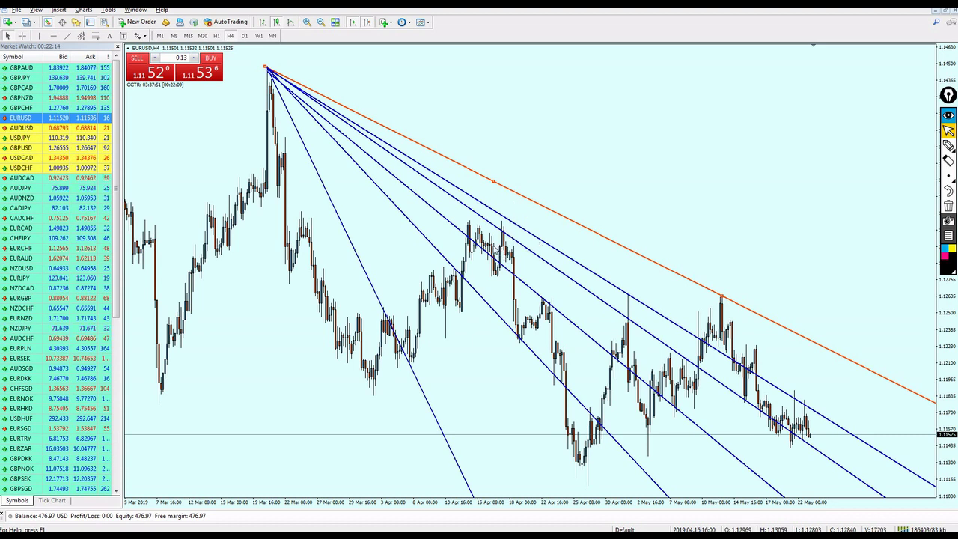
click(947, 146)
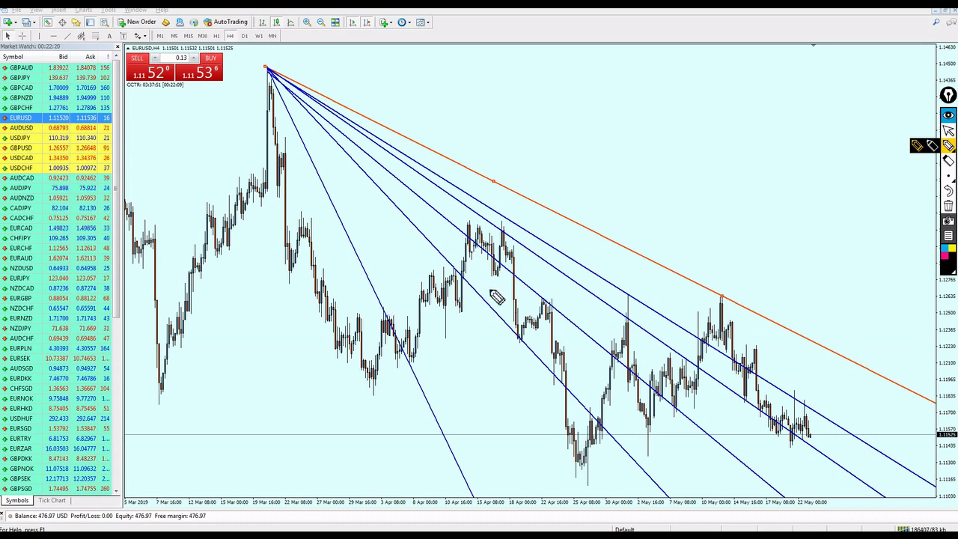
- Sketch a long descending curve and a zigzag projected price path with the pen
mouse_move(591, 155)
mouse_down()
mouse_move(640, 117)
mouse_move(653, 182)
mouse_up()
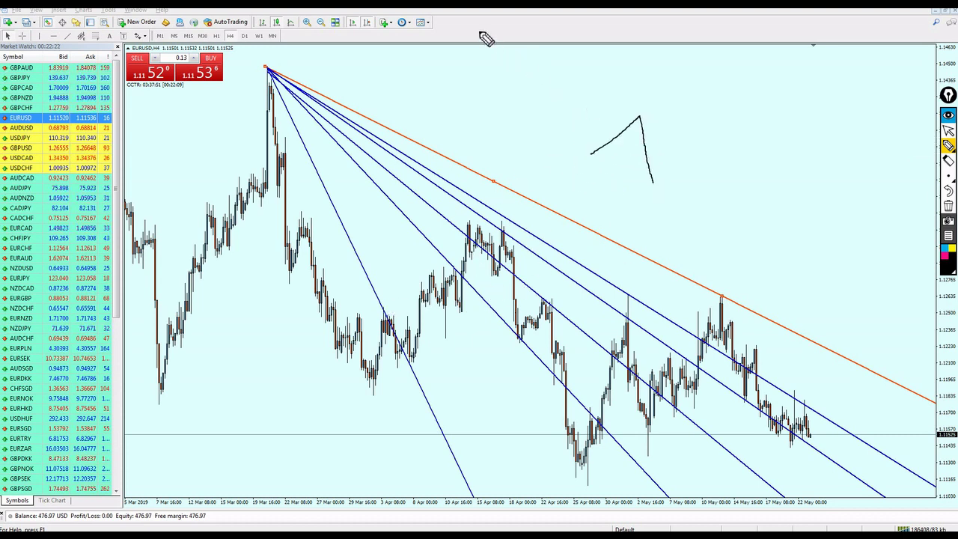
mouse_move(479, 30)
mouse_down()
mouse_move(586, 77)
mouse_move(845, 244)
mouse_up()
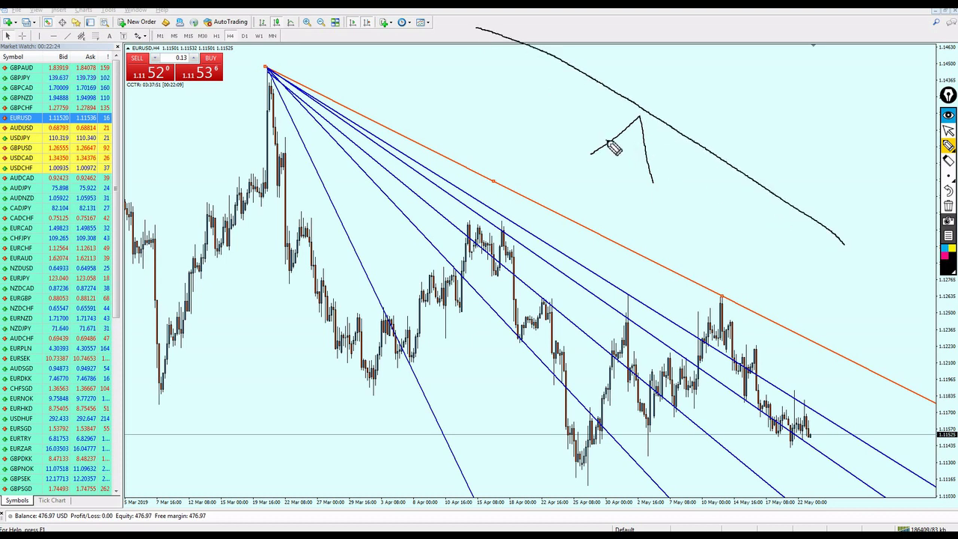
mouse_move(614, 148)
mouse_down()
mouse_move(644, 124)
mouse_move(662, 194)
mouse_up()
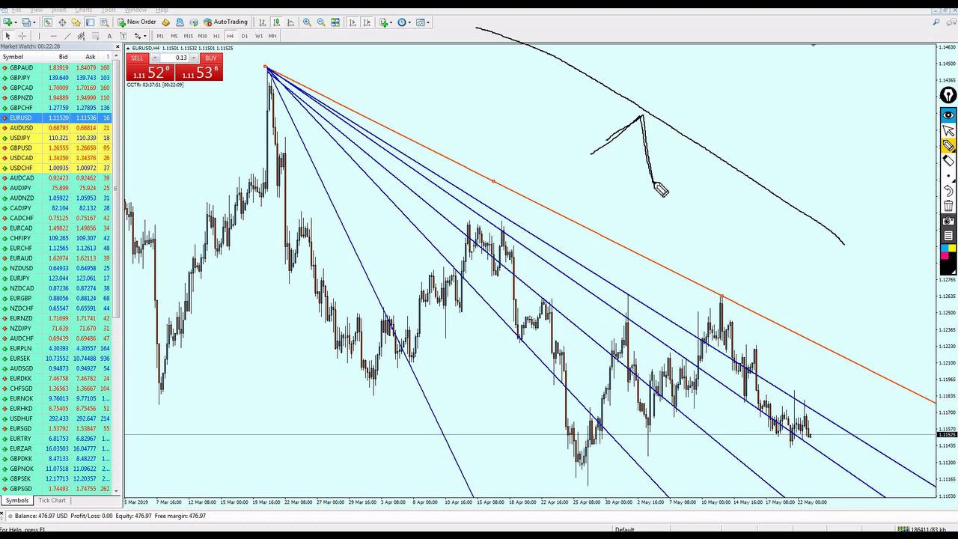
mouse_move(654, 183)
mouse_down()
mouse_move(732, 133)
mouse_move(774, 131)
mouse_up()
mouse_move(783, 181)
mouse_down()
mouse_move(793, 206)
mouse_move(830, 193)
mouse_up()
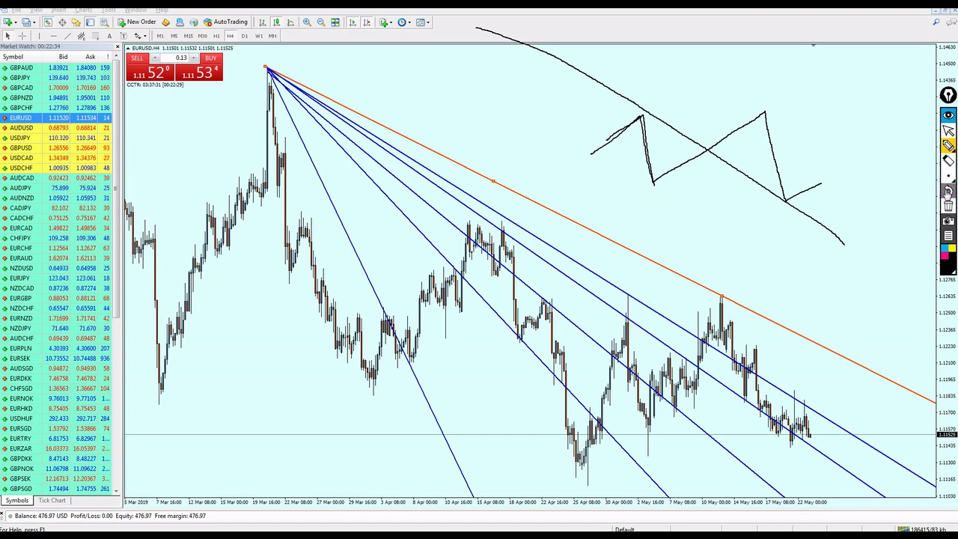
- Undo the extra zigzag strokes, redraw the path toward the curve, then clear all freehand drawings
click(947, 192)
click(948, 191)
mouse_move(653, 179)
mouse_down()
mouse_move(720, 167)
mouse_move(735, 185)
mouse_move(733, 231)
mouse_up()
click(948, 131)
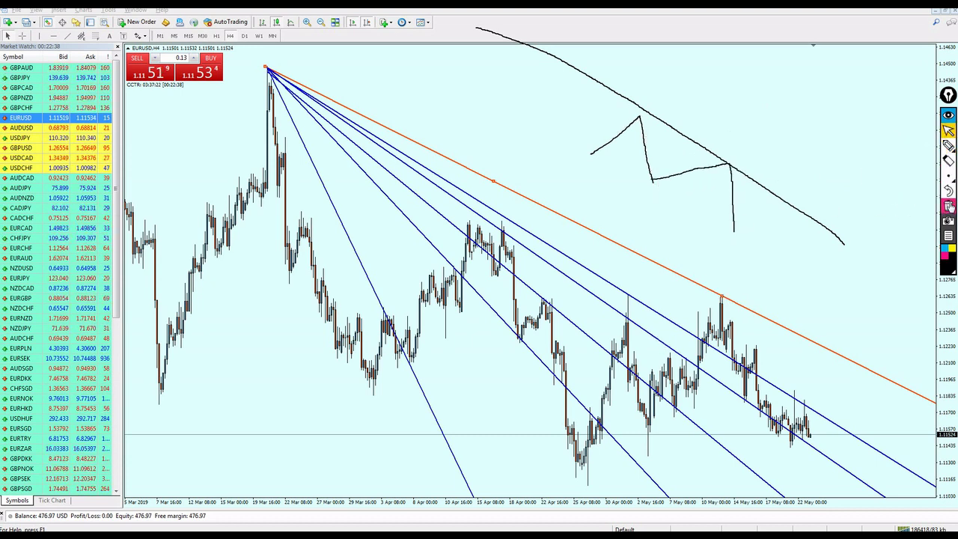
click(948, 205)
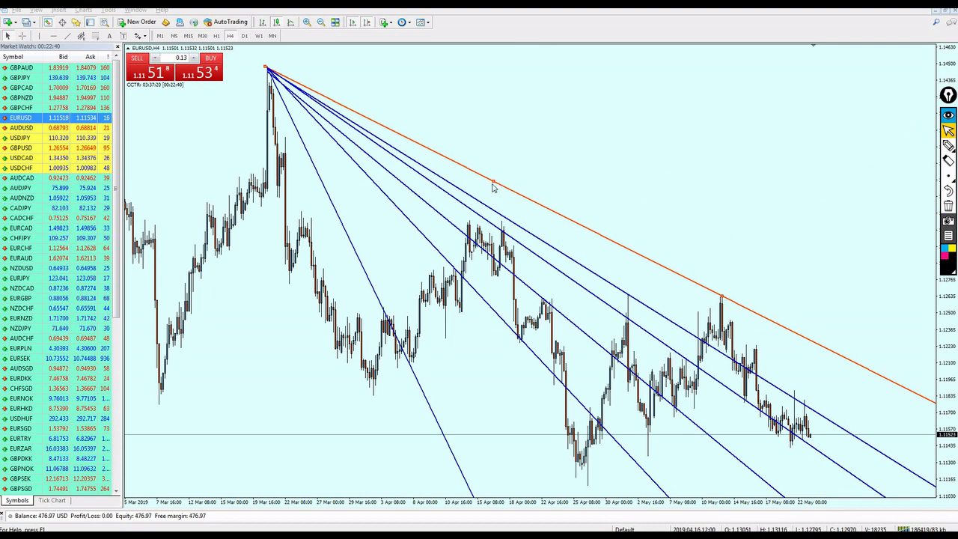
- Shift the orange trendline down in parallel, circle four April–May touches, then erase the circles
mouse_move(492, 183)
mouse_down()
mouse_move(456, 248)
mouse_move(509, 283)
mouse_move(503, 301)
mouse_up()
key(ctrl+F2)
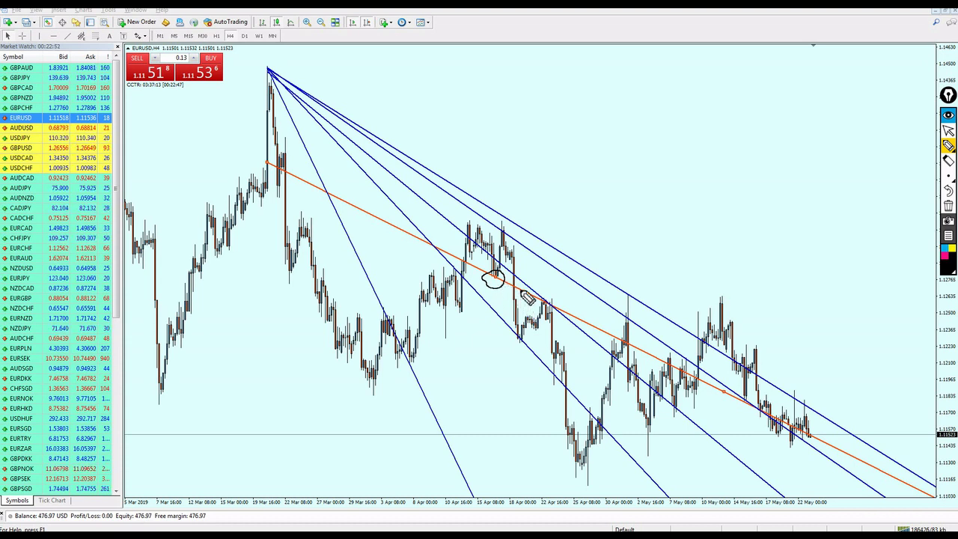
drag(543, 310, 551, 308)
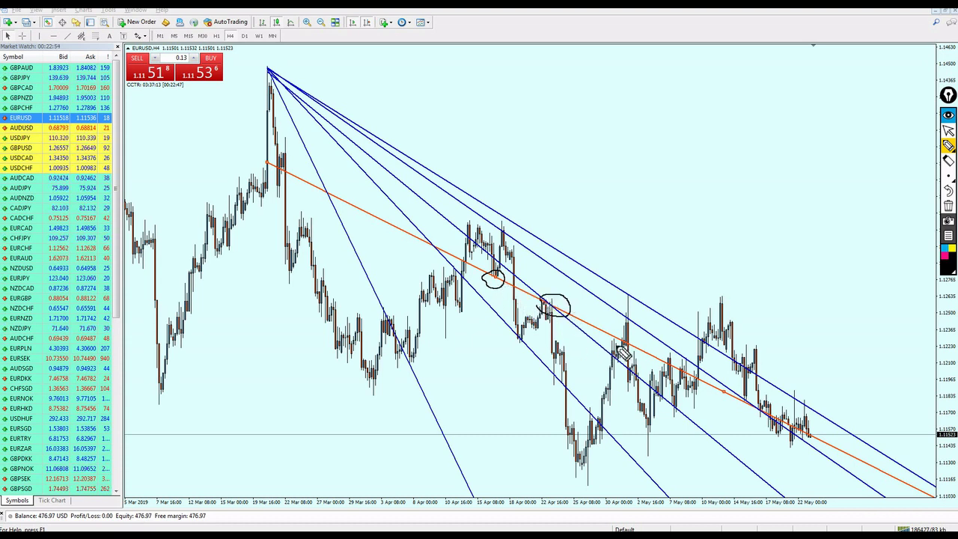
drag(622, 355, 606, 342)
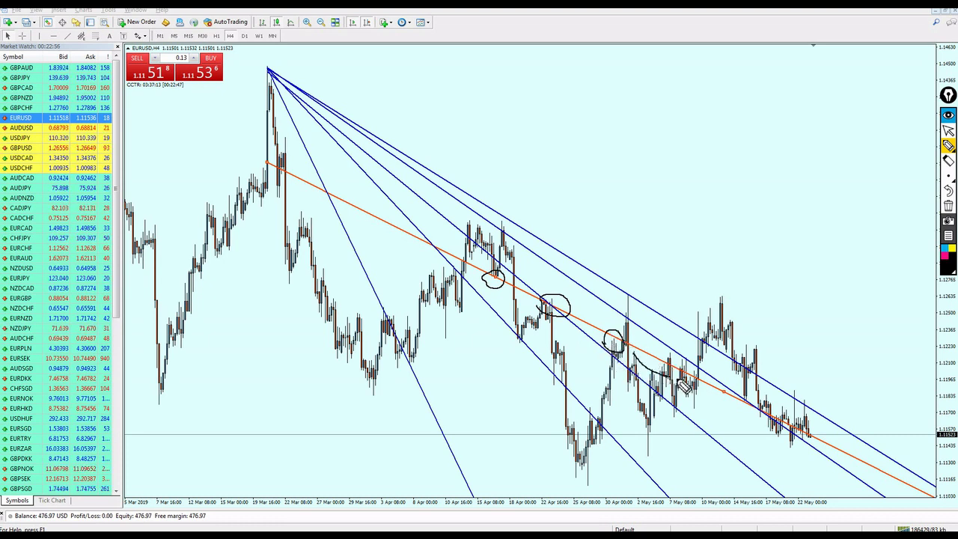
drag(683, 384, 630, 375)
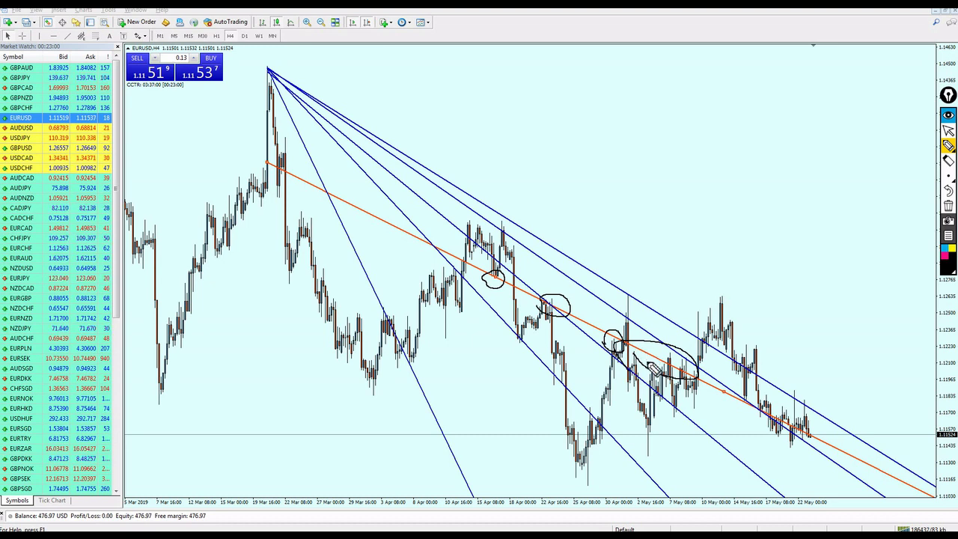
mouse_move(734, 395)
mouse_down()
mouse_move(744, 408)
mouse_move(756, 401)
mouse_move(740, 414)
mouse_up()
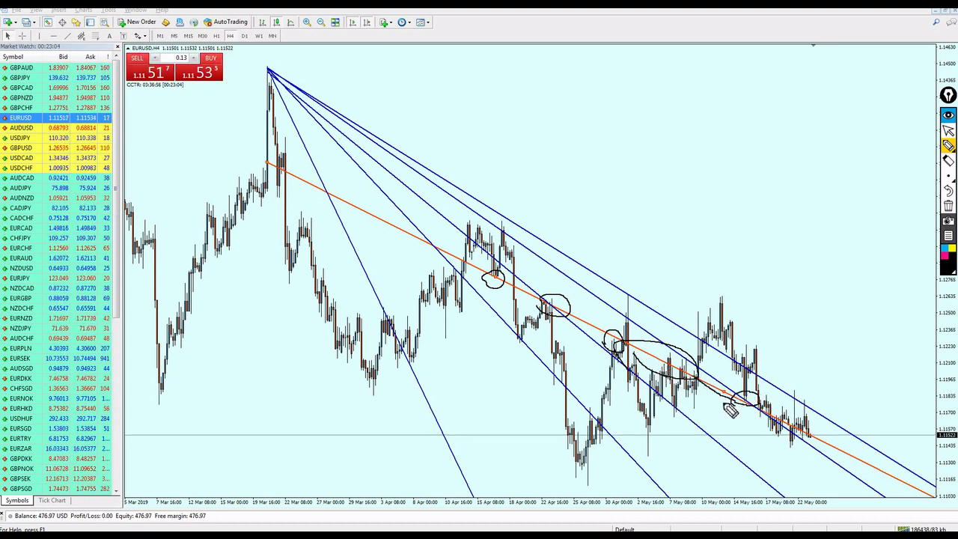
click(948, 131)
click(948, 204)
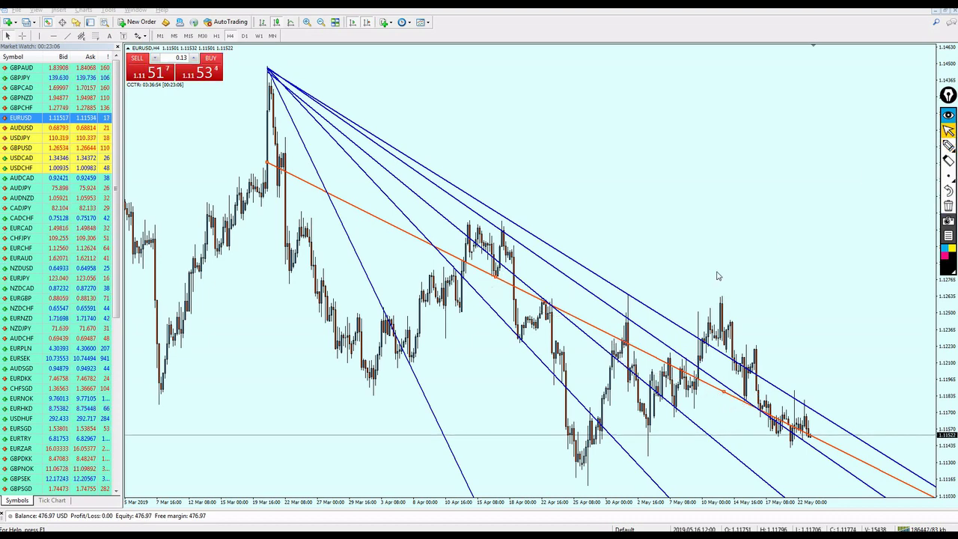
- Move the orange trendline lower, sketch along it, erase the marks, and return it to the highs
drag(494, 281, 676, 457)
click(948, 146)
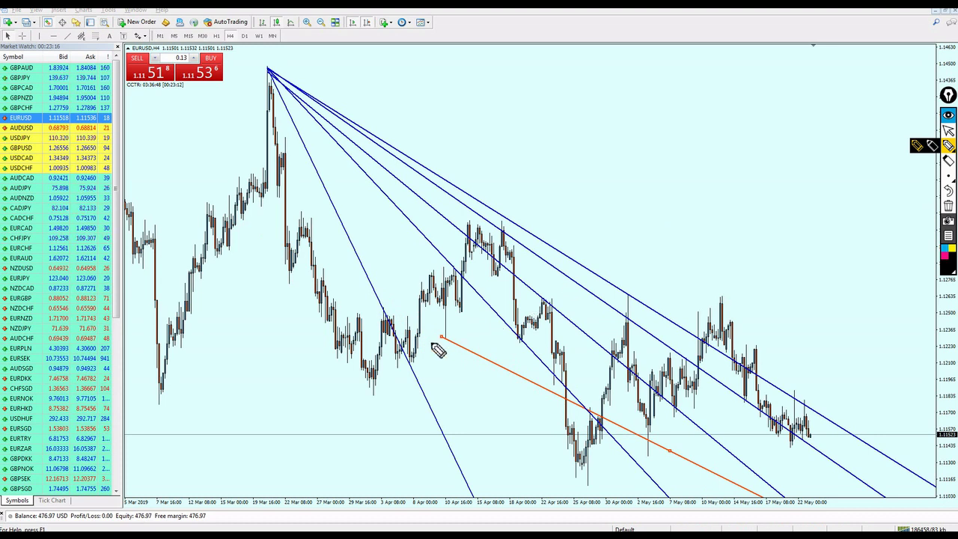
mouse_move(435, 346)
mouse_down()
mouse_move(451, 338)
mouse_move(567, 400)
mouse_up()
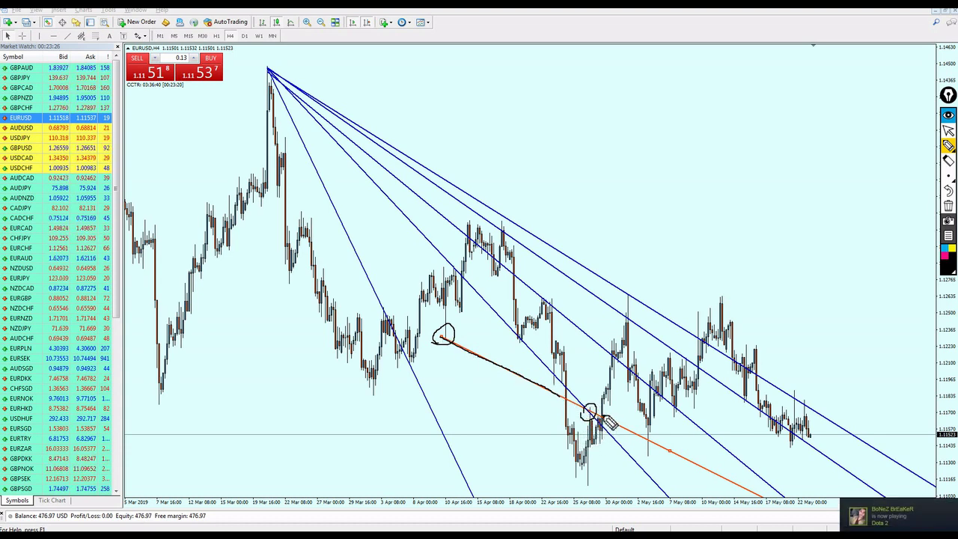
mouse_move(603, 420)
mouse_down()
mouse_move(659, 449)
mouse_move(655, 468)
mouse_up()
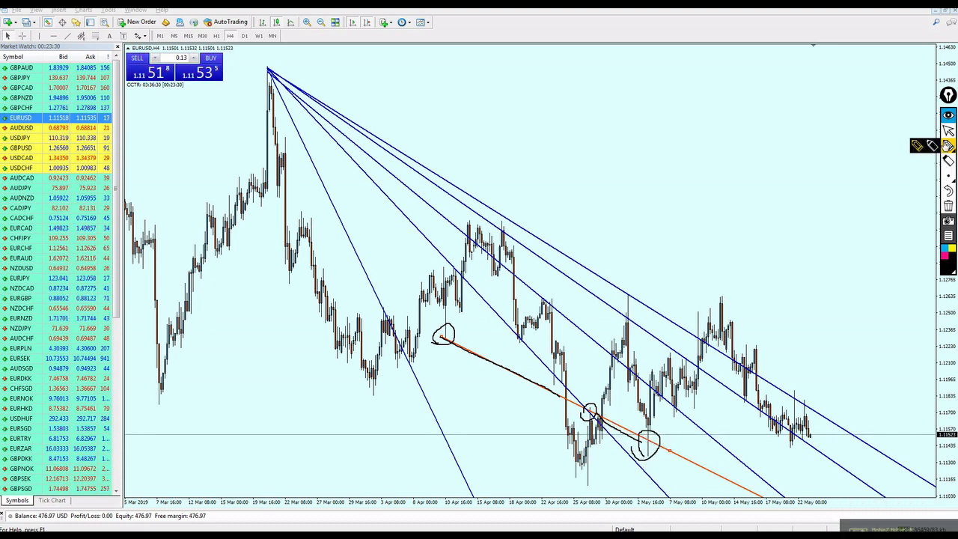
click(948, 206)
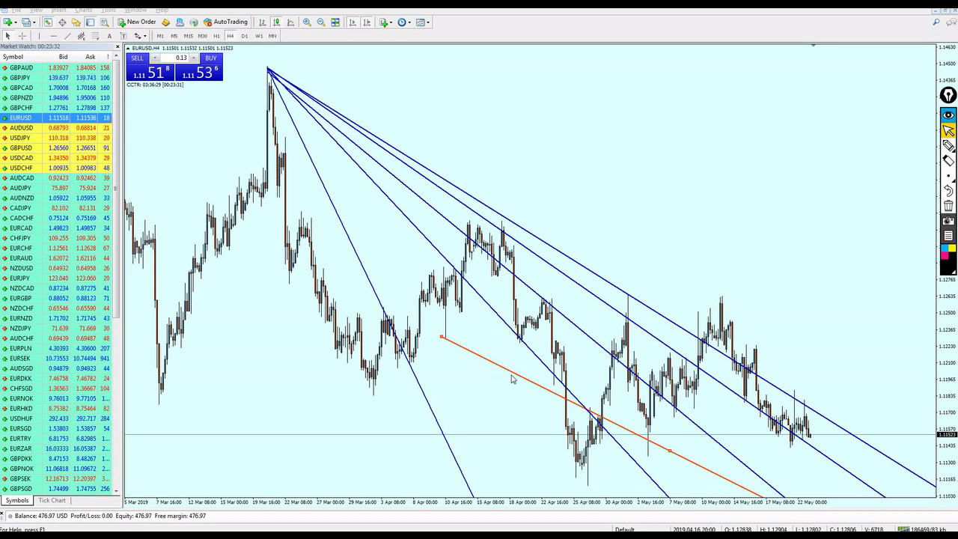
drag(512, 379, 498, 187)
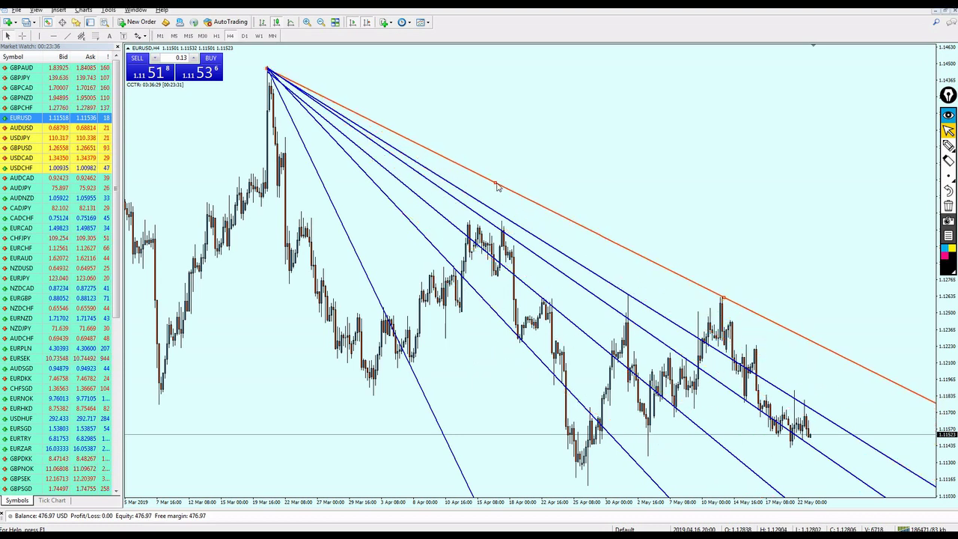
- Change the orange trendline's colour to MediumBlue
right_click(497, 186)
click(554, 191)
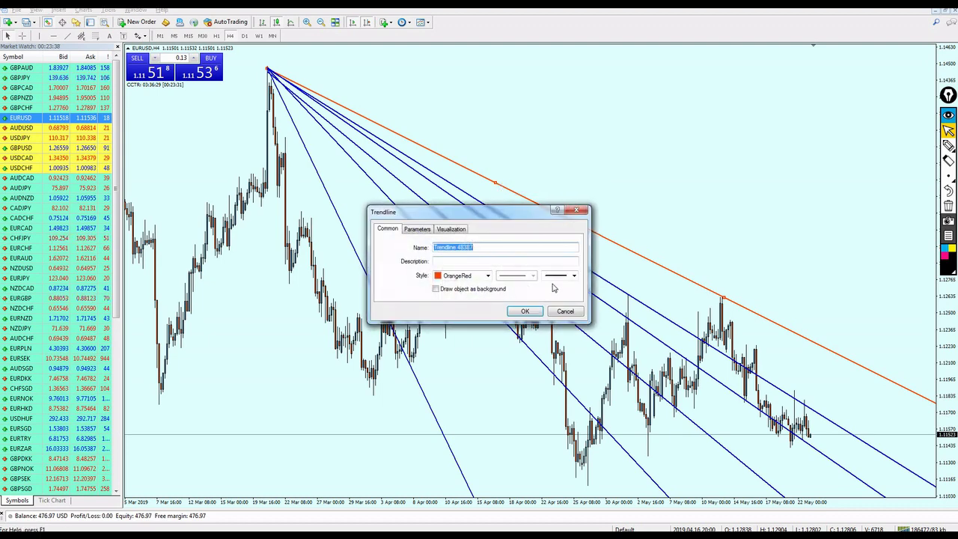
click(488, 276)
click(510, 309)
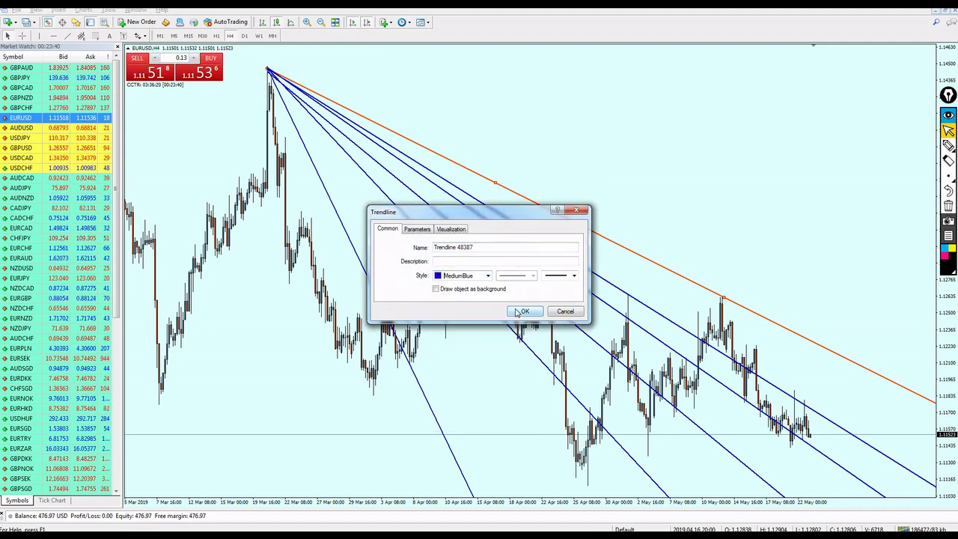
click(520, 311)
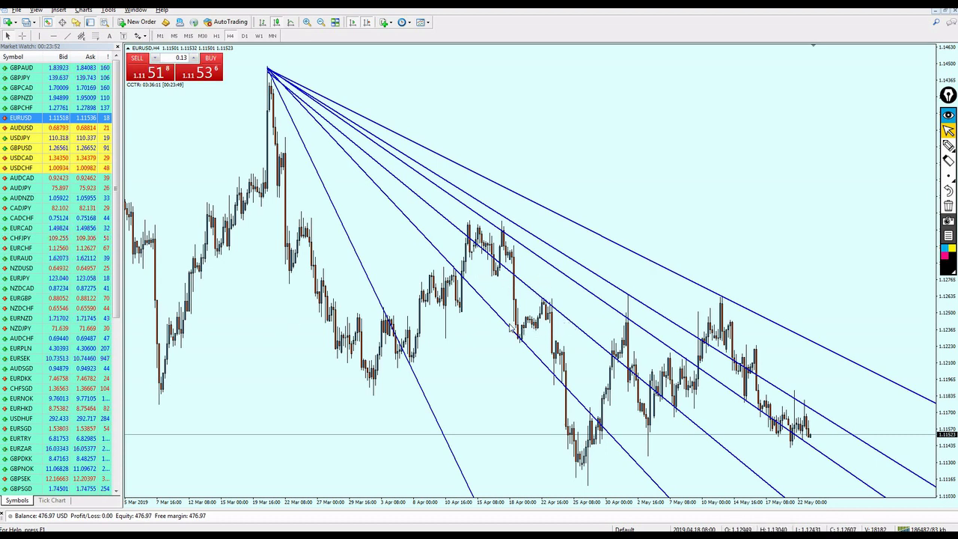
- Recolour the second-steepest fan trendline orange
right_click(463, 279)
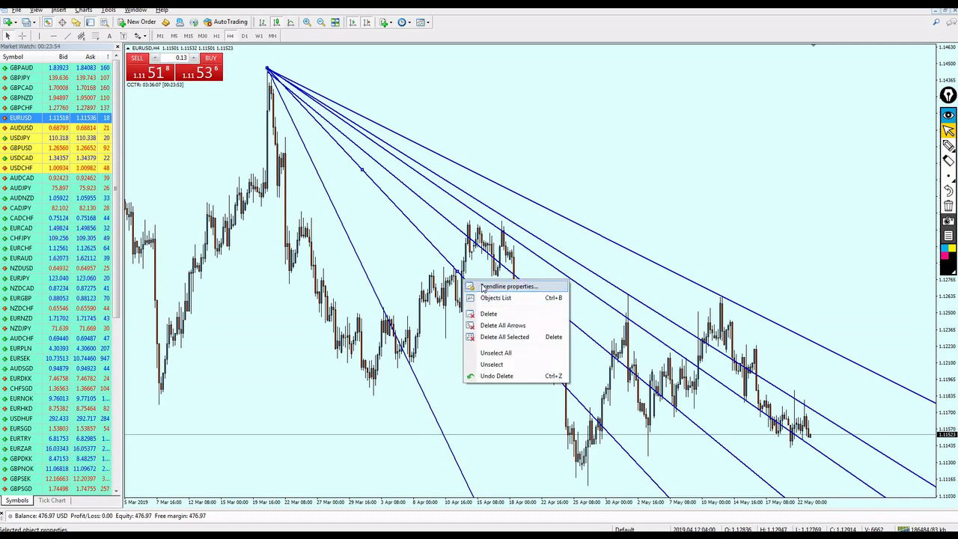
click(494, 287)
click(489, 277)
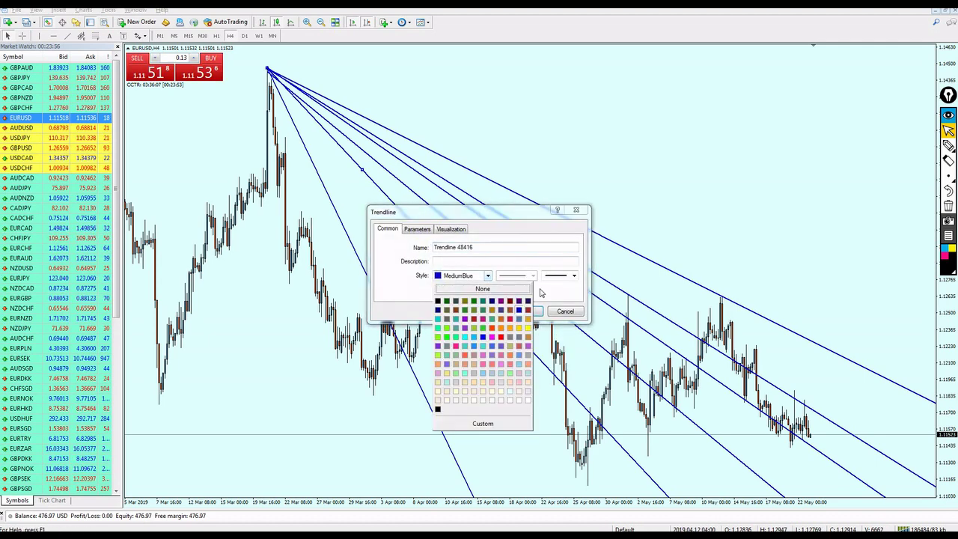
click(503, 330)
click(524, 310)
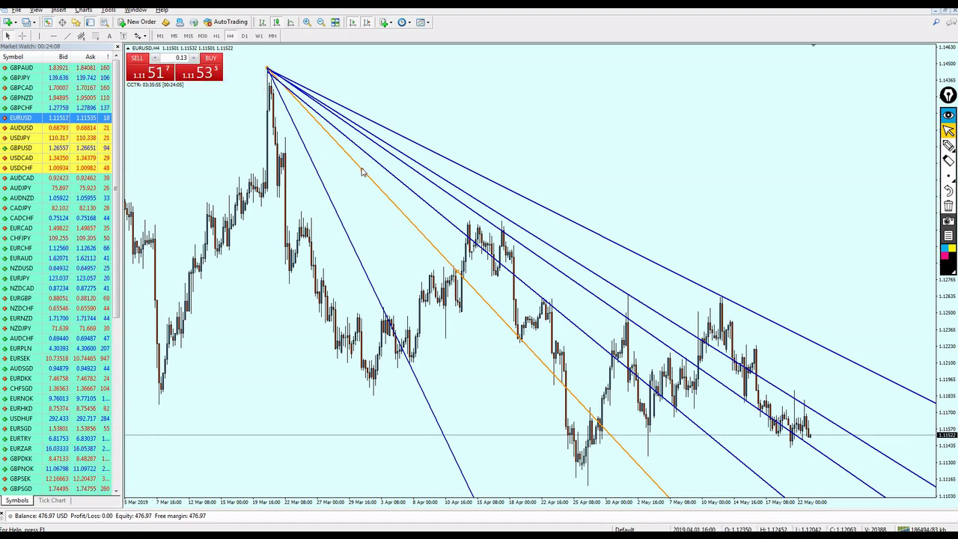
- Shift the orange trendline down-left, circle two touches, erase them, and nudge the line right
drag(362, 171, 311, 223)
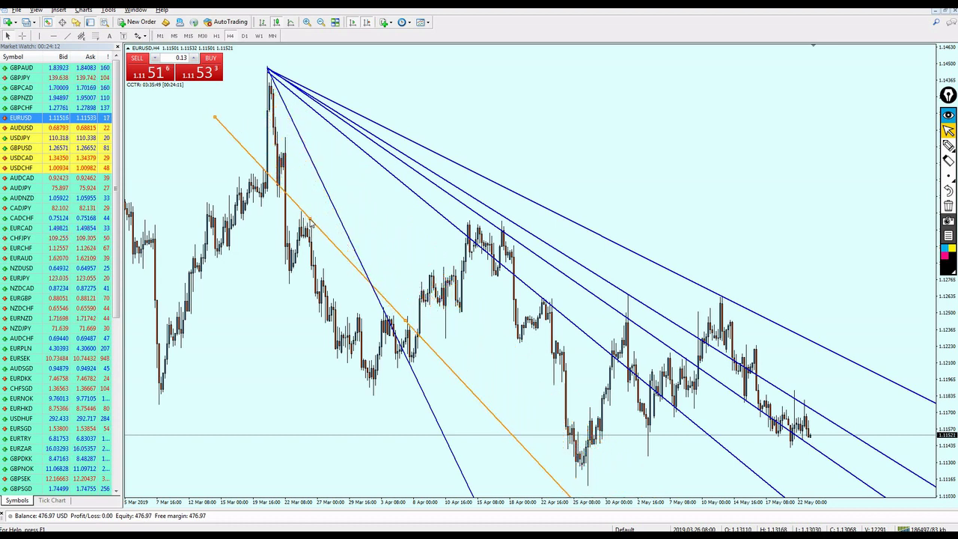
click(948, 145)
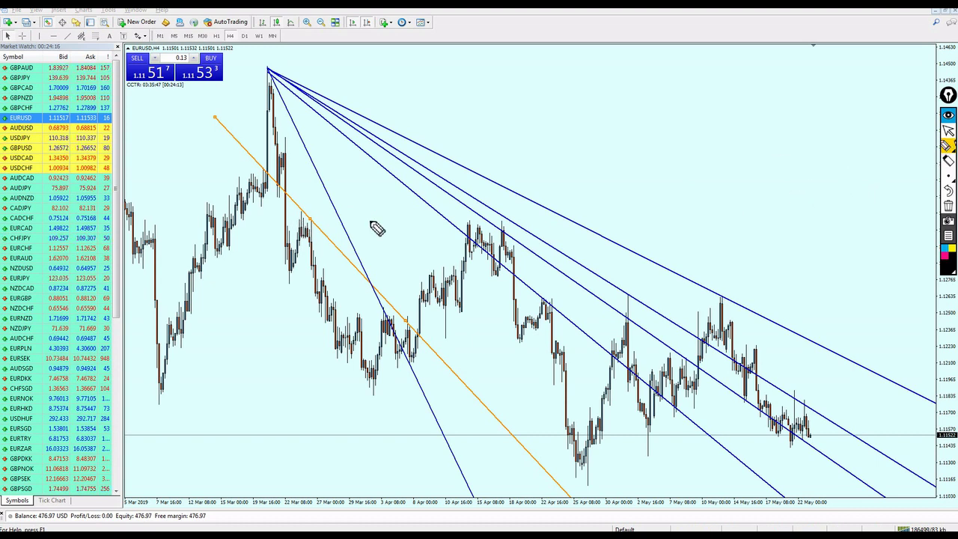
mouse_move(297, 222)
mouse_down()
mouse_move(389, 299)
mouse_move(400, 325)
mouse_move(408, 318)
mouse_up()
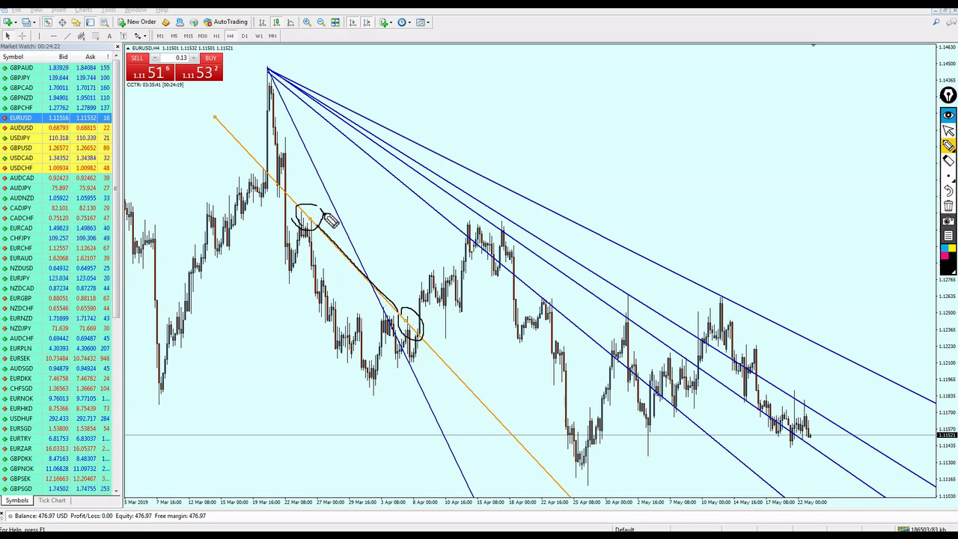
mouse_move(264, 187)
mouse_down()
mouse_move(271, 163)
mouse_move(258, 179)
mouse_up()
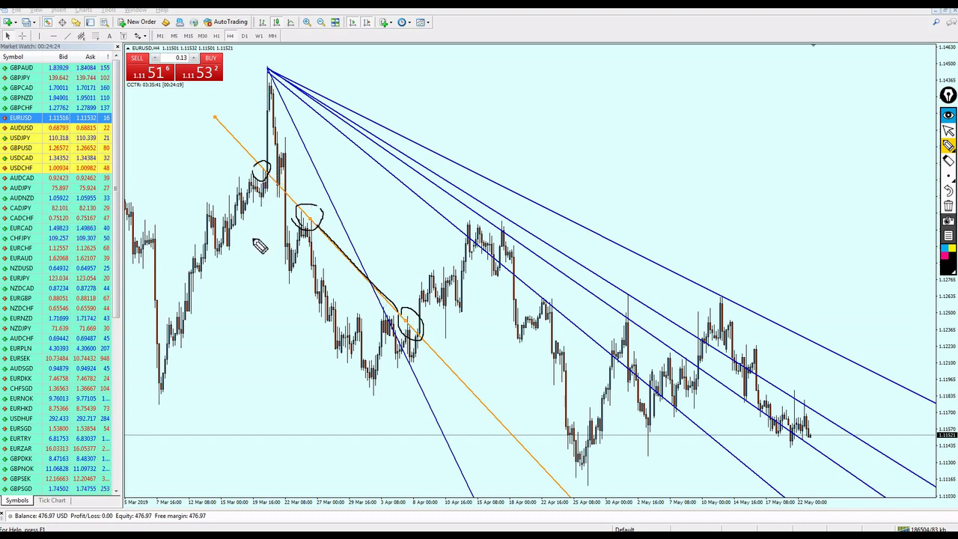
click(949, 131)
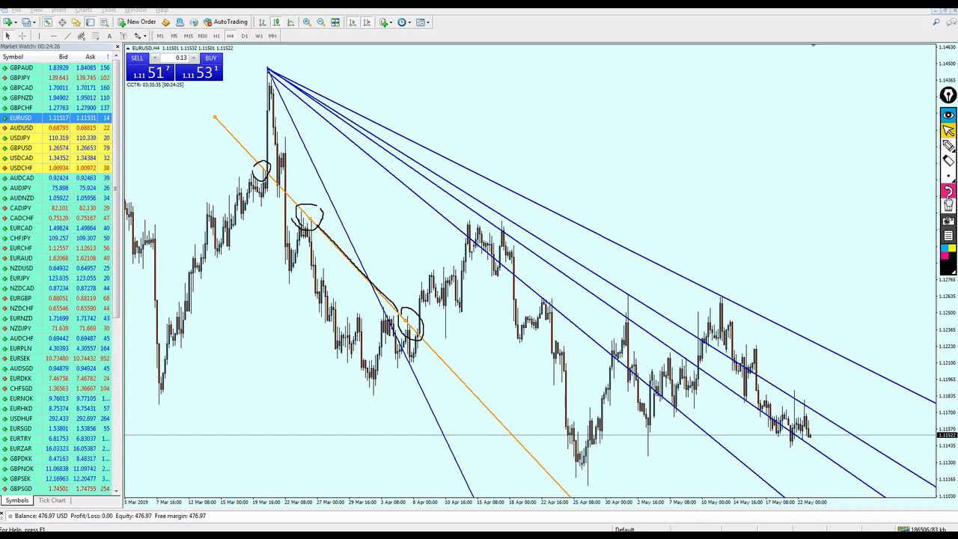
click(948, 206)
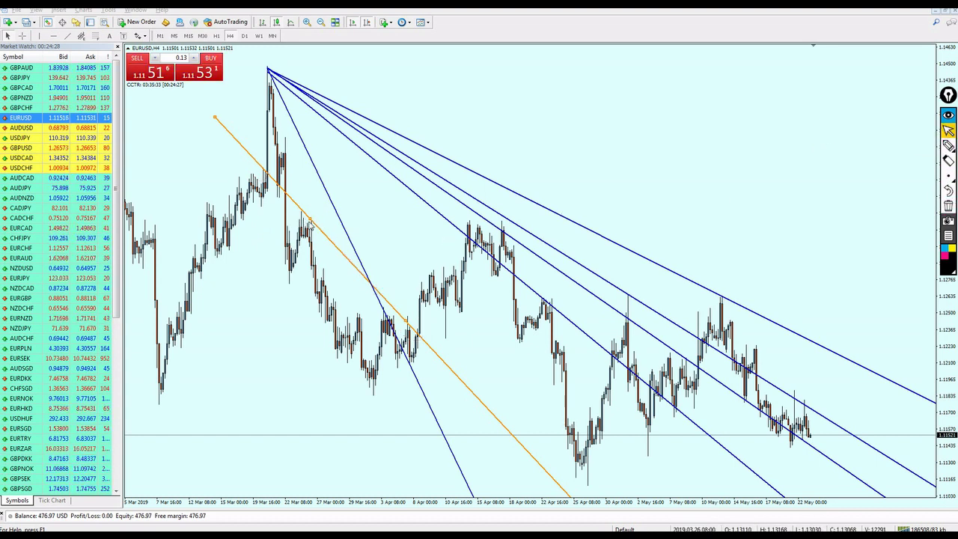
drag(310, 224, 360, 222)
- Circle the March peak and late-April low, erase them, and move the orange trendline lower right
click(948, 145)
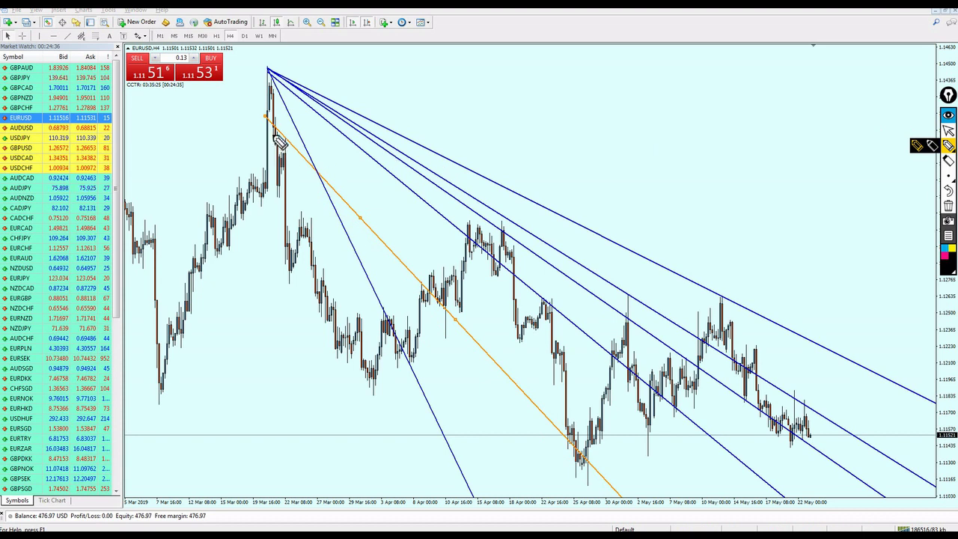
mouse_move(274, 139)
mouse_down()
mouse_move(299, 136)
mouse_move(285, 154)
mouse_move(416, 288)
mouse_up()
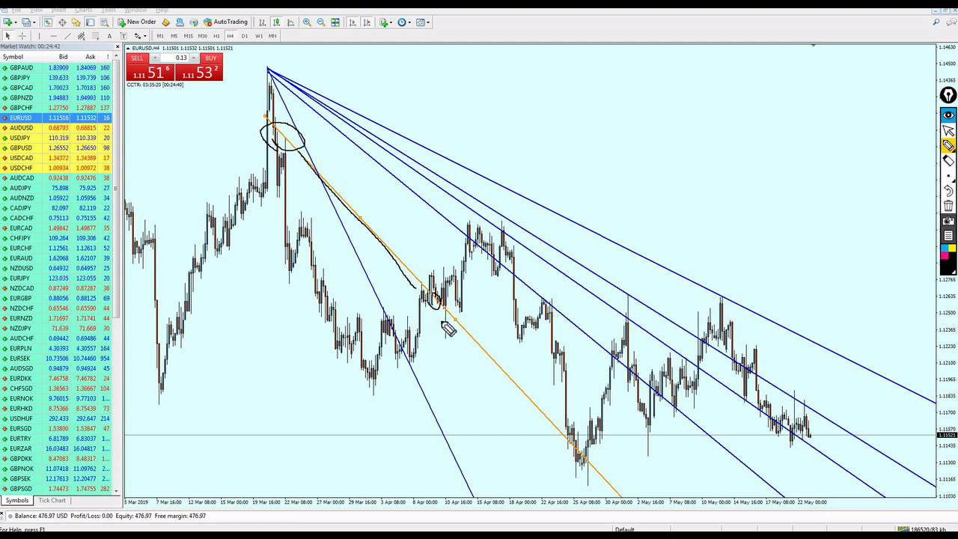
mouse_move(568, 434)
mouse_down()
mouse_move(560, 449)
mouse_move(587, 443)
mouse_move(558, 432)
mouse_up()
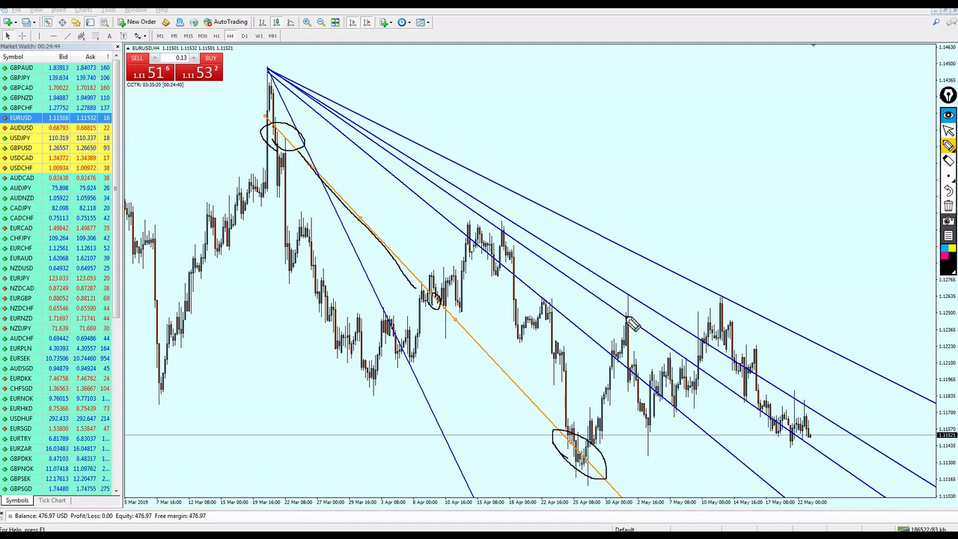
click(948, 131)
click(948, 205)
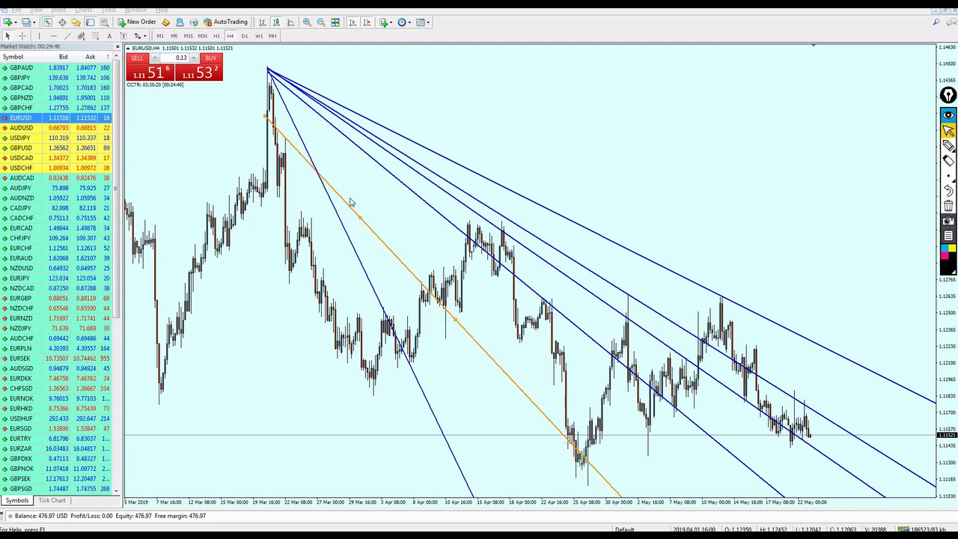
mouse_move(360, 221)
mouse_down()
mouse_move(435, 297)
mouse_move(521, 355)
mouse_move(565, 372)
mouse_move(580, 374)
mouse_move(580, 366)
mouse_up()
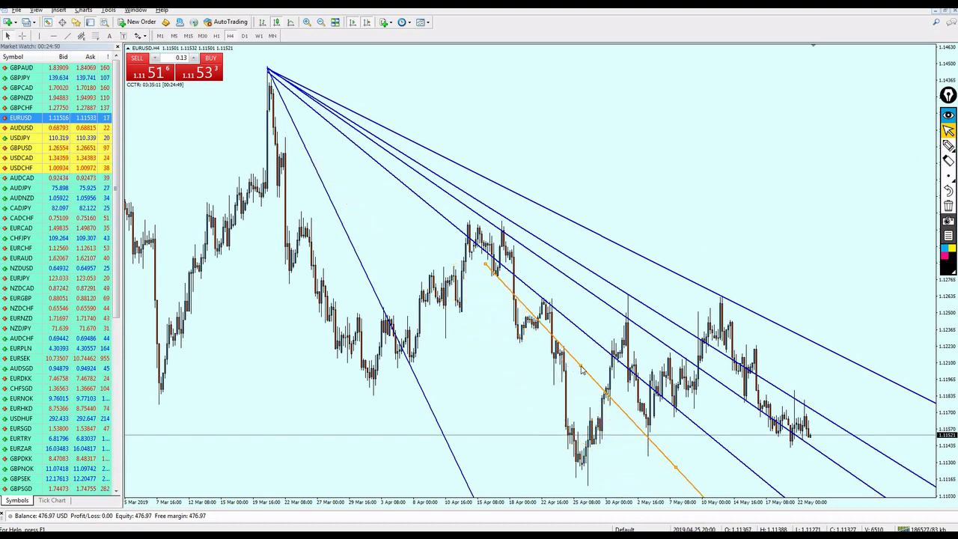
- Freehand-circle the mid-April, late-April and early-May touches on the orange trendline
click(948, 146)
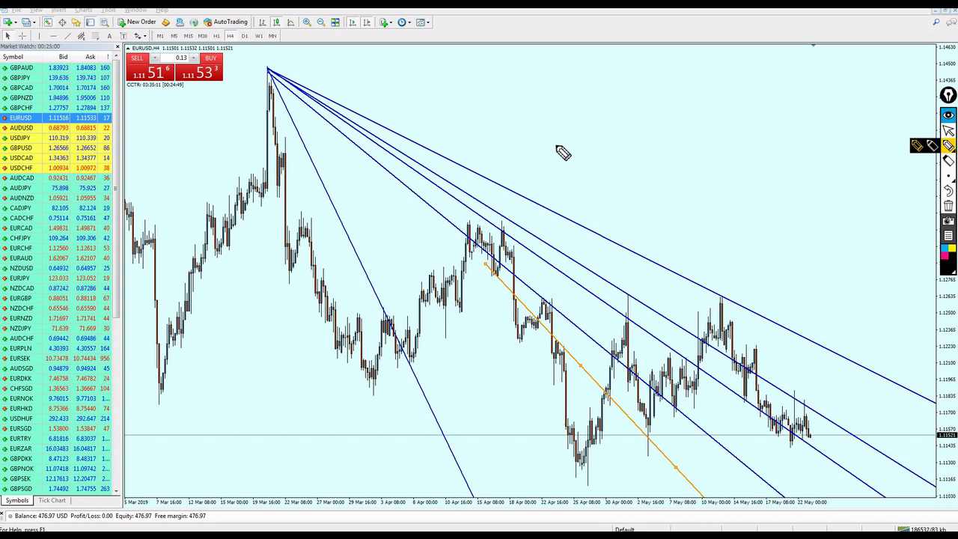
mouse_move(483, 285)
mouse_down()
mouse_move(511, 276)
mouse_move(506, 286)
mouse_up()
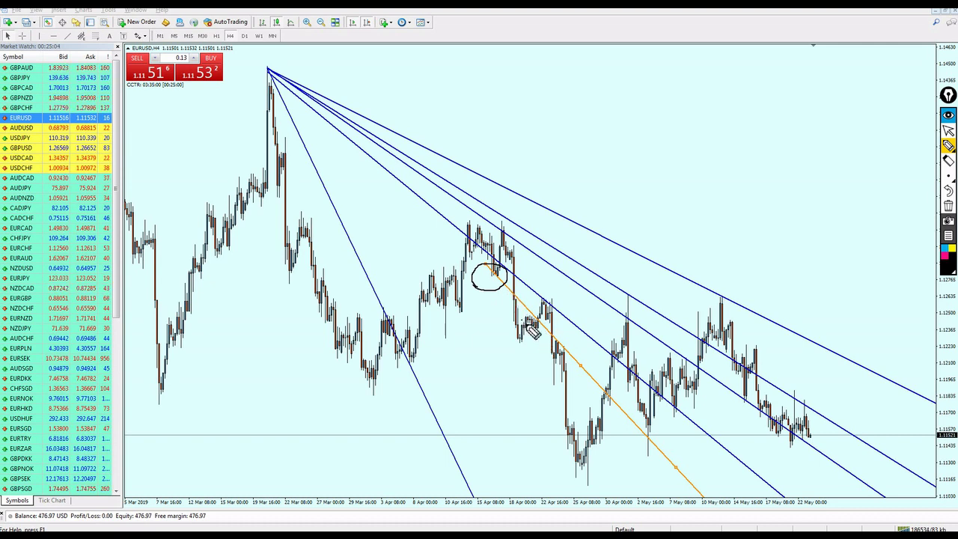
drag(555, 336, 590, 375)
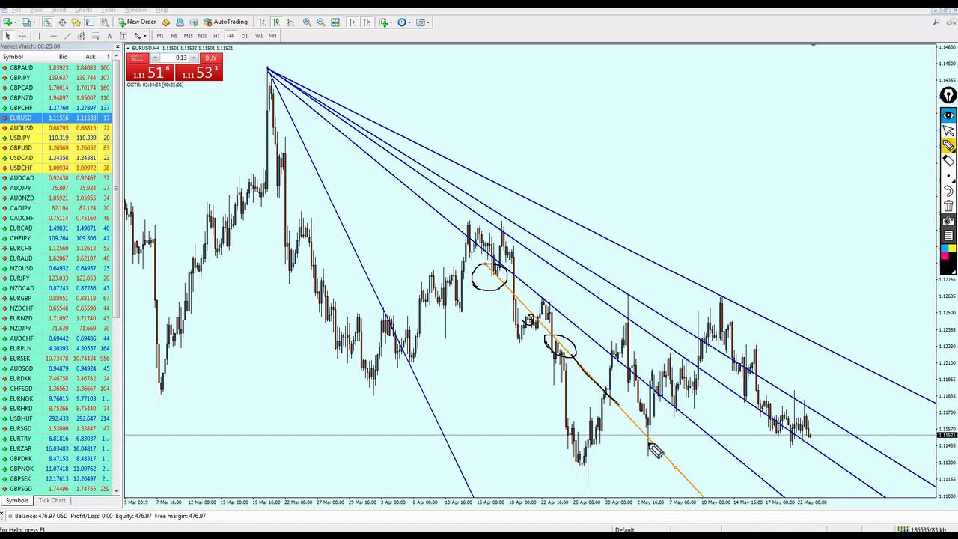
mouse_move(651, 444)
mouse_down()
mouse_move(664, 452)
mouse_move(633, 443)
mouse_up()
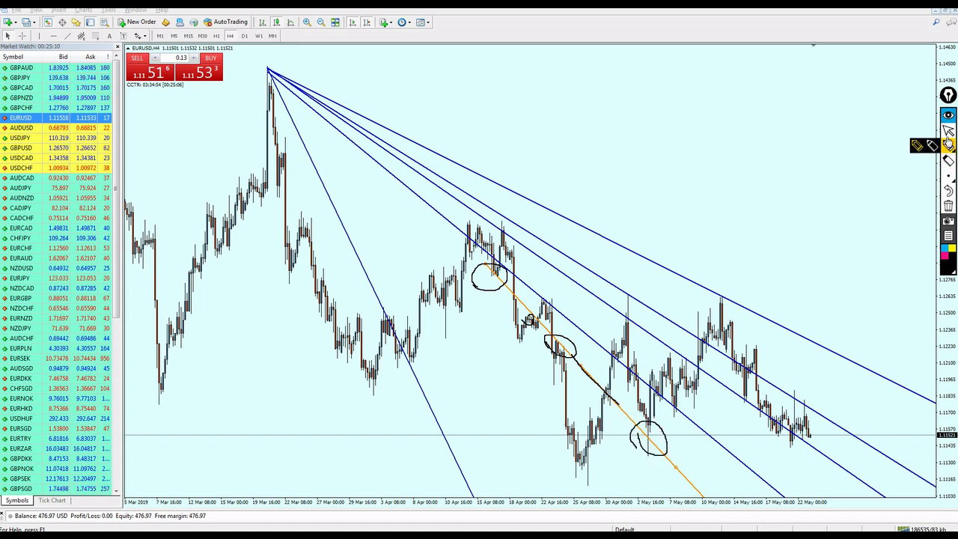
- Erase the freehand circles and move the orange trendline to start at the March high
click(948, 191)
click(948, 206)
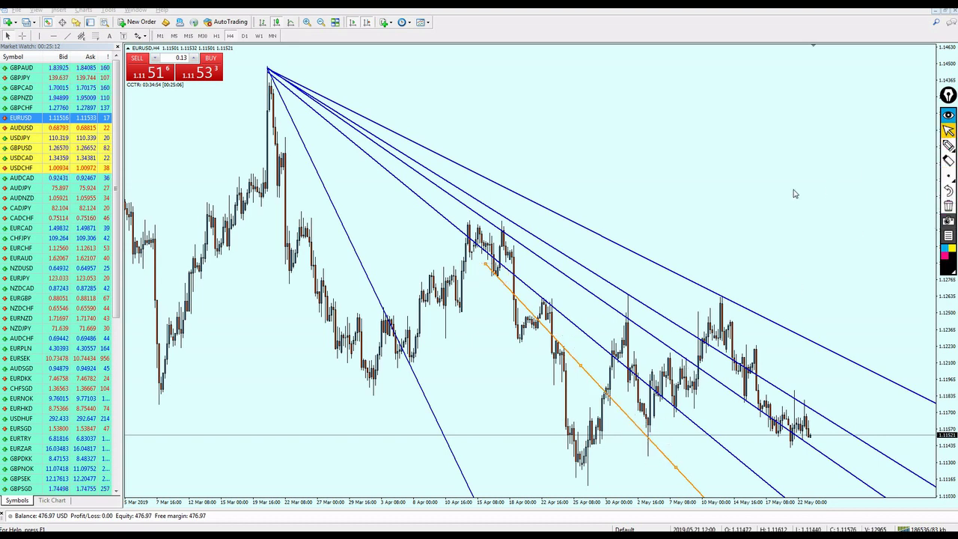
drag(588, 372, 367, 182)
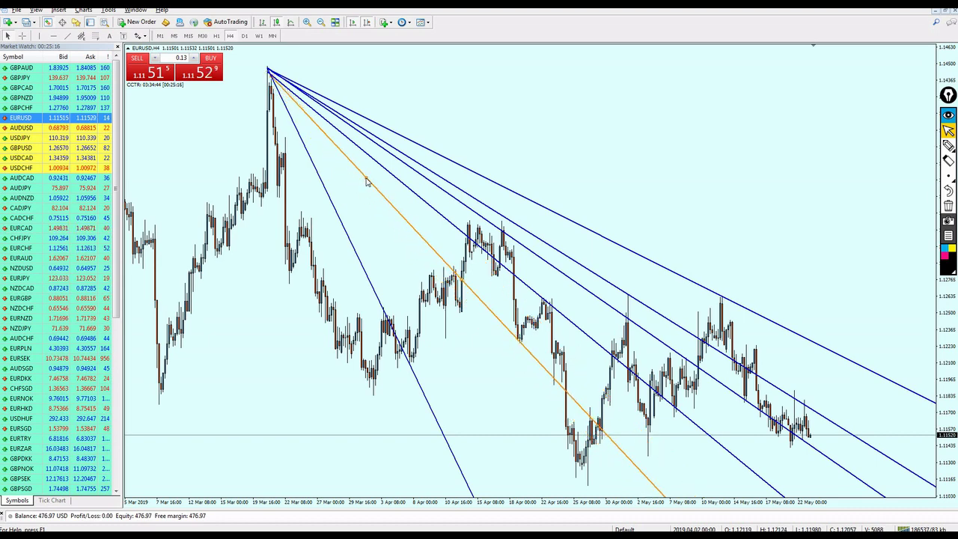
- Change the March-high orange trendline's colour to SteelBlue in its Trendline properties
right_click(367, 182)
click(408, 185)
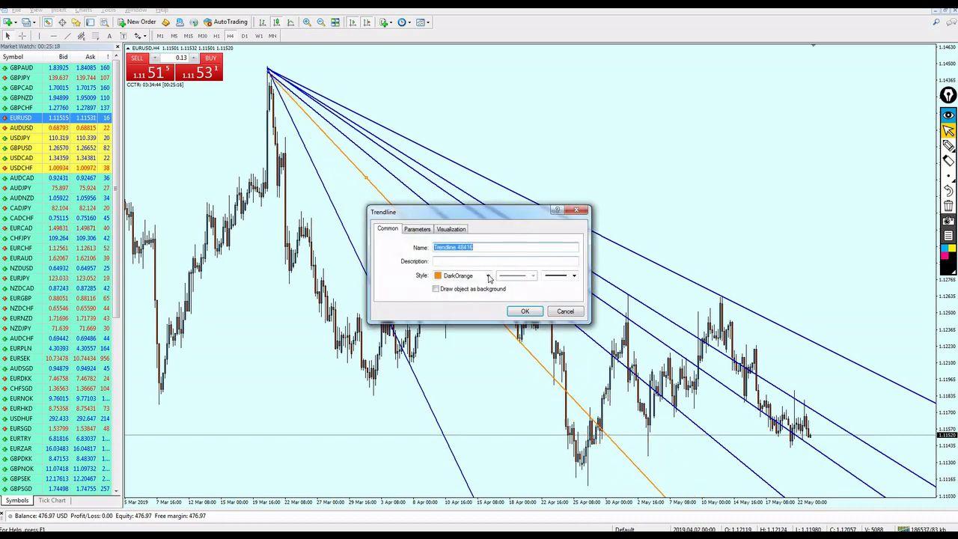
click(488, 276)
click(518, 309)
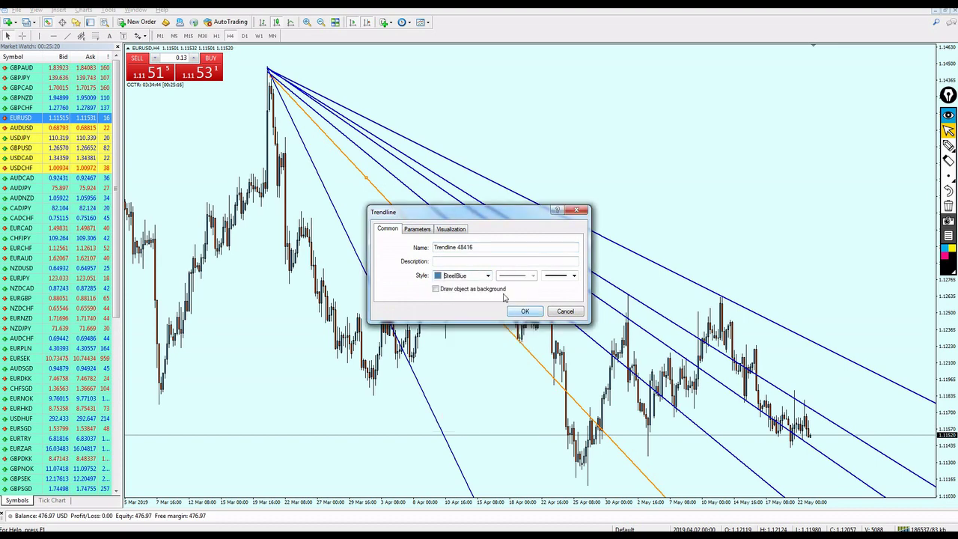
click(488, 275)
click(518, 309)
click(526, 311)
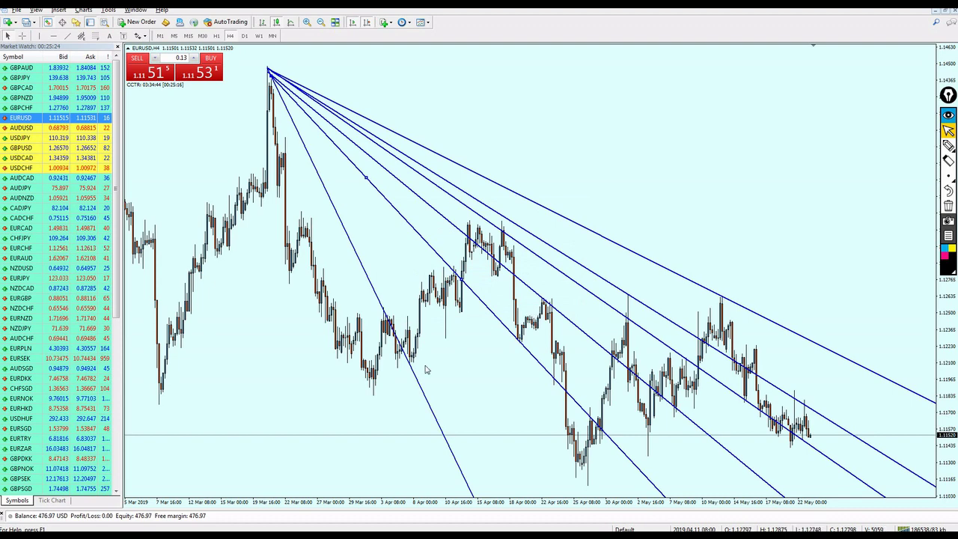
- Delete the trendline fan and the steep trendline, then drop GBPJPY onto the chart
scroll(487, 336, up, 1)
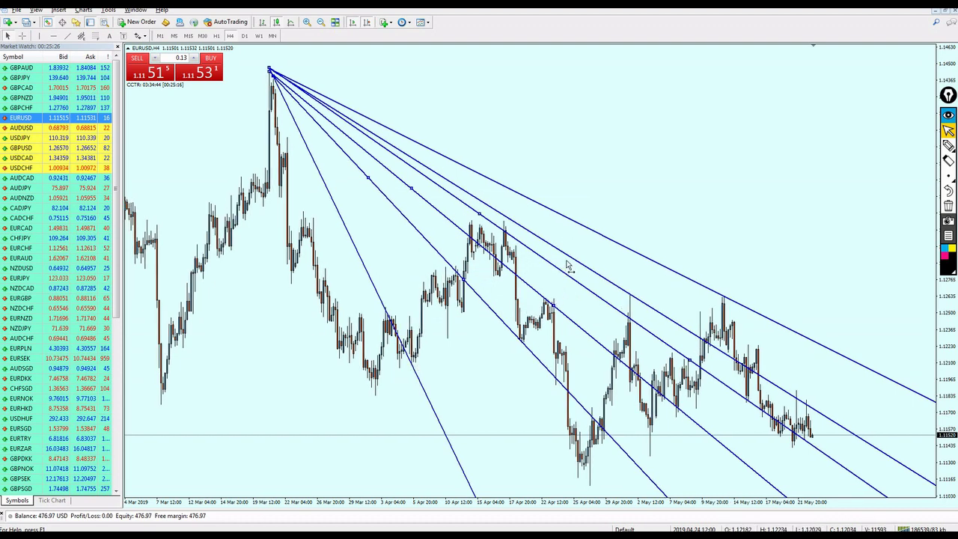
scroll(571, 262, up, 1)
key(Delete)
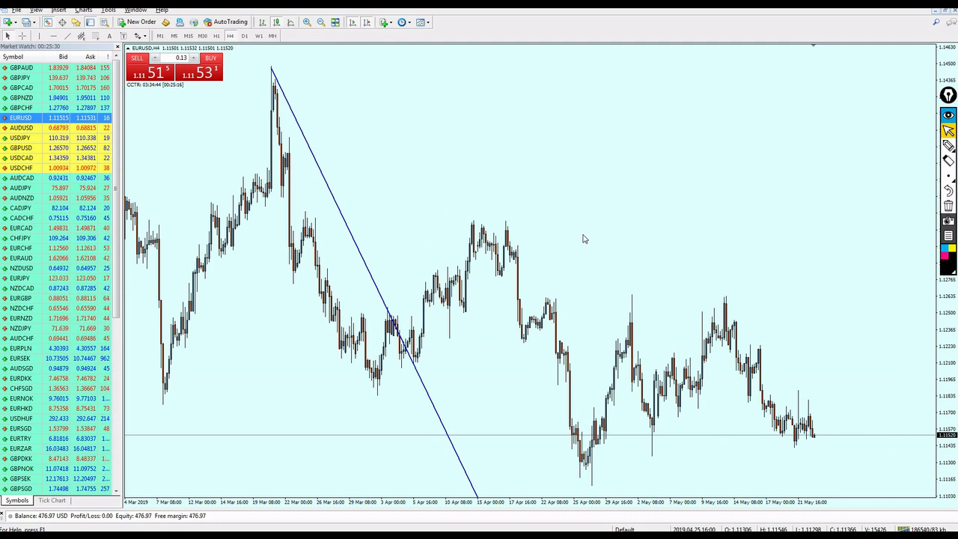
key(Delete)
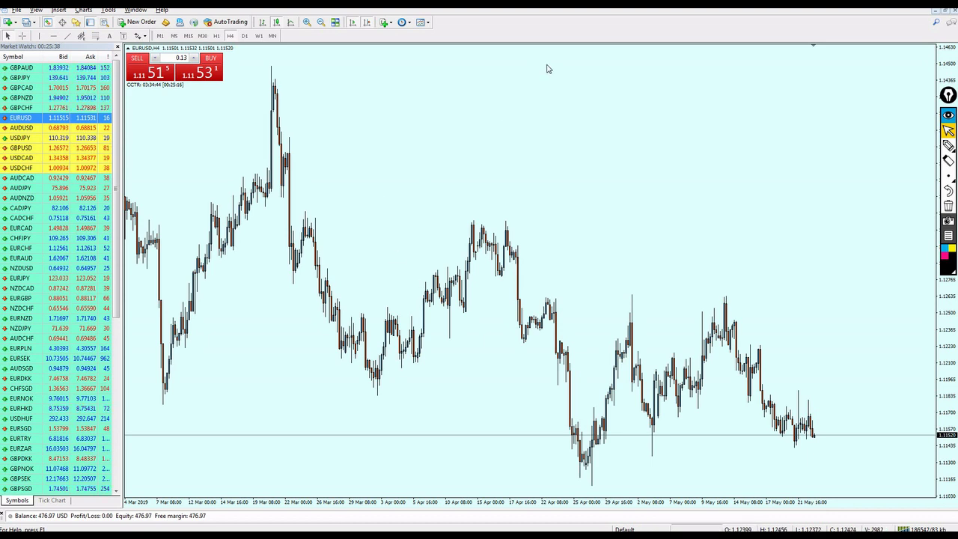
scroll(551, 166, down, 1)
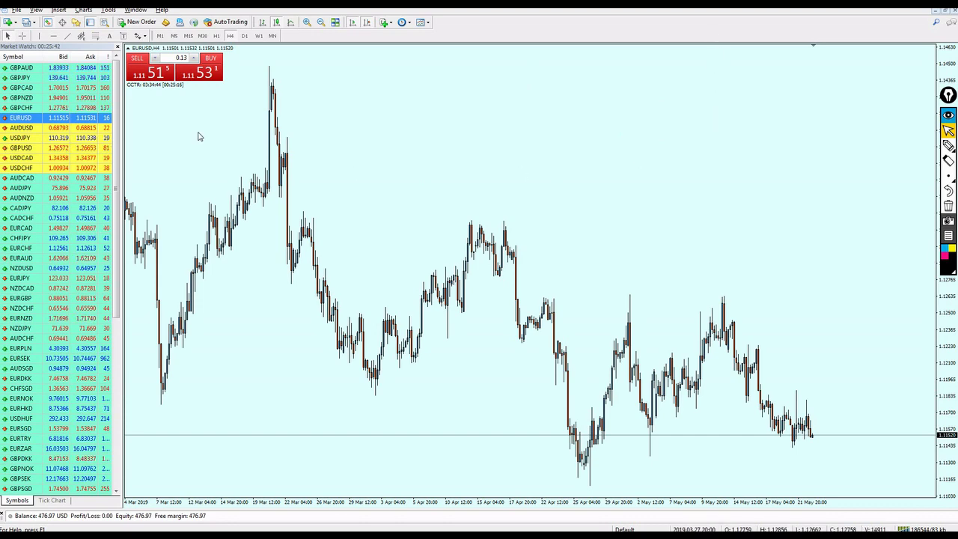
drag(60, 78, 481, 128)
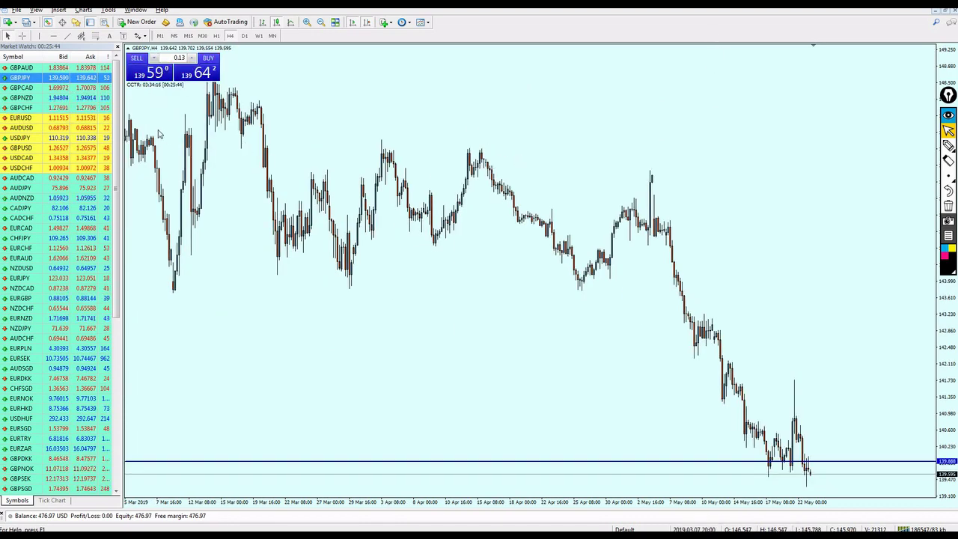
- Drag GBPCAD, then GBPUSD, then NZDUSD from Market Watch onto the chart
drag(59, 88, 496, 160)
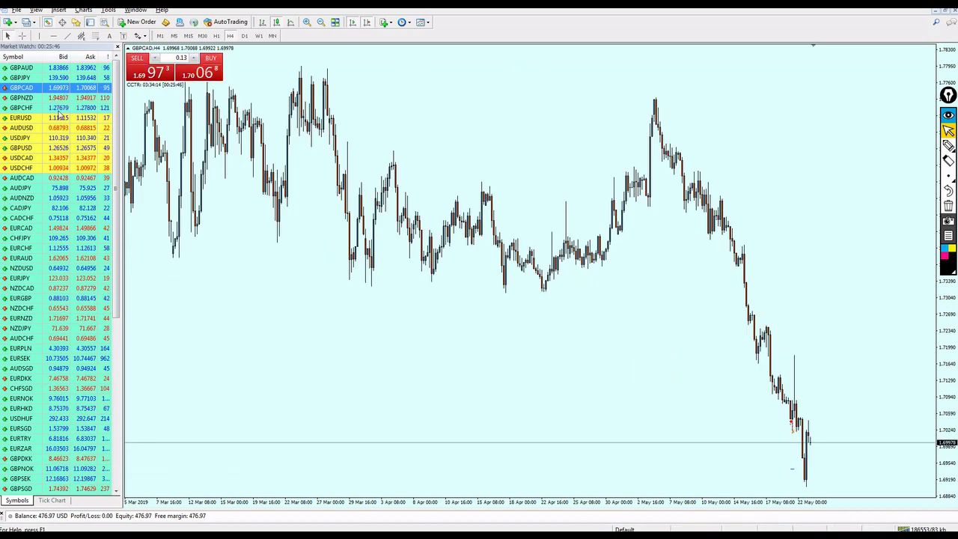
drag(59, 147, 468, 171)
drag(106, 157, 437, 166)
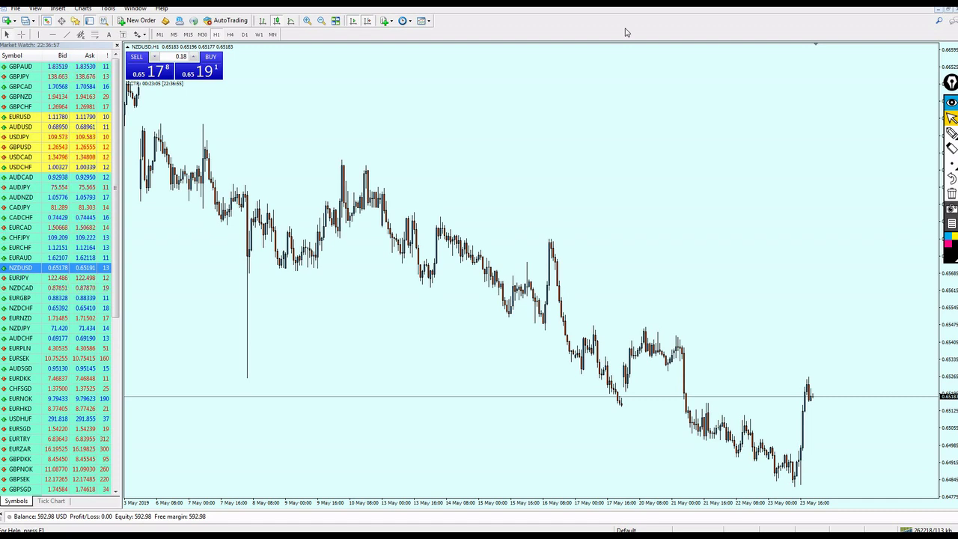
- Draw a thickened trendline across the 10 and 16 May peaks, plus a steeper line from that peak
click(67, 35)
drag(367, 165, 552, 240)
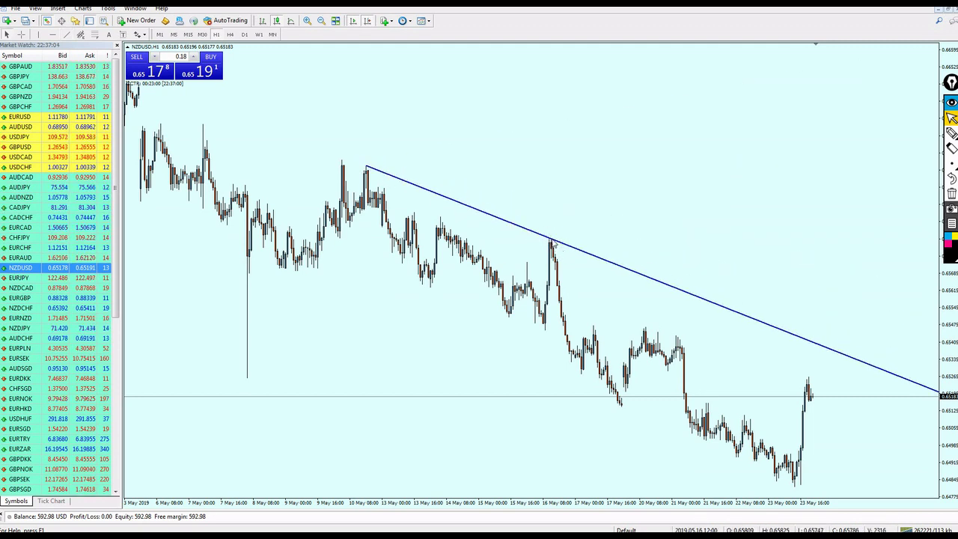
double_click(558, 246)
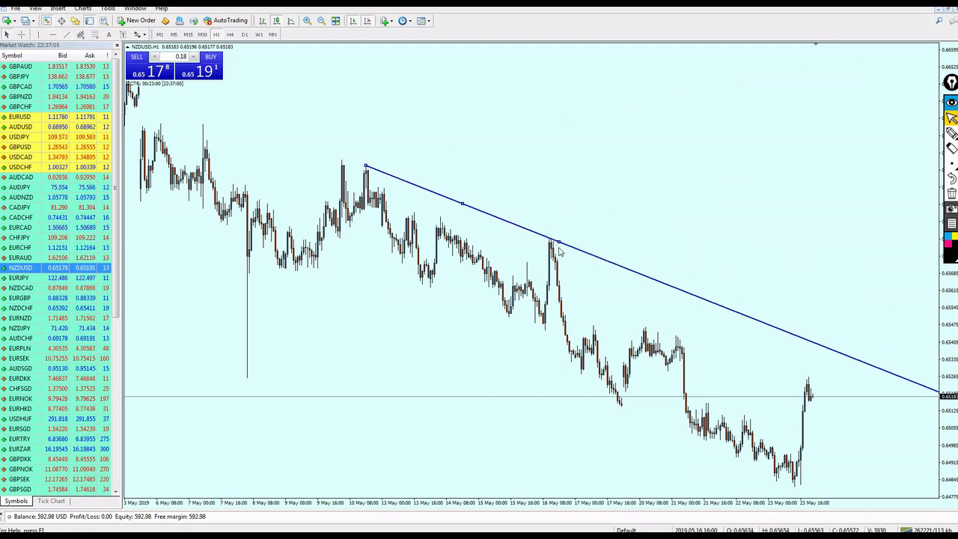
double_click(462, 205)
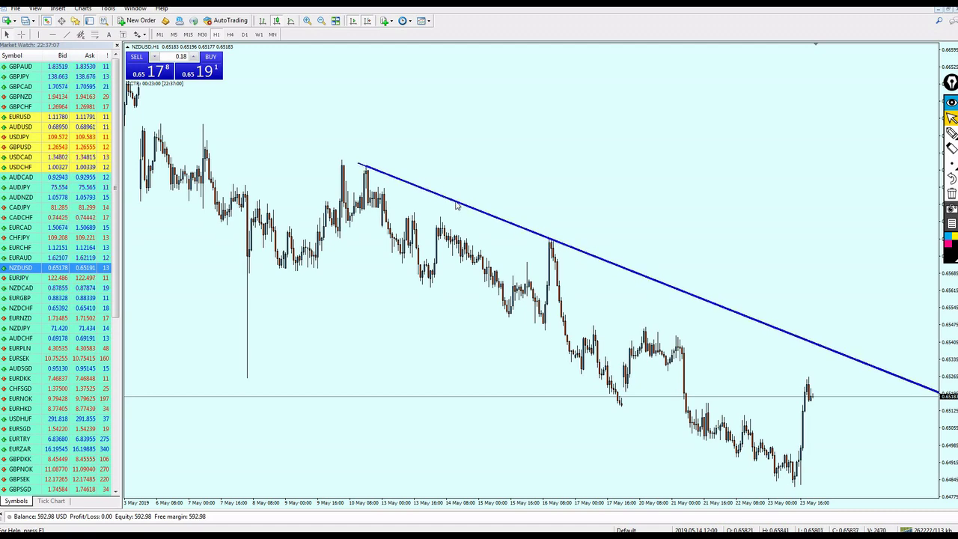
double_click(558, 243)
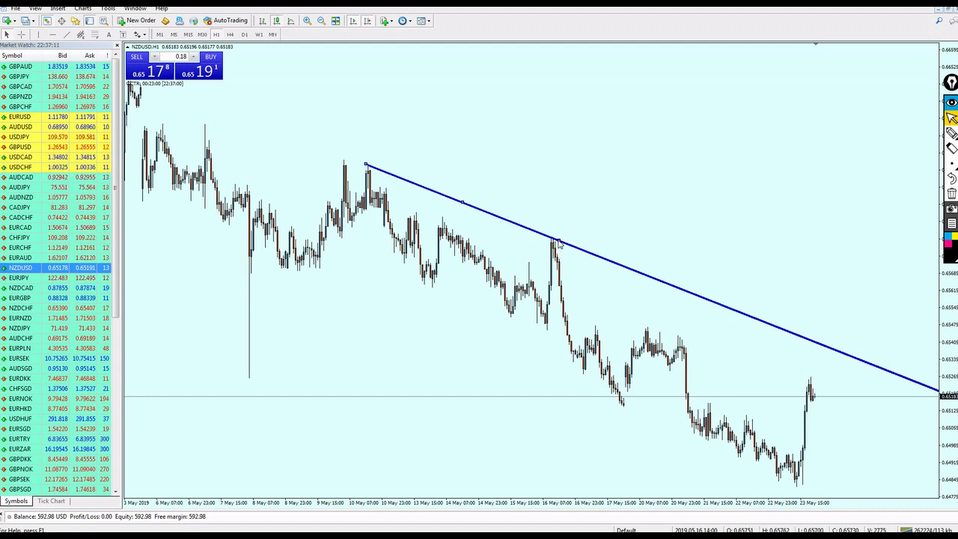
double_click(557, 247)
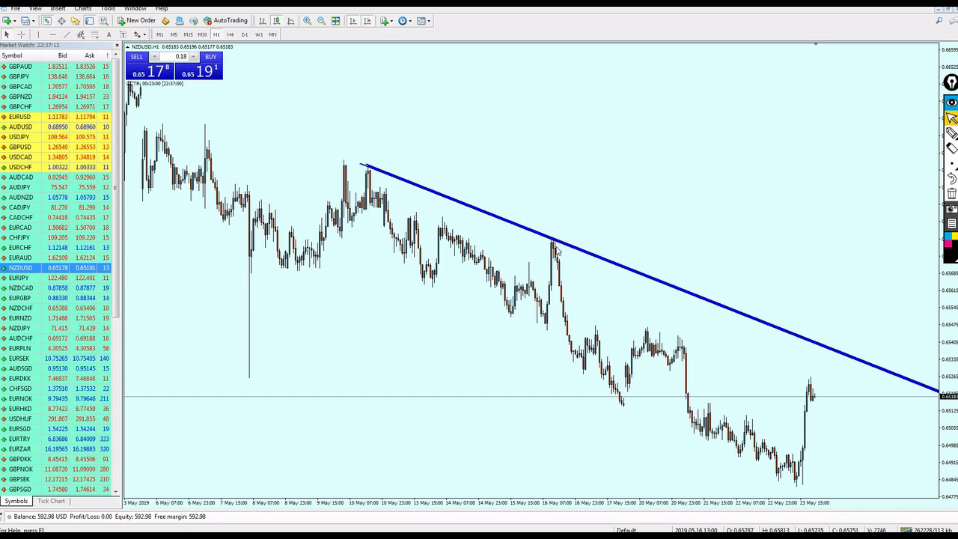
drag(556, 248, 542, 271)
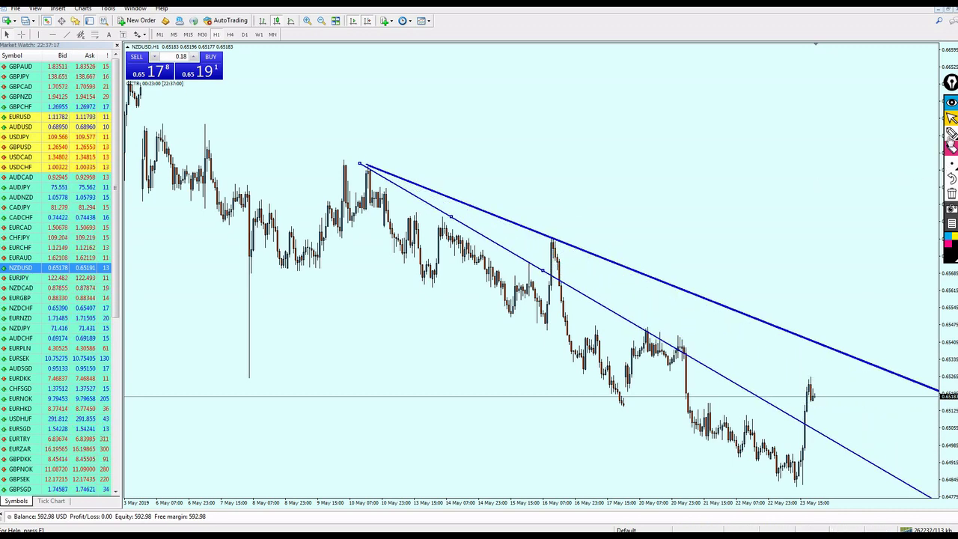
click(951, 133)
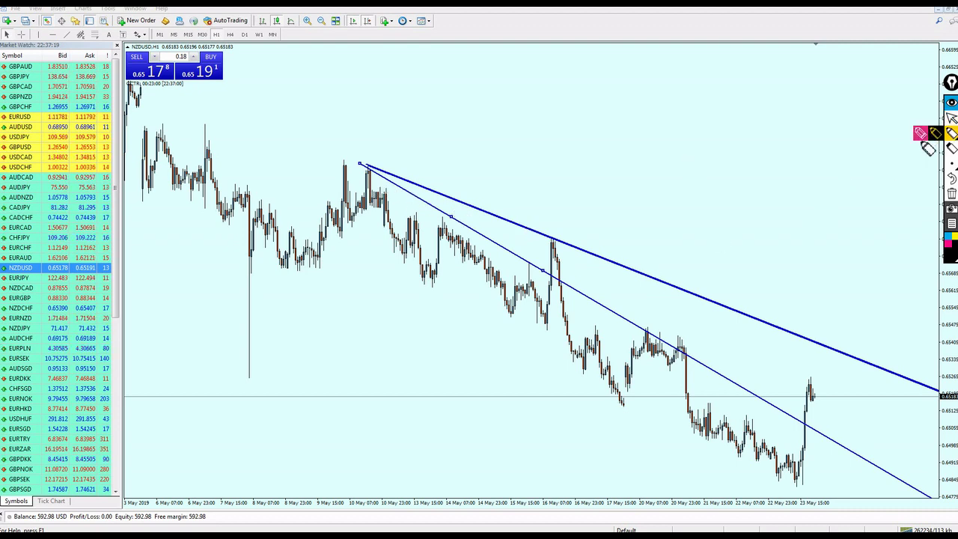
mouse_move(378, 152)
mouse_down()
mouse_move(353, 154)
mouse_move(377, 154)
mouse_up()
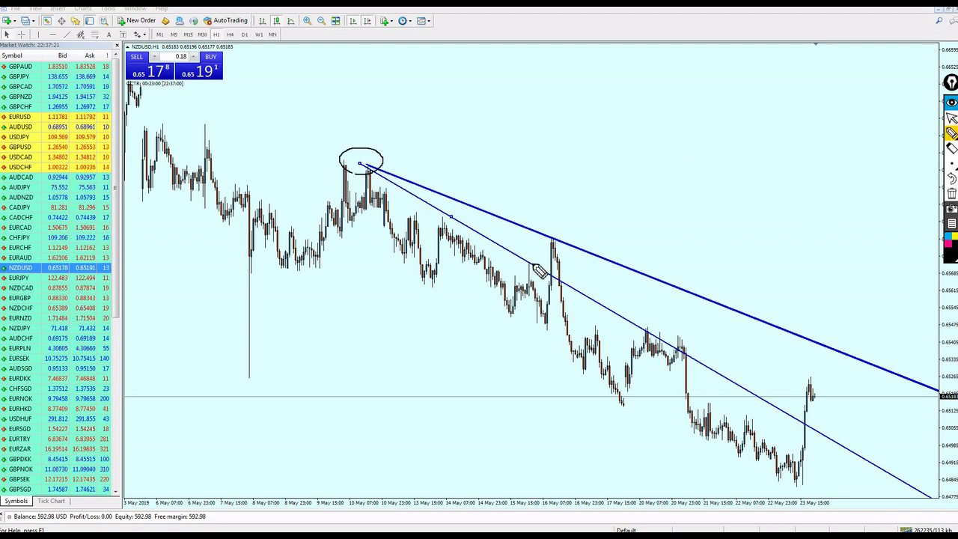
mouse_move(533, 247)
mouse_down()
mouse_move(516, 264)
mouse_move(535, 250)
mouse_move(558, 277)
mouse_move(707, 370)
mouse_move(621, 317)
mouse_move(624, 330)
mouse_up()
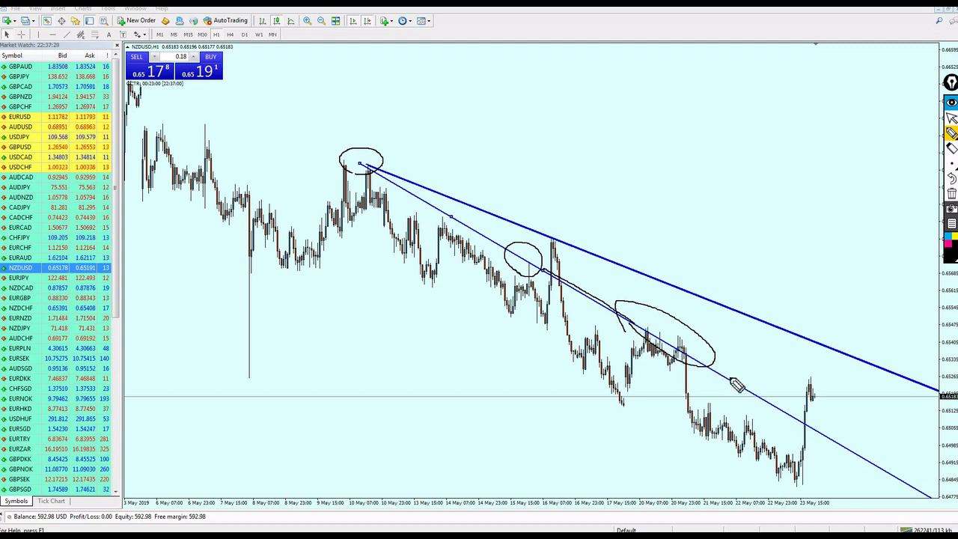
mouse_move(795, 424)
mouse_down()
mouse_move(810, 440)
mouse_move(803, 416)
mouse_move(827, 426)
mouse_move(832, 442)
mouse_up()
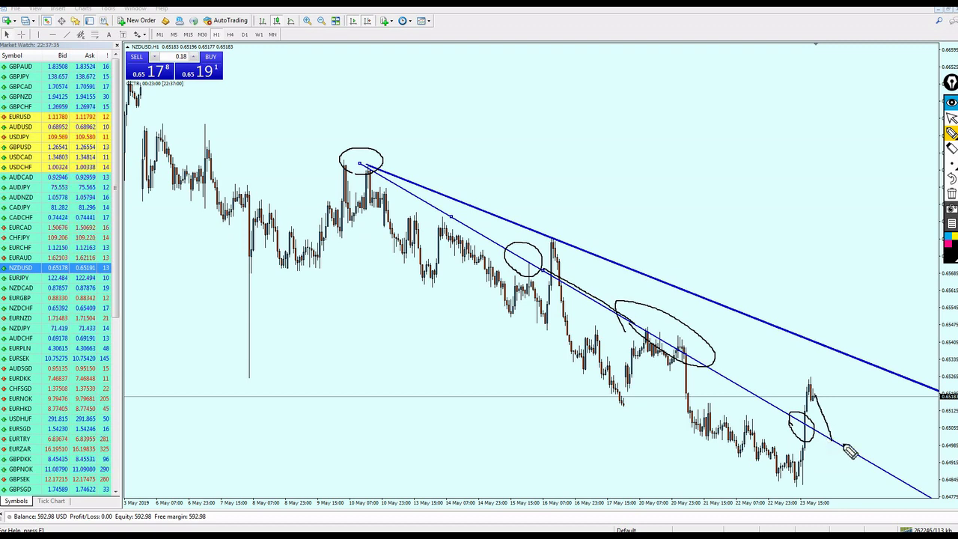
mouse_move(822, 483)
mouse_down()
mouse_move(829, 447)
mouse_move(819, 454)
mouse_move(833, 457)
mouse_move(842, 483)
mouse_move(878, 489)
mouse_up()
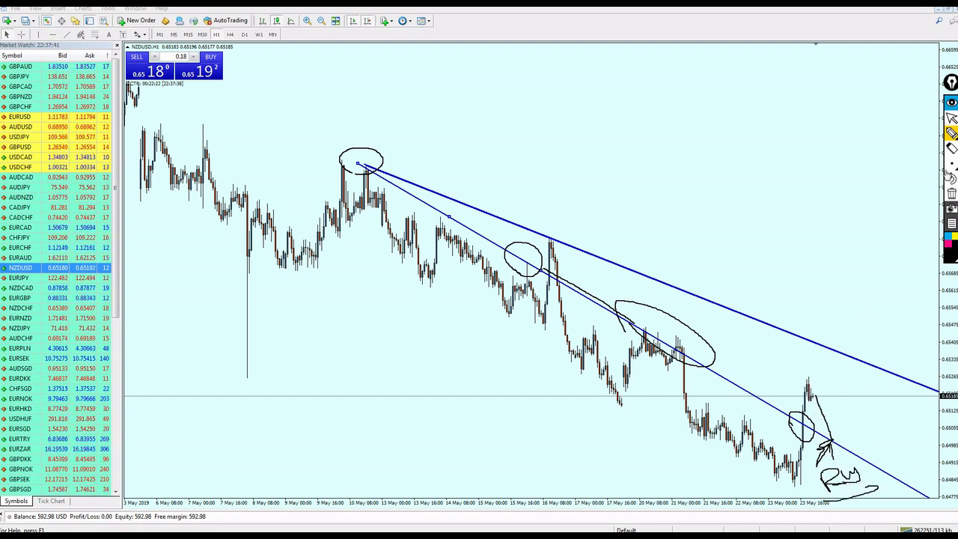
click(951, 117)
click(951, 193)
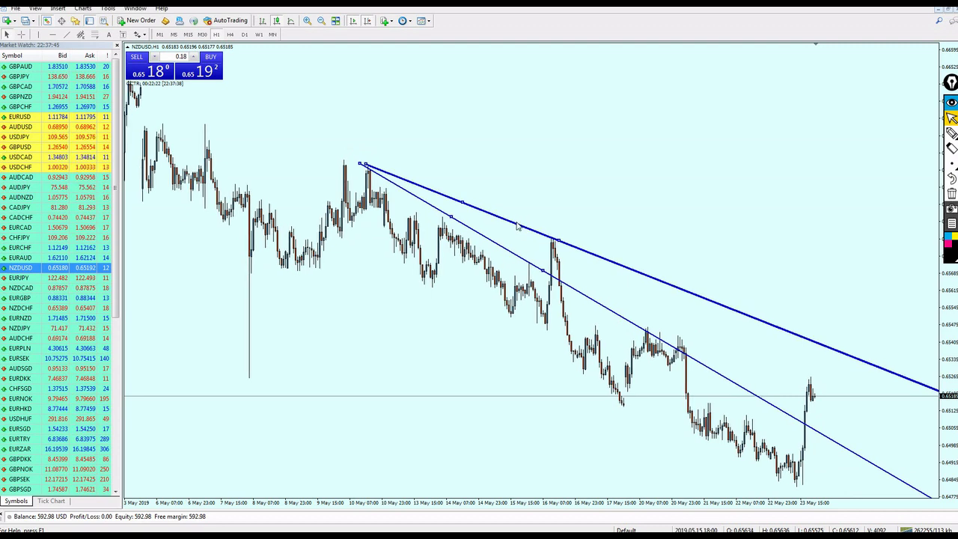
- Delete the two blue trendlines and pen-sketch a W-shaped projected price path down to the trend line
key(BackSpace)
key(BackSpace)
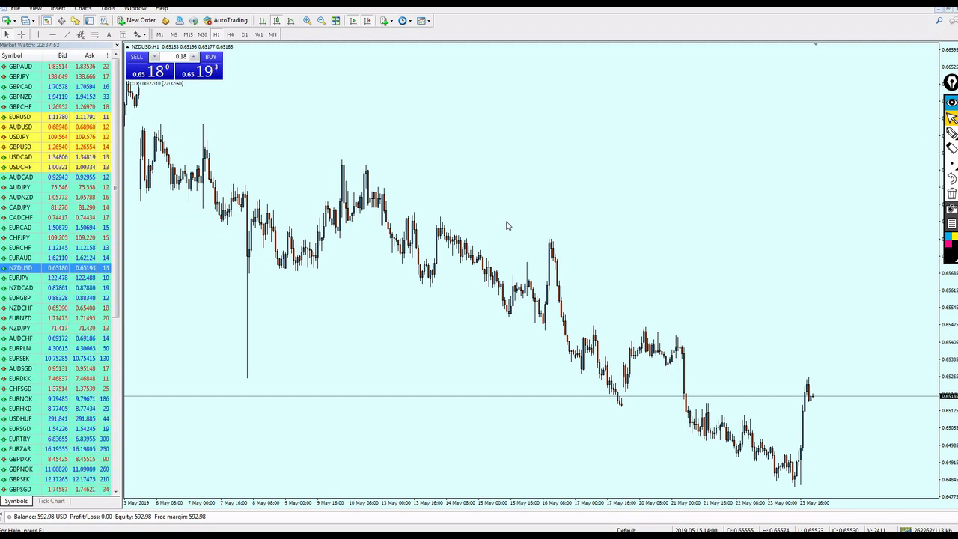
click(950, 133)
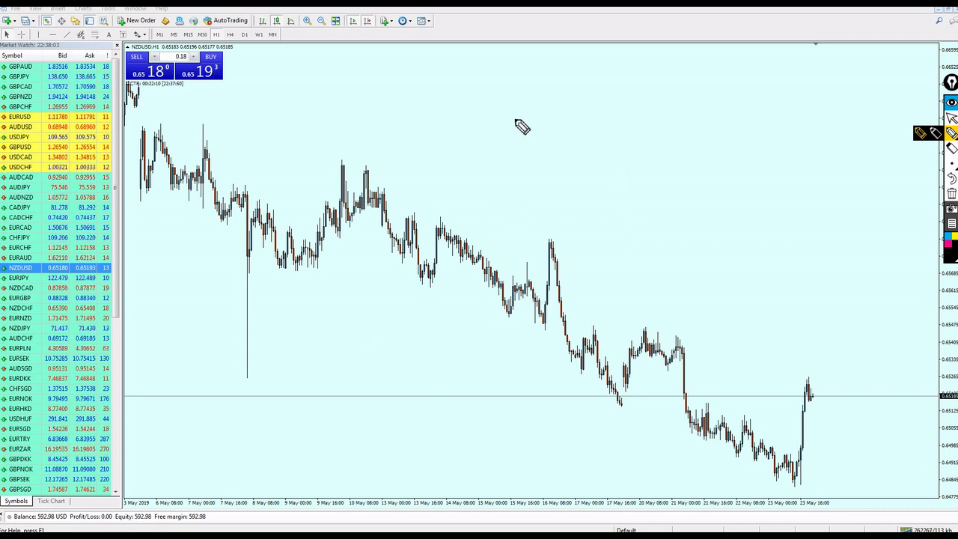
mouse_move(500, 221)
mouse_down()
mouse_move(557, 172)
mouse_move(577, 199)
mouse_up()
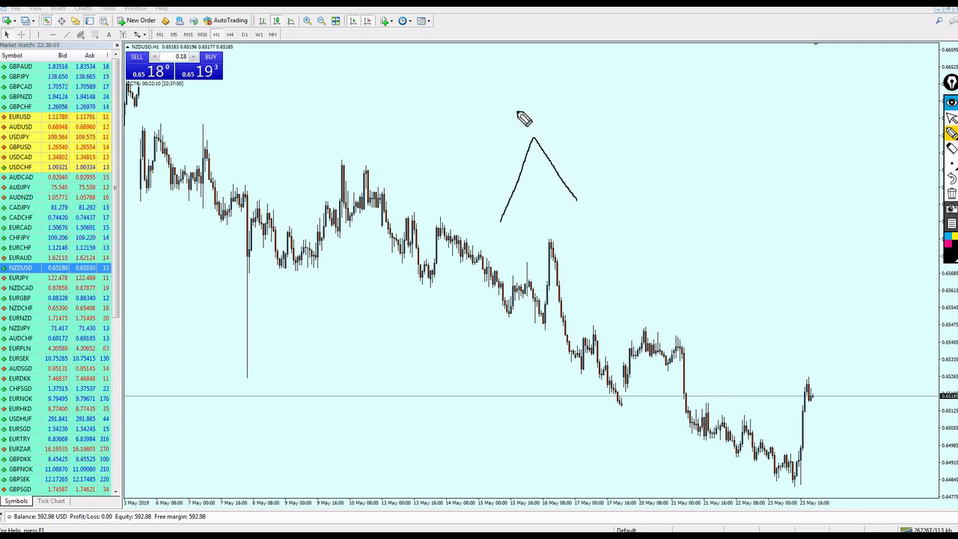
mouse_move(502, 116)
mouse_down()
mouse_move(511, 139)
mouse_move(541, 118)
mouse_move(569, 120)
mouse_move(540, 114)
mouse_up()
mouse_move(361, 184)
mouse_down()
mouse_move(580, 133)
mouse_move(798, 54)
mouse_up()
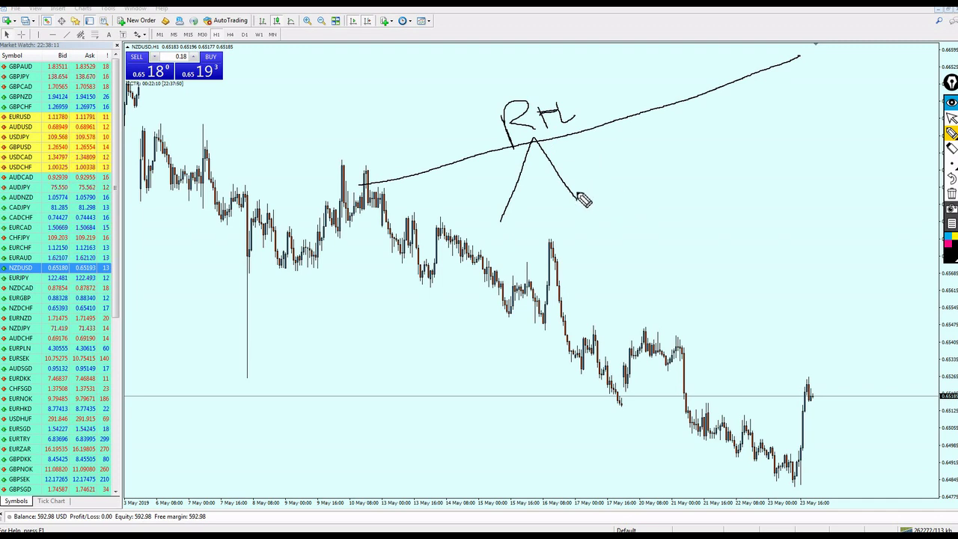
mouse_move(576, 200)
mouse_down()
mouse_move(614, 95)
mouse_move(617, 14)
mouse_up()
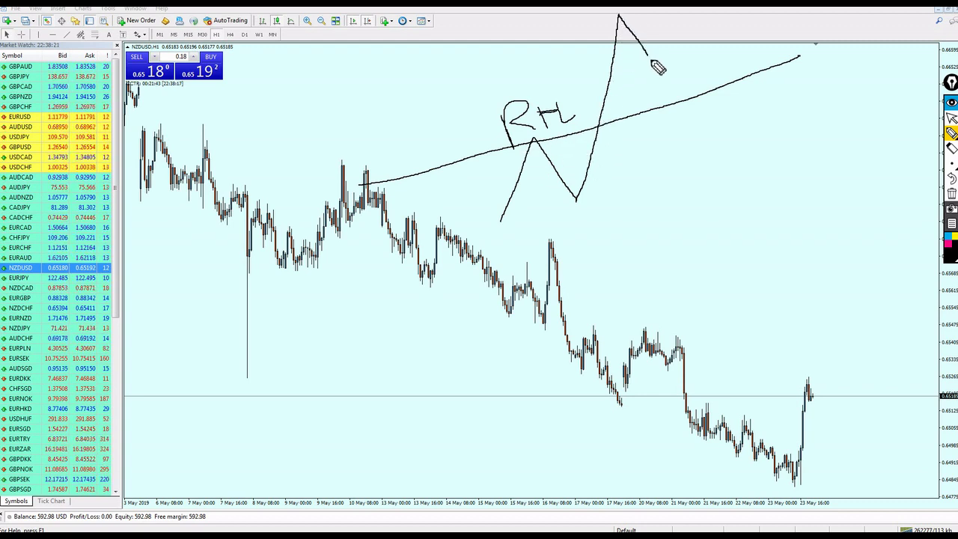
drag(651, 62, 679, 100)
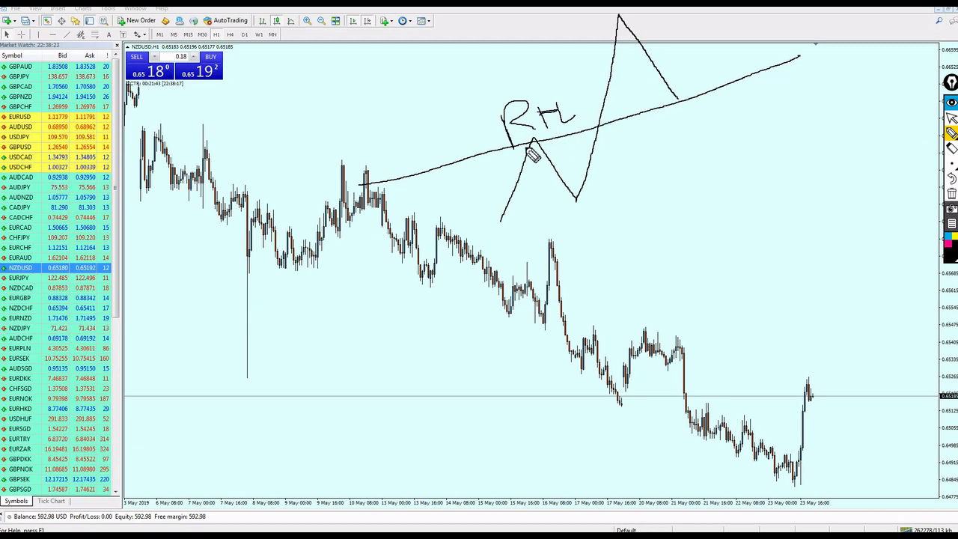
- Add a CTL arrow, handwritten label and circle, then erase all freehand sketches
mouse_move(671, 152)
mouse_down()
mouse_move(669, 164)
mouse_move(679, 110)
mouse_up()
drag(673, 120, 686, 124)
mouse_move(678, 190)
mouse_down()
mouse_move(686, 212)
mouse_move(702, 203)
mouse_move(705, 182)
mouse_up()
drag(711, 177, 745, 193)
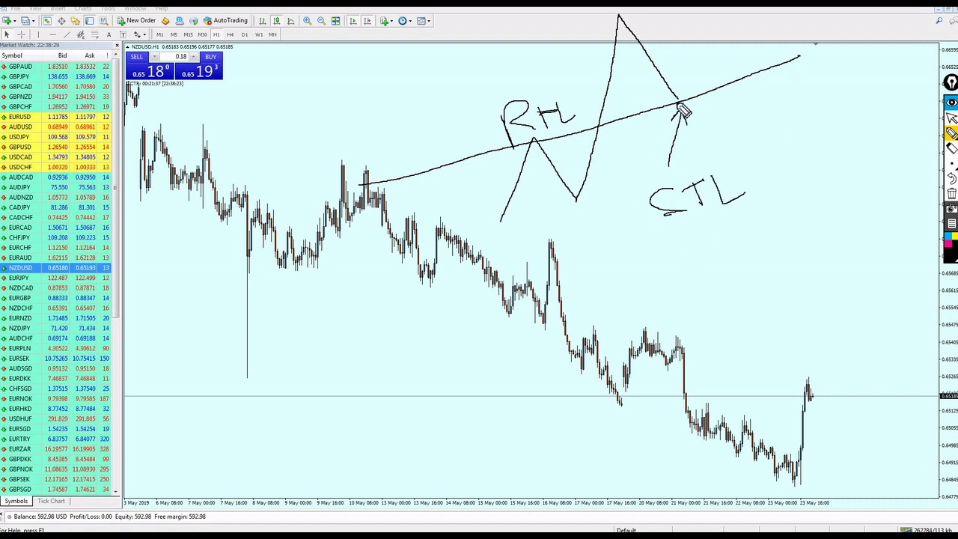
drag(680, 104, 692, 27)
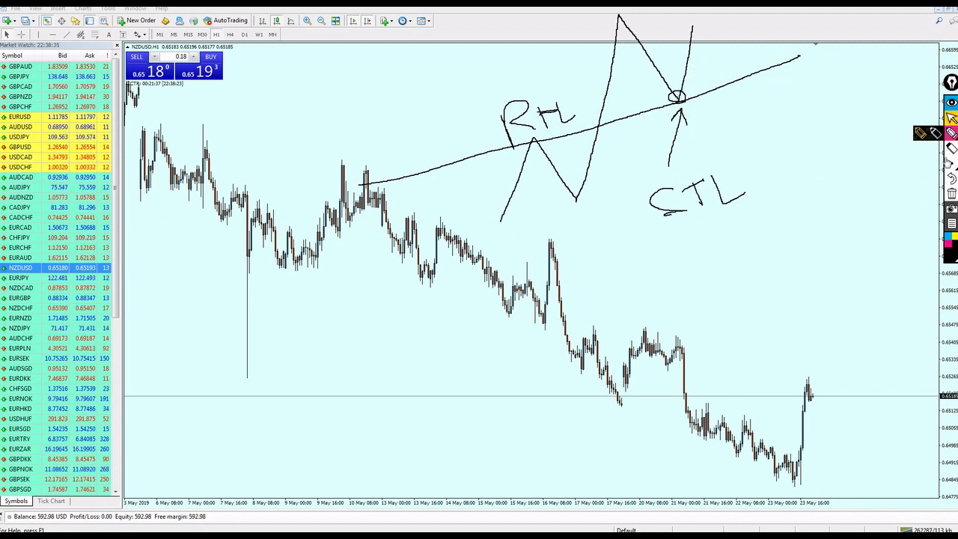
click(952, 194)
click(951, 133)
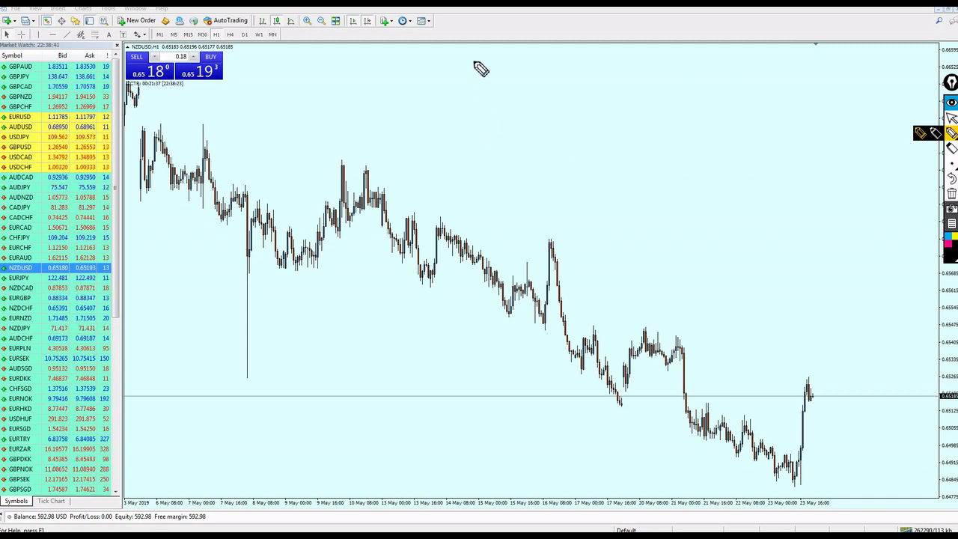
mouse_move(473, 50)
mouse_down()
mouse_move(486, 108)
mouse_move(545, 75)
mouse_up()
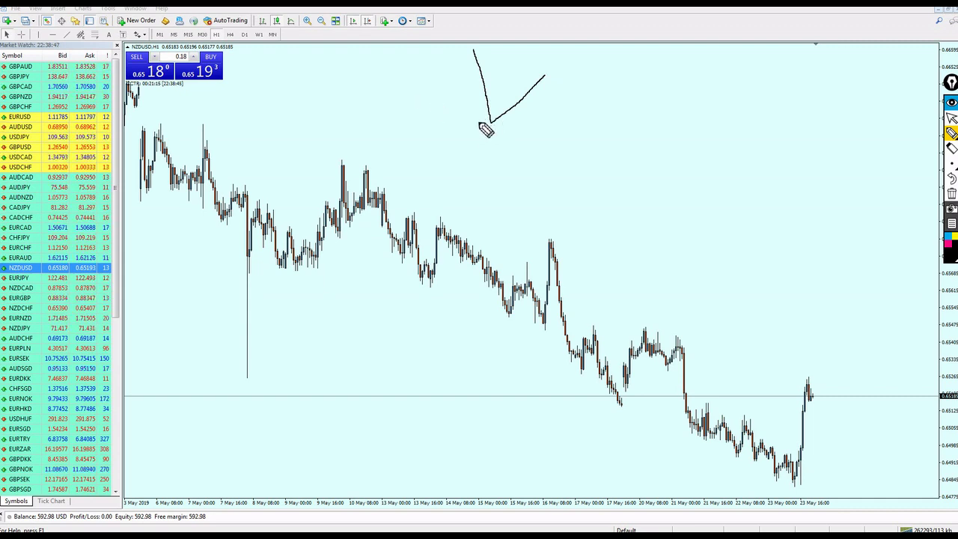
drag(412, 77, 678, 224)
drag(547, 78, 598, 238)
drag(615, 202, 616, 192)
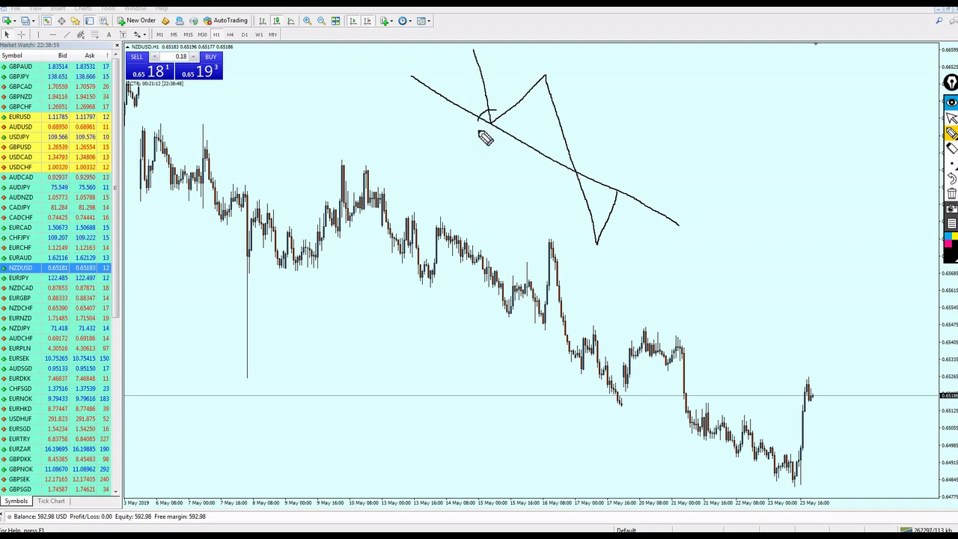
mouse_move(634, 130)
mouse_down()
mouse_move(635, 160)
mouse_move(641, 145)
mouse_up()
mouse_move(628, 84)
mouse_down()
mouse_move(631, 113)
mouse_move(658, 109)
mouse_move(676, 72)
mouse_move(700, 83)
mouse_up()
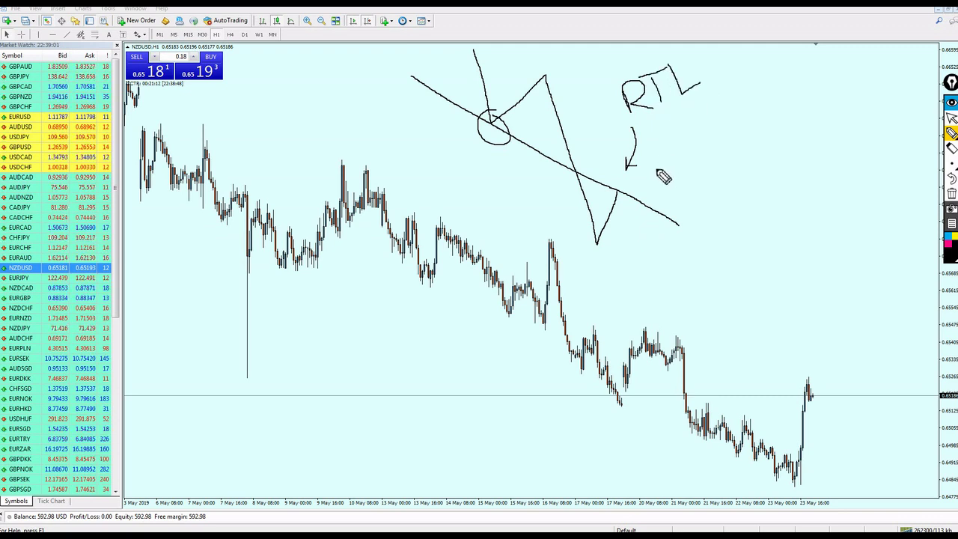
drag(680, 132, 658, 155)
mouse_move(705, 127)
mouse_down()
mouse_move(699, 140)
mouse_move(768, 137)
mouse_move(748, 159)
mouse_up()
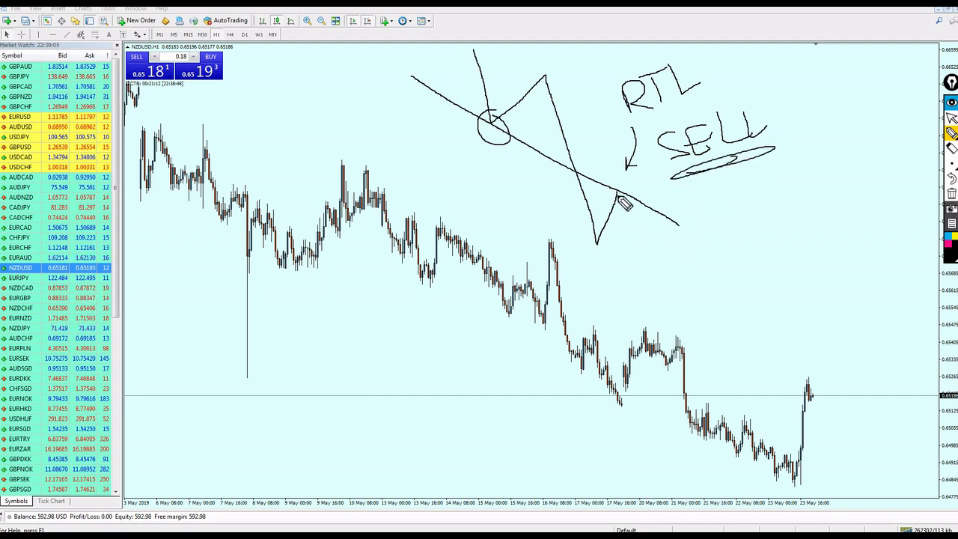
mouse_move(620, 193)
mouse_down()
mouse_move(653, 253)
mouse_move(657, 242)
mouse_up()
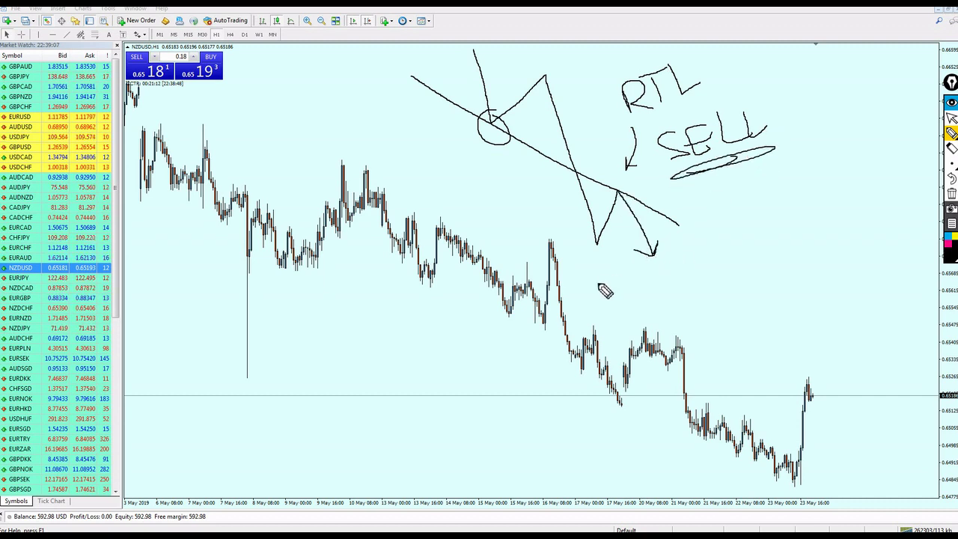
click(952, 193)
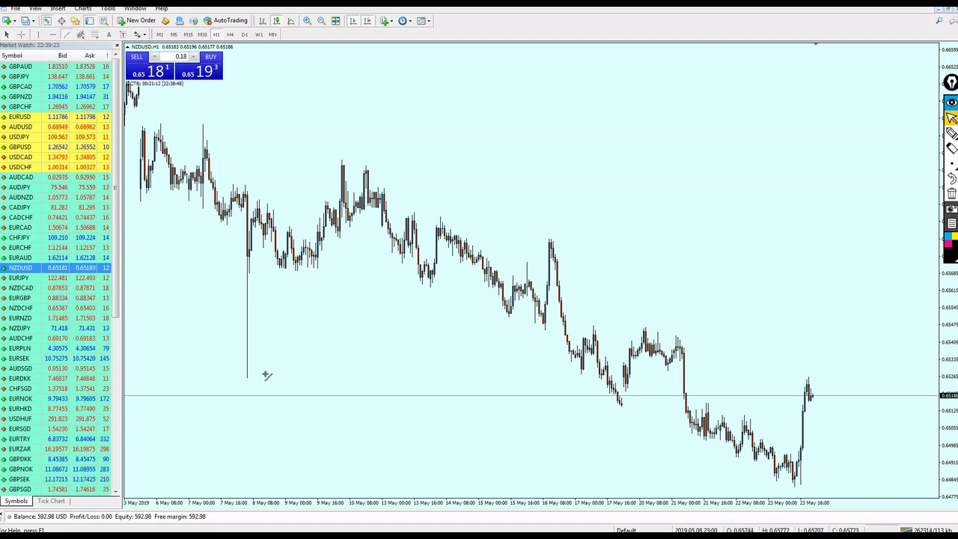
- Draw a blue trendline from the 7 May low, pencil-circle its anchor and crossing, then erase the circles
drag(247, 378, 561, 325)
click(952, 133)
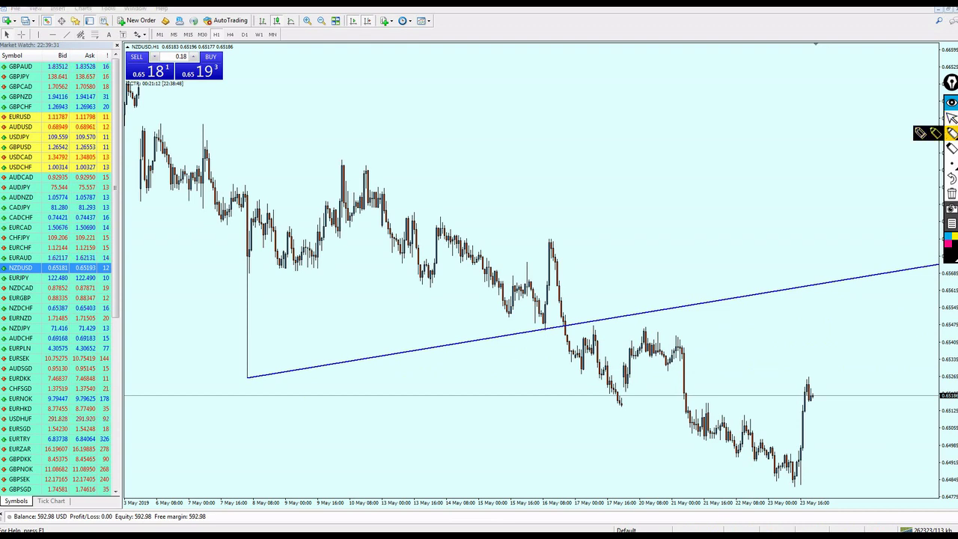
click(922, 134)
drag(226, 383, 276, 377)
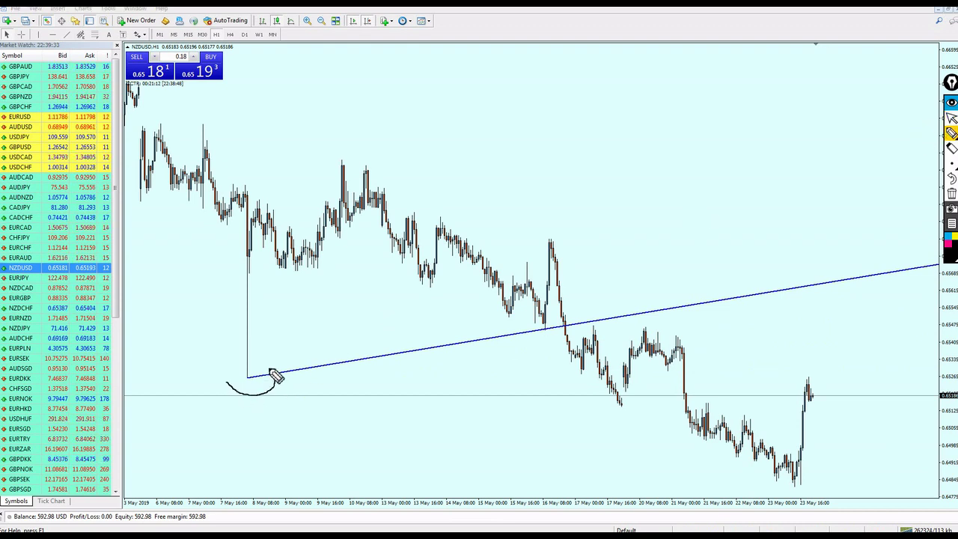
mouse_move(535, 337)
mouse_down()
mouse_move(529, 355)
mouse_move(555, 317)
mouse_move(540, 330)
mouse_up()
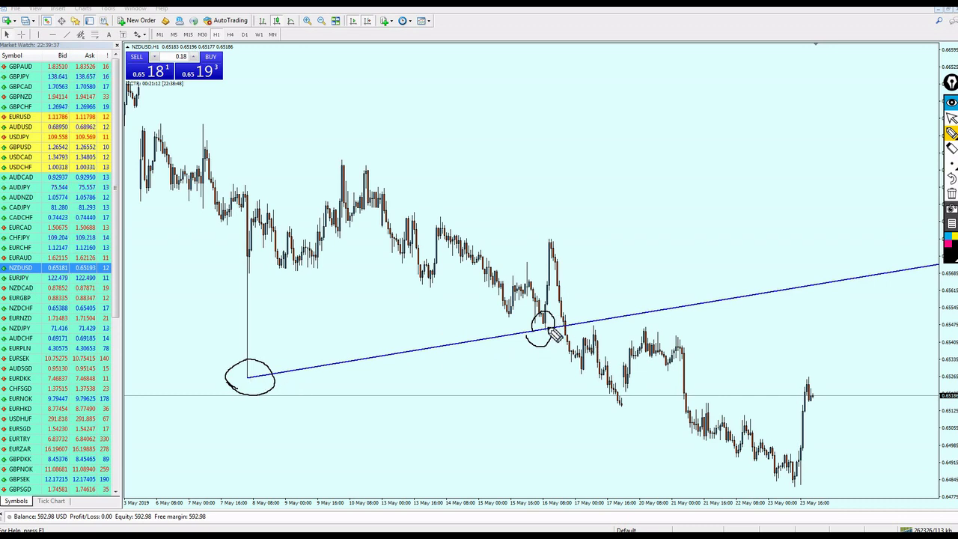
click(951, 118)
click(950, 193)
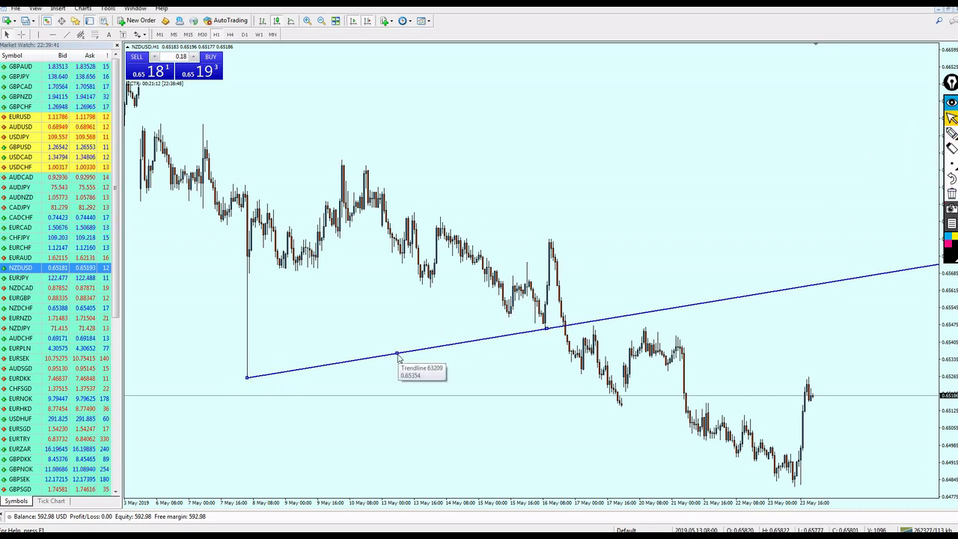
- Circle the 17 May low freehand and move the trendline down onto it
mouse_move(396, 355)
mouse_down()
mouse_move(400, 312)
mouse_move(401, 347)
mouse_up()
click(952, 133)
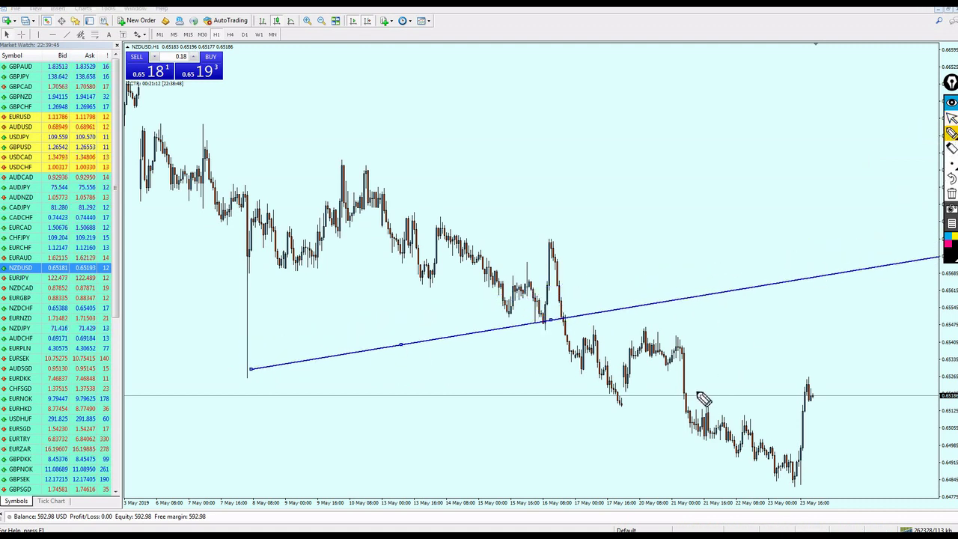
mouse_move(628, 416)
mouse_down()
mouse_move(612, 389)
mouse_move(620, 416)
mouse_up()
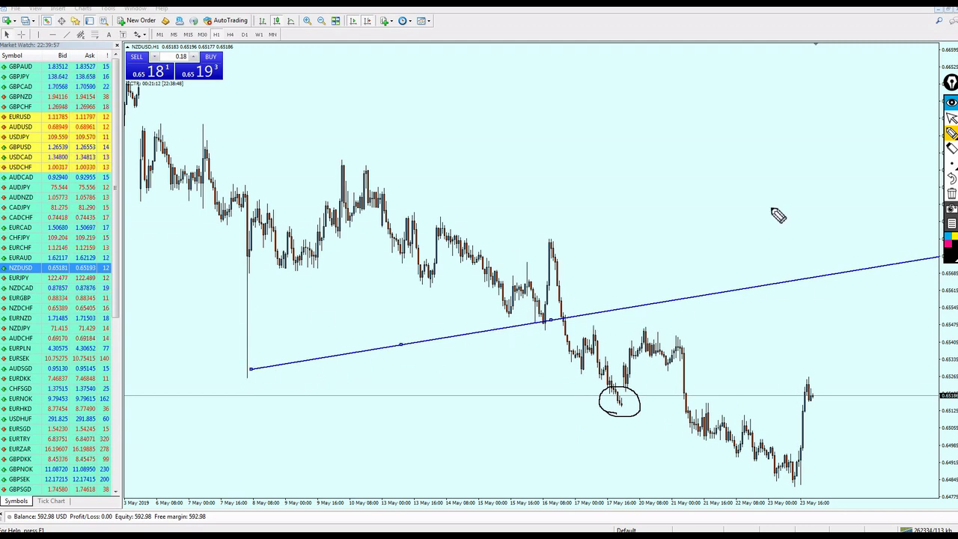
click(951, 117)
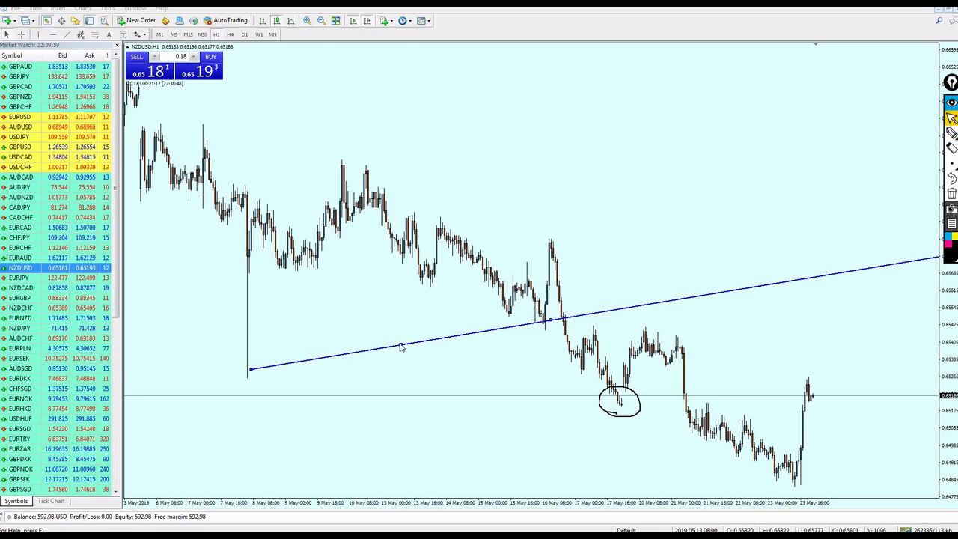
drag(401, 347, 550, 419)
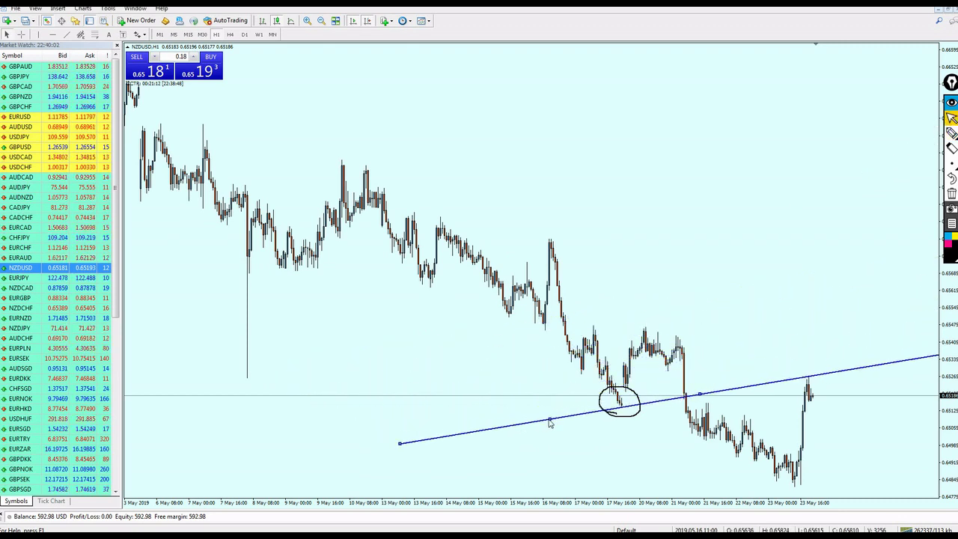
- Circle the 17 May touch, trace along the trendline to 21 May, then clear the marks
click(951, 193)
click(951, 132)
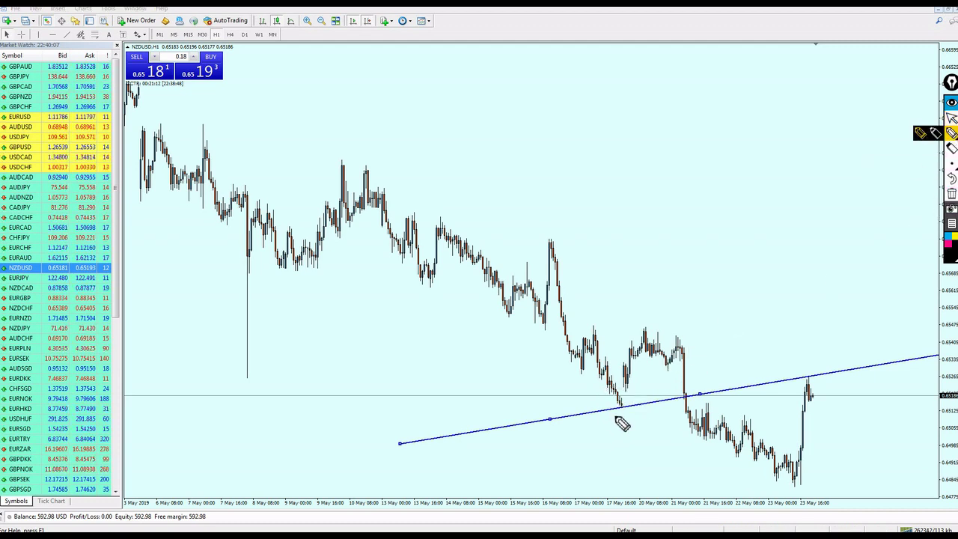
drag(615, 417, 633, 408)
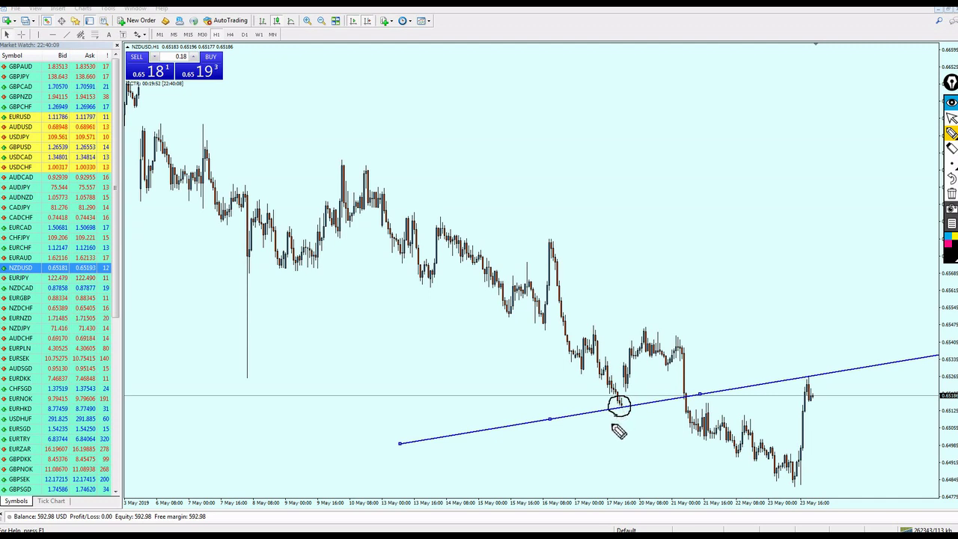
drag(631, 411, 804, 372)
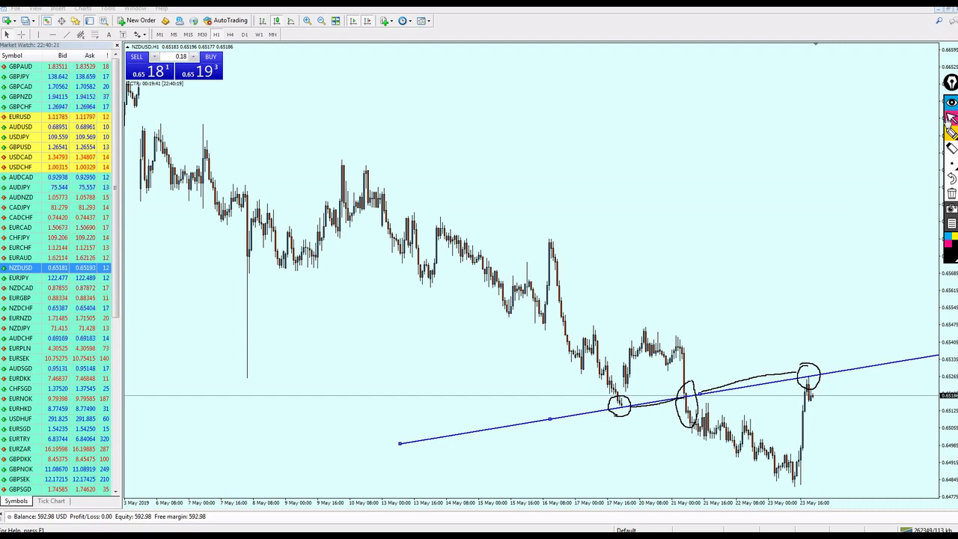
click(951, 193)
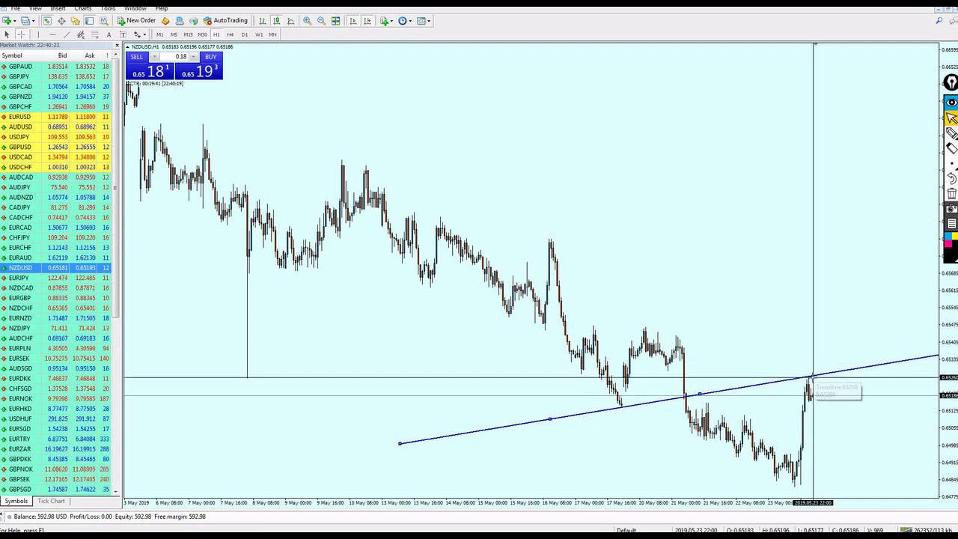
- Measure to the latest high, pen a down arrow and horizontal price line, then erase them
drag(813, 395, 812, 401)
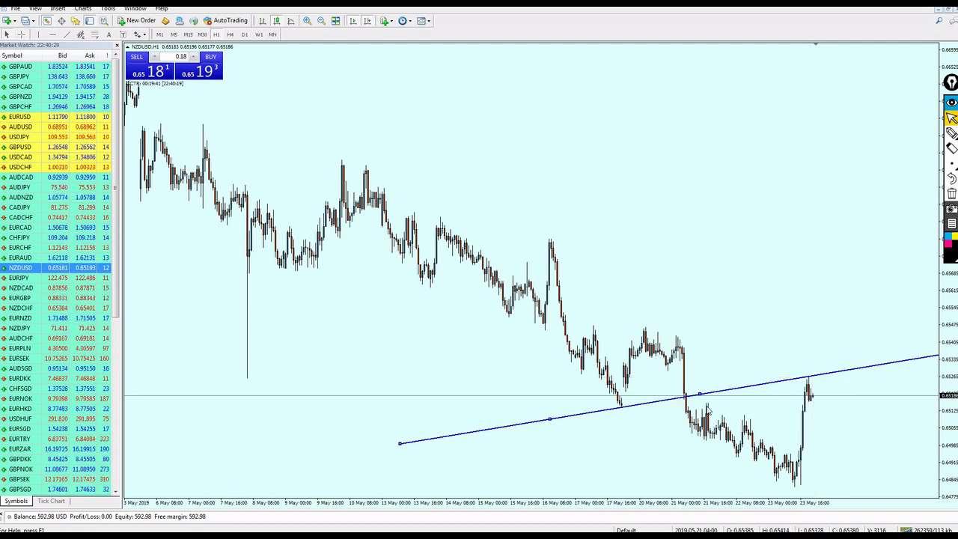
click(951, 134)
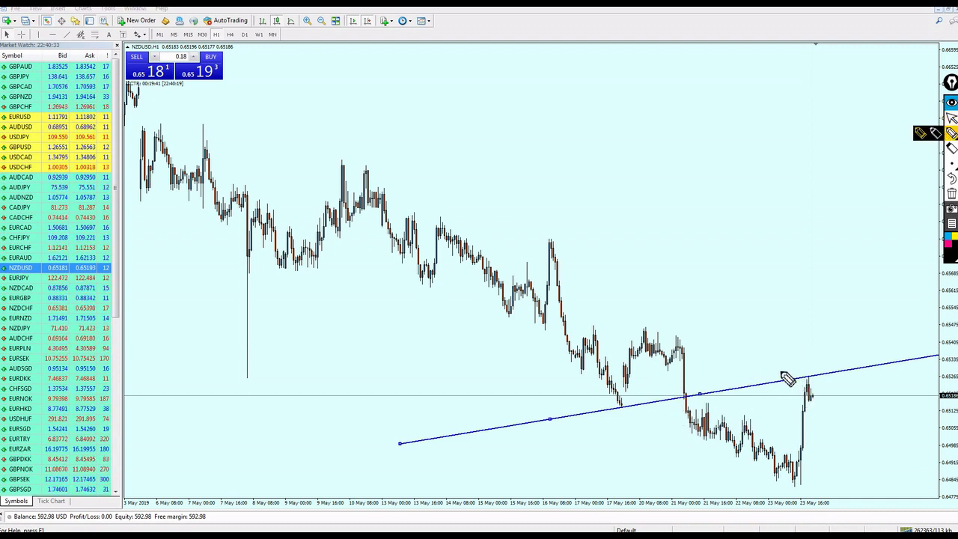
mouse_move(797, 346)
mouse_down()
mouse_move(808, 373)
mouse_move(813, 363)
mouse_move(807, 374)
mouse_up()
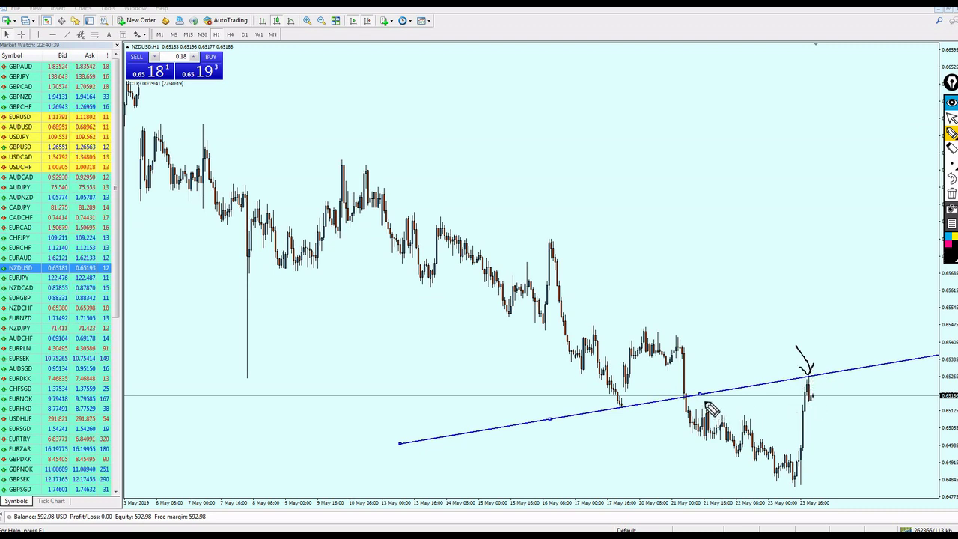
drag(706, 403, 850, 402)
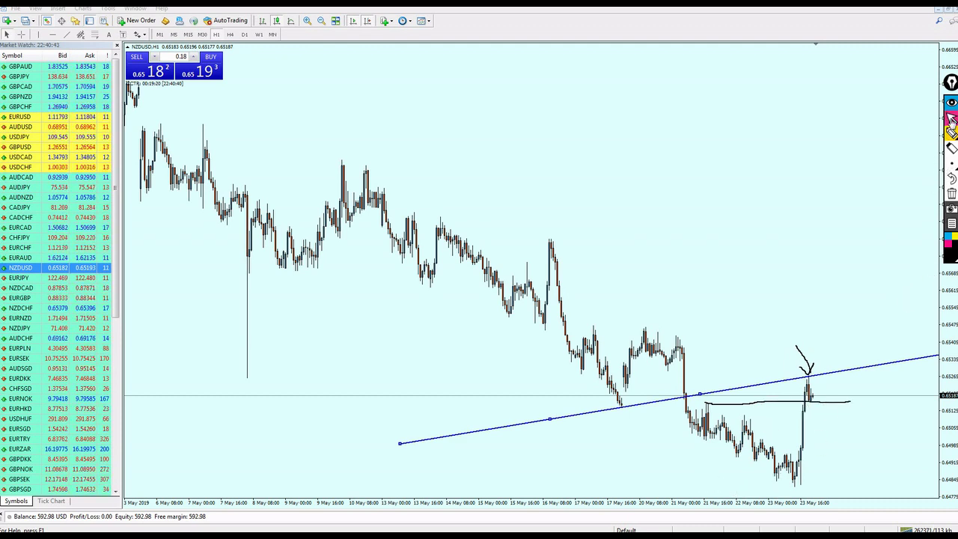
click(951, 193)
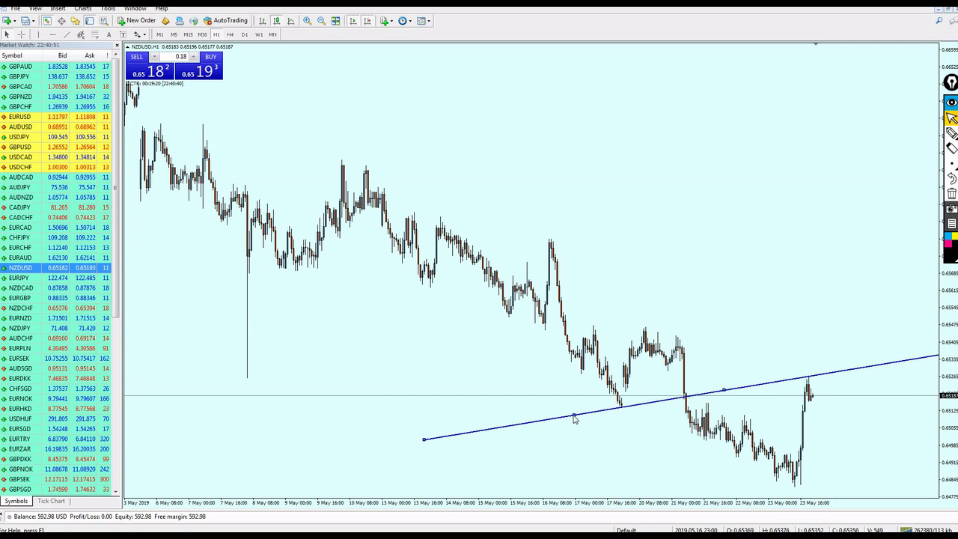
- Shift the trendline down-right, sketch then erase an upward path, and zoom in
drag(574, 418, 723, 447)
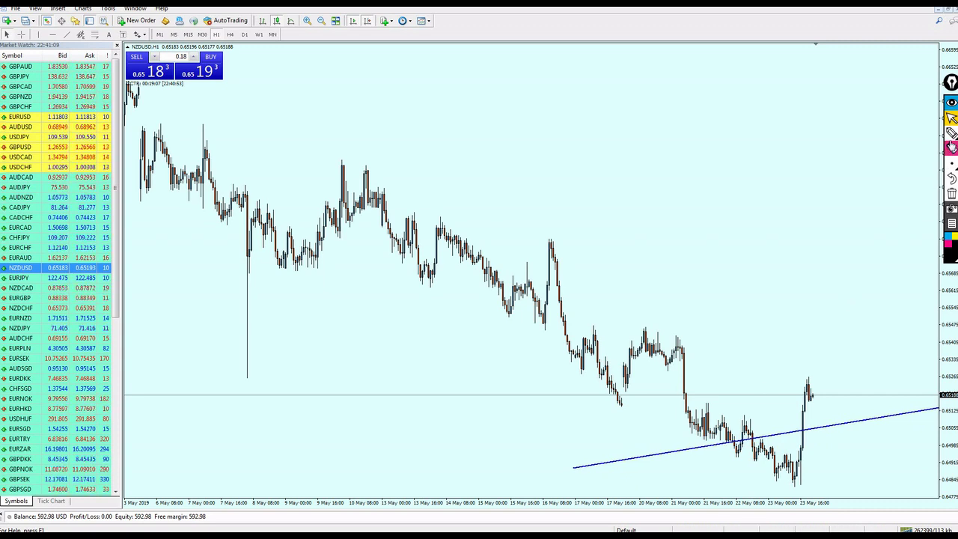
click(951, 133)
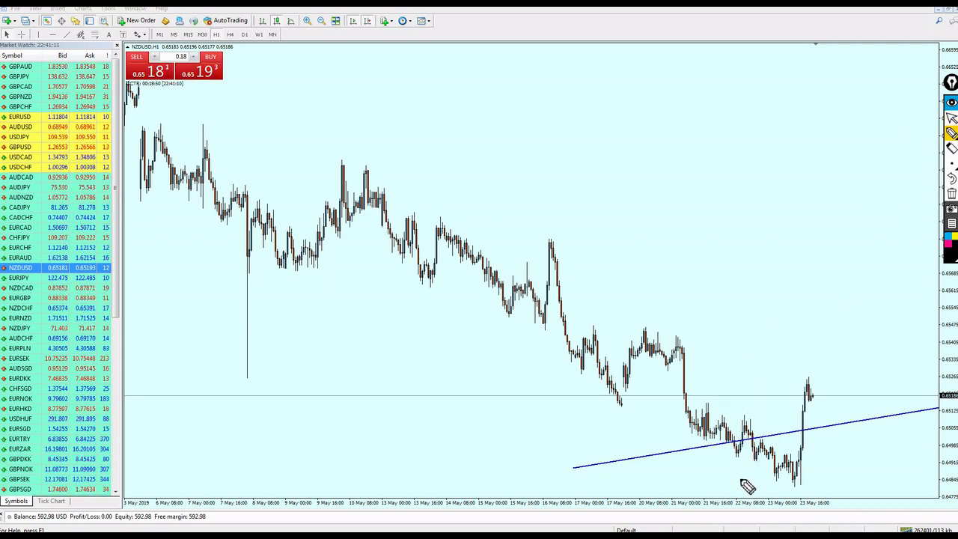
drag(750, 458, 746, 446)
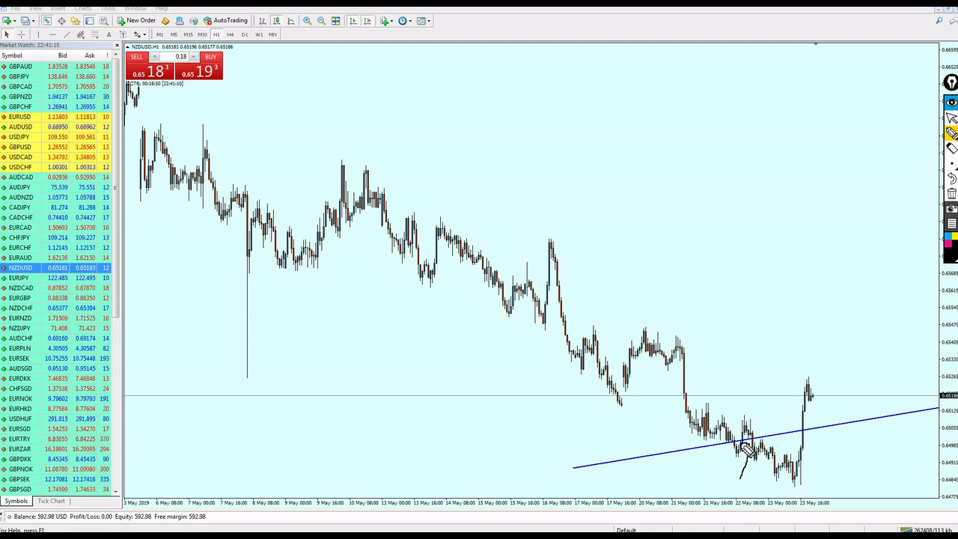
click(952, 193)
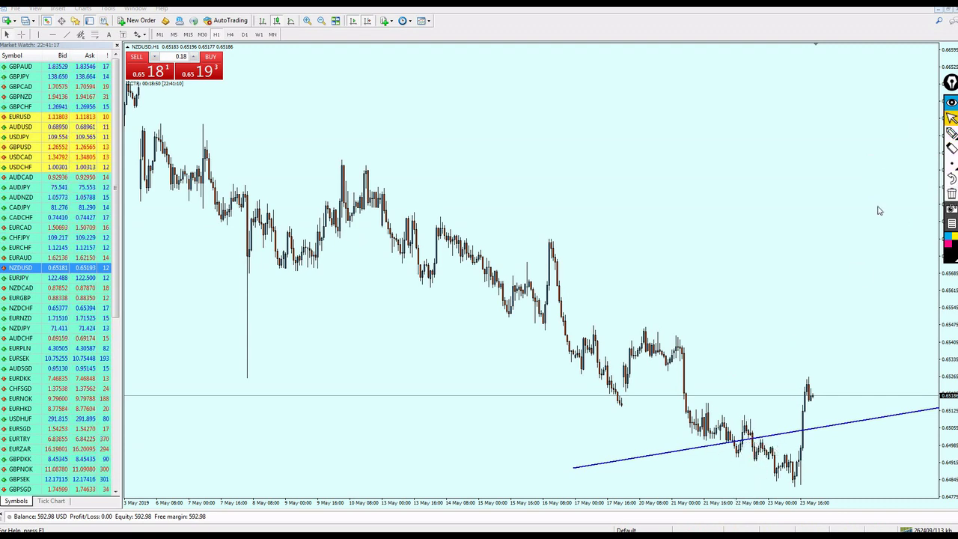
key(plus)
key(plus)
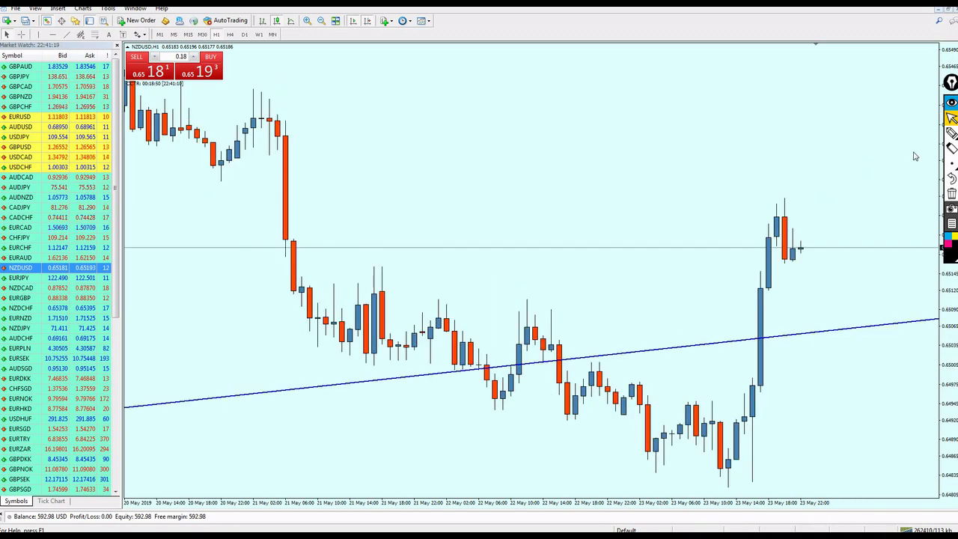
click(952, 133)
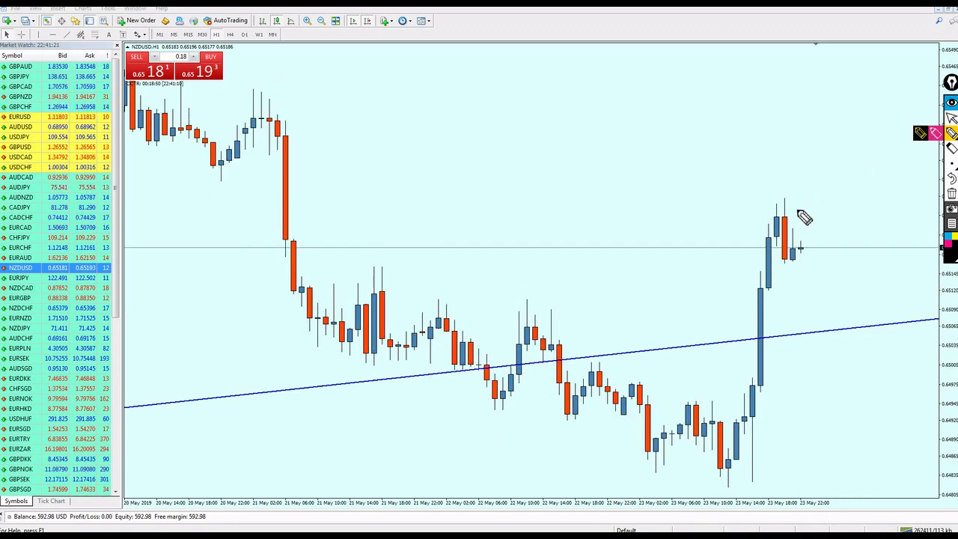
drag(521, 415, 542, 369)
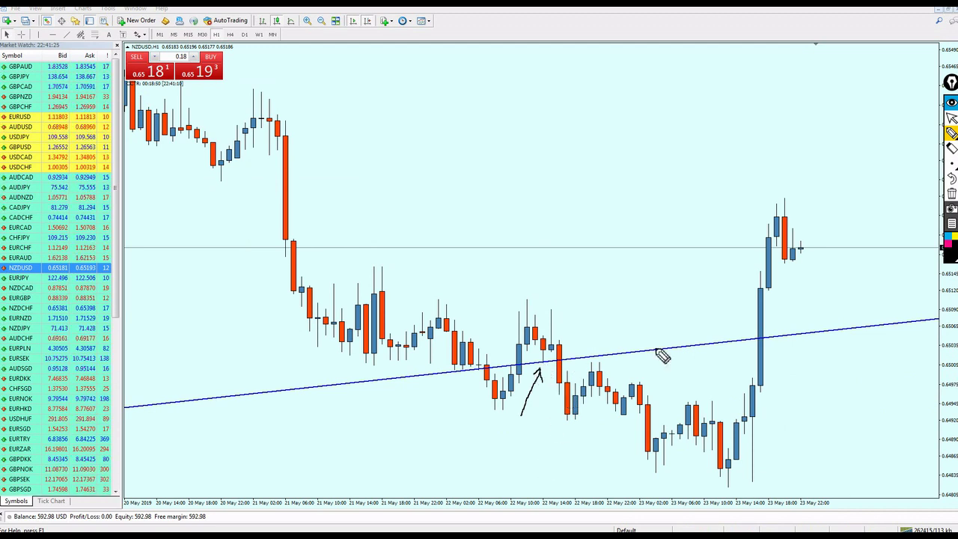
mouse_move(567, 367)
mouse_down()
mouse_move(637, 336)
mouse_move(752, 334)
mouse_up()
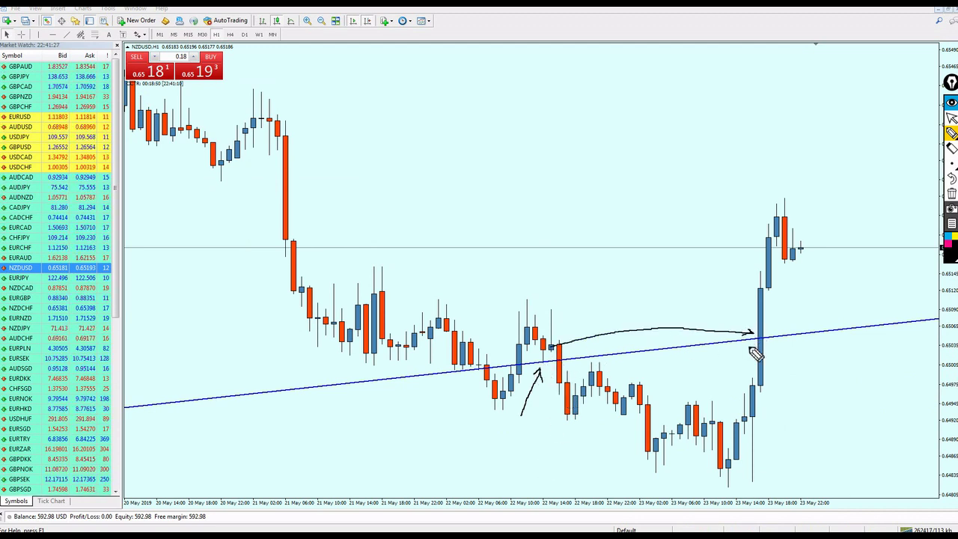
mouse_move(758, 402)
mouse_down()
mouse_move(762, 272)
mouse_move(756, 404)
mouse_up()
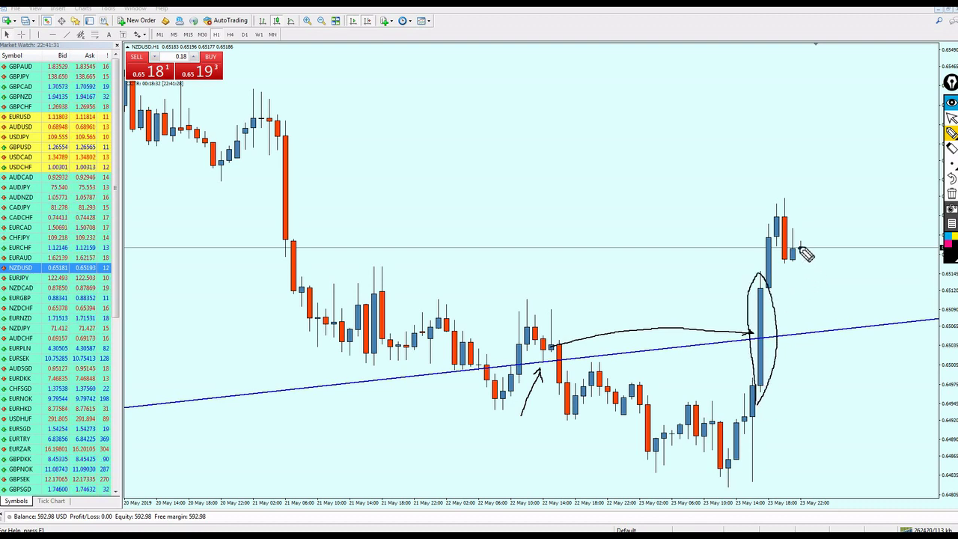
drag(800, 248, 843, 332)
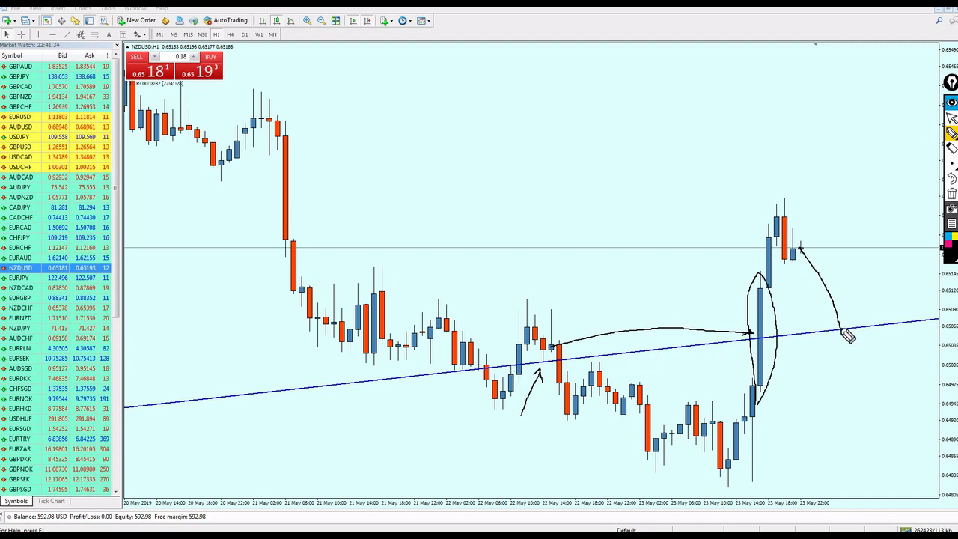
drag(843, 332, 856, 289)
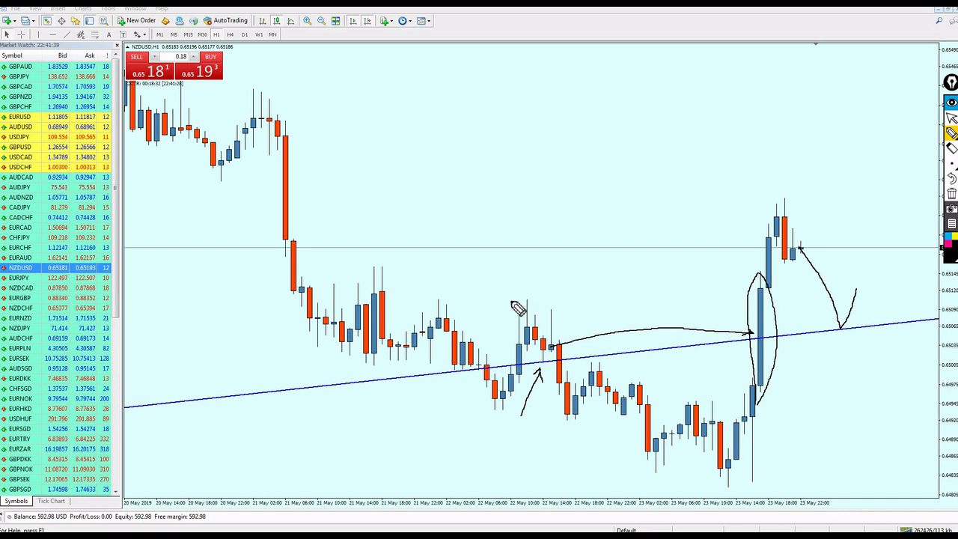
drag(515, 300, 875, 300)
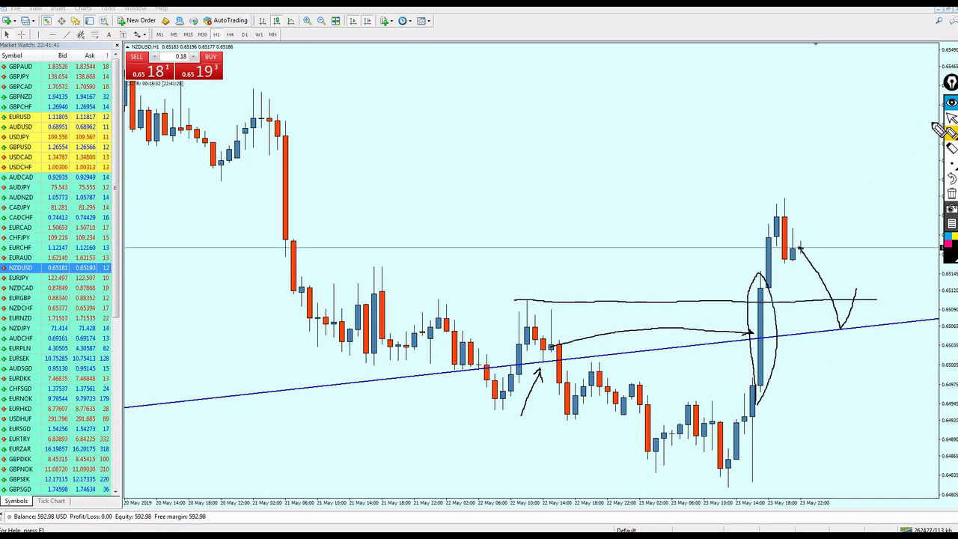
click(951, 194)
middle_click(841, 329)
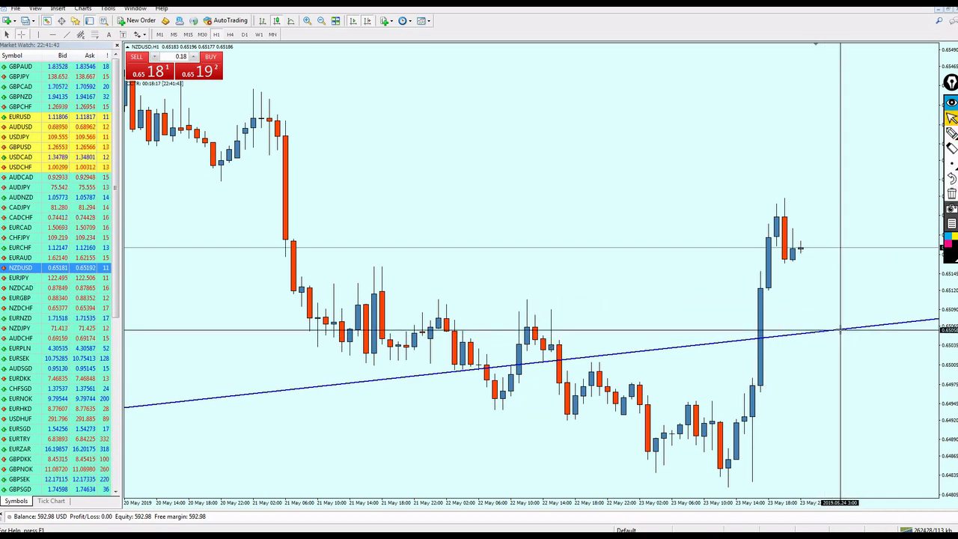
- Delete the blue trendline from the NZDUSD chart and zoom out to show more candles
drag(841, 330, 852, 300)
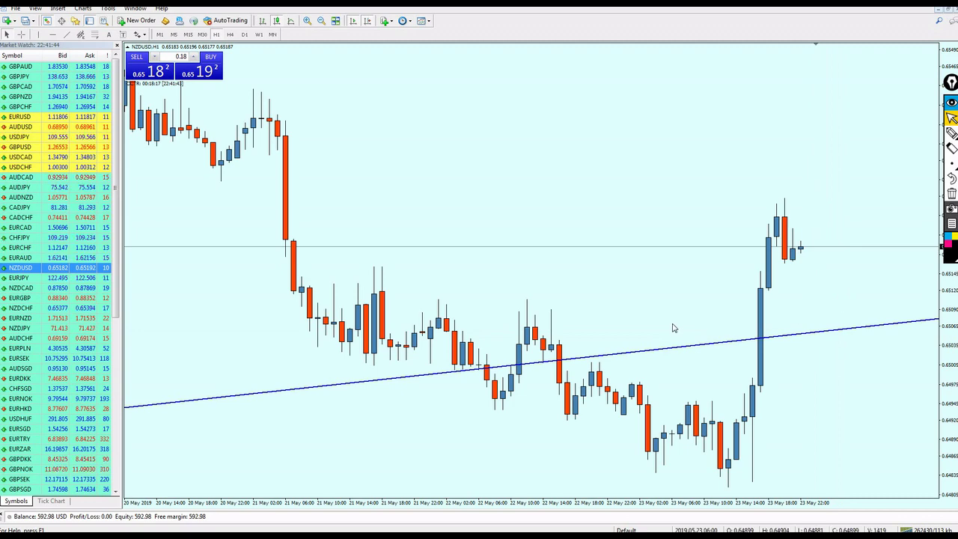
double_click(656, 354)
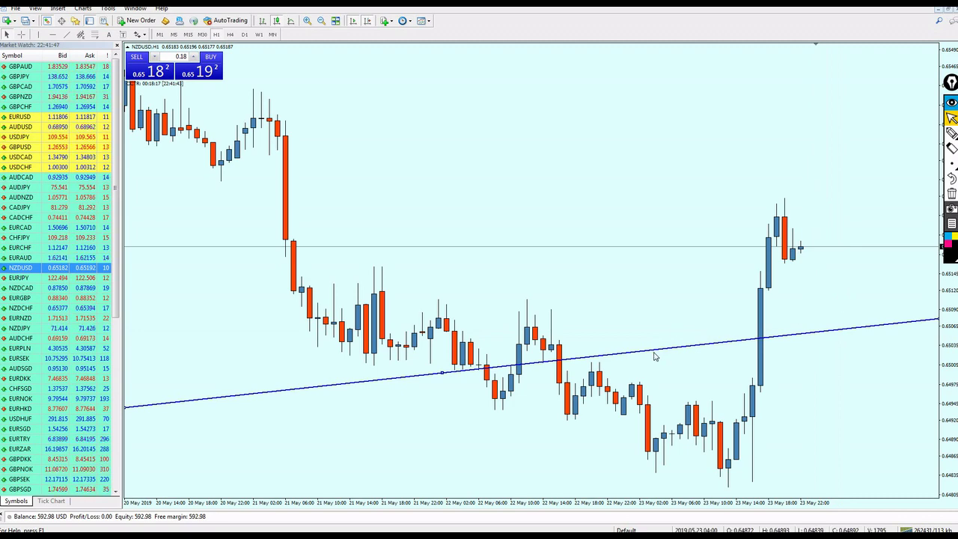
key(Delete)
key(minus)
key(minus)
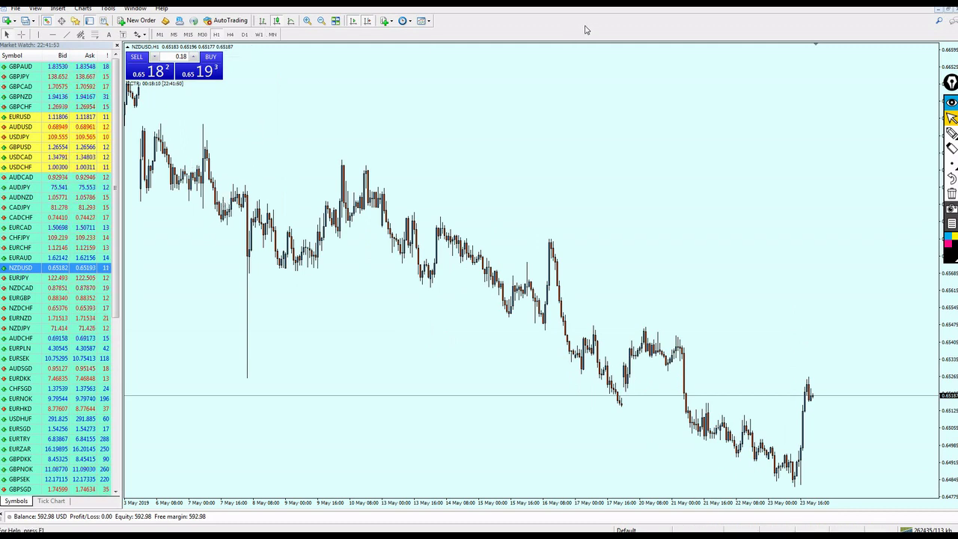
- Cycle the chart through EURJPY, NZDCAD, EURGBP and NZDCHF, ending on EURNZD H1
drag(22, 278, 317, 289)
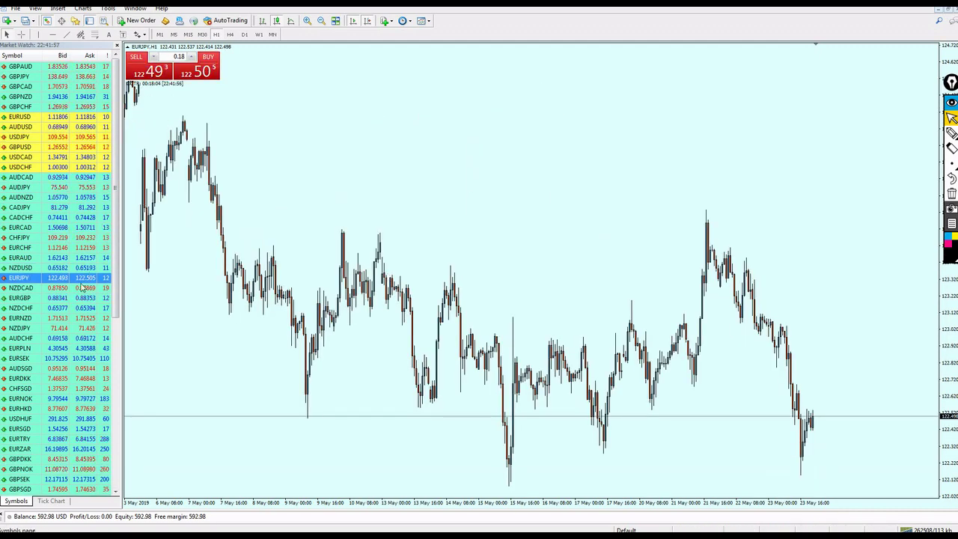
drag(82, 287, 374, 217)
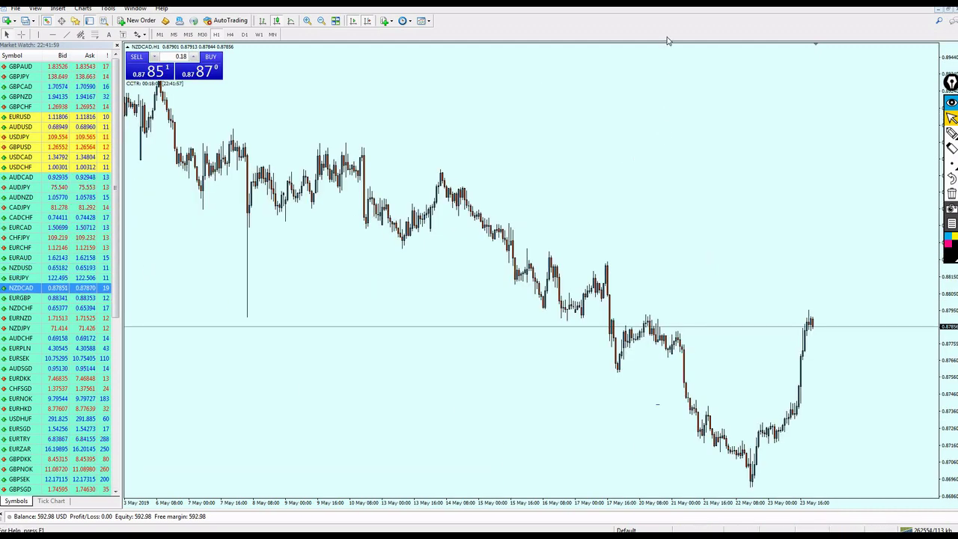
drag(90, 298, 384, 267)
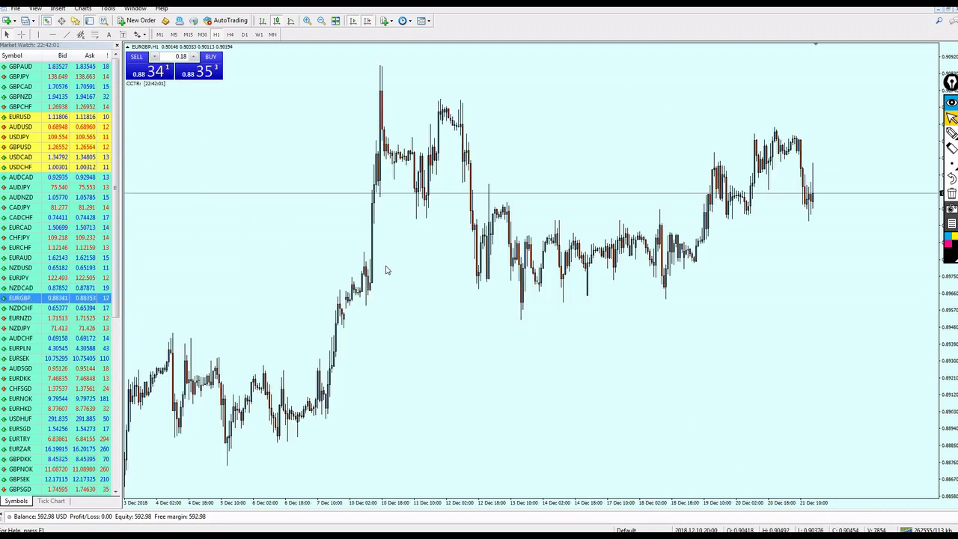
drag(83, 307, 220, 289)
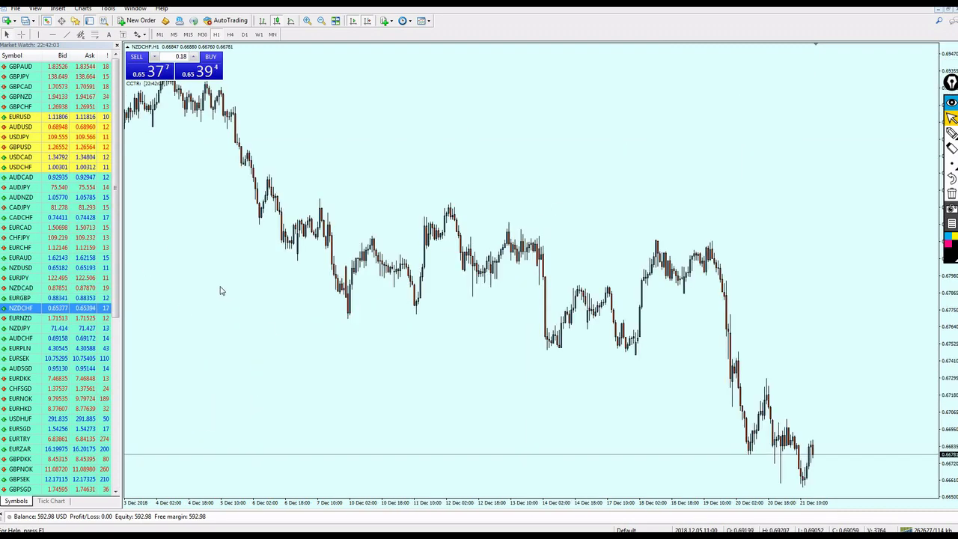
drag(83, 318, 285, 292)
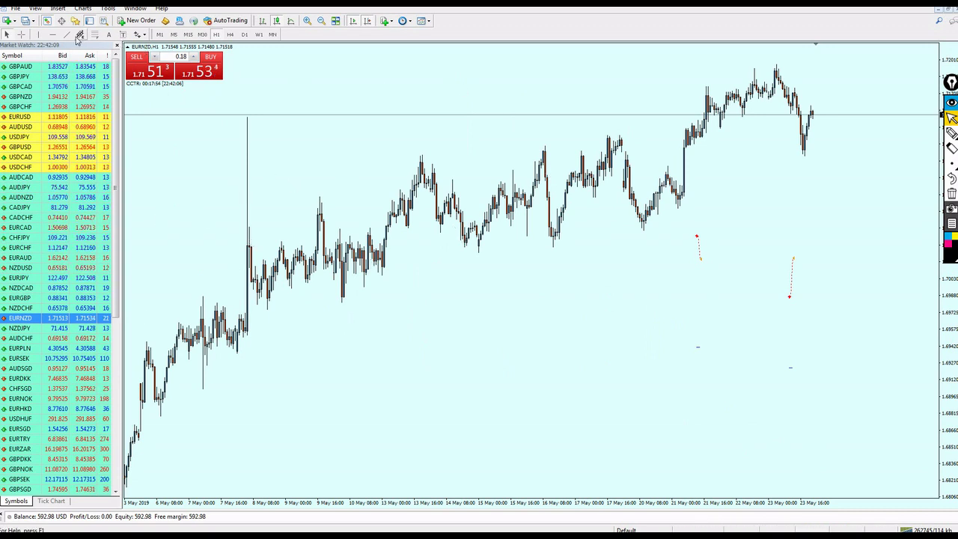
click(75, 35)
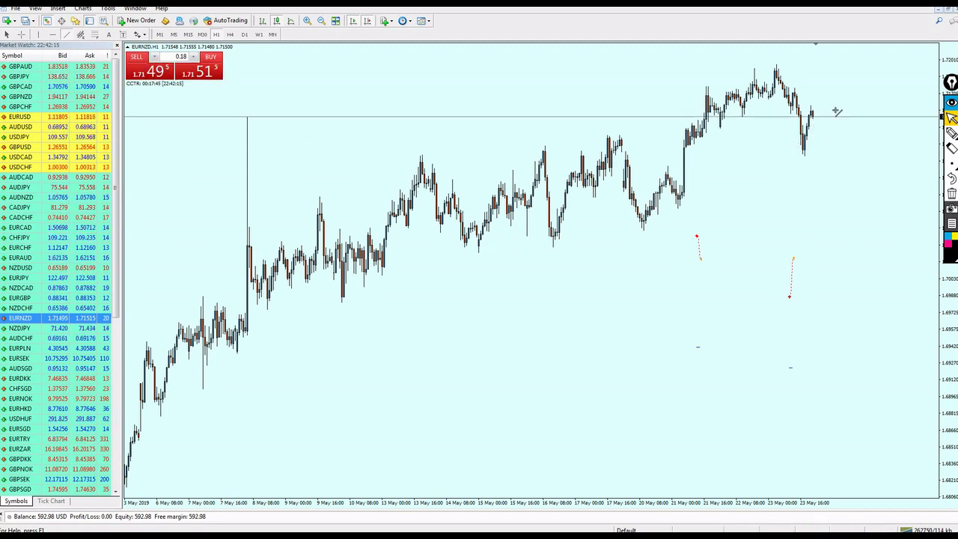
key(minus)
key(minus)
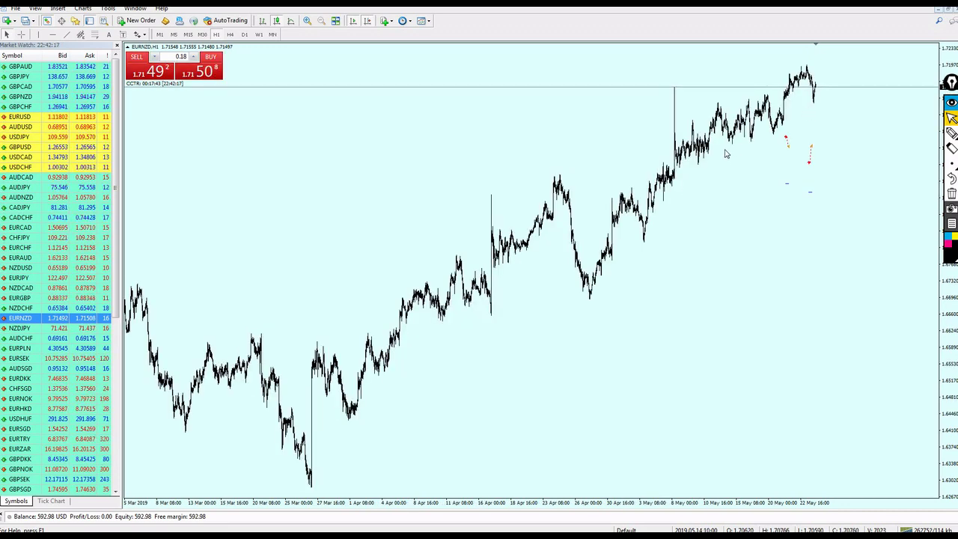
key(plus)
key(plus)
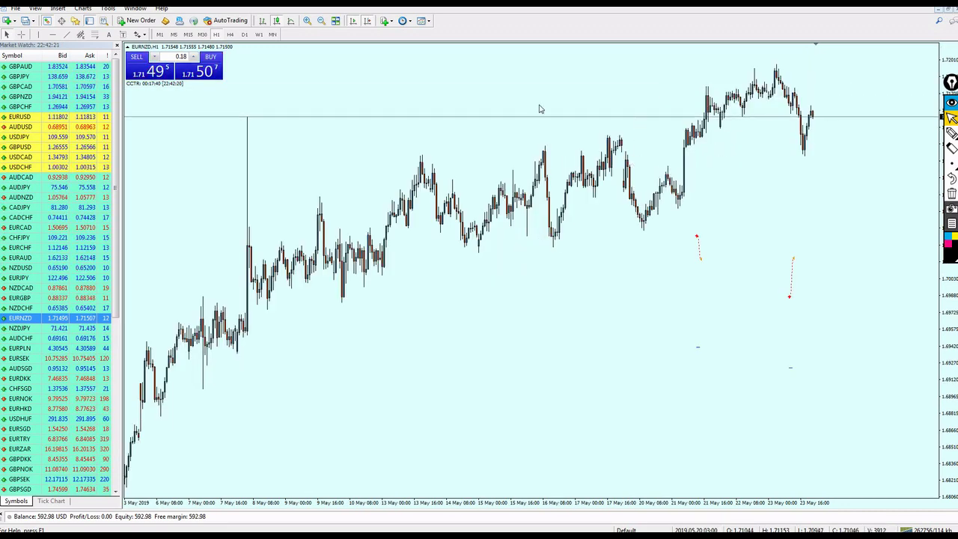
click(245, 35)
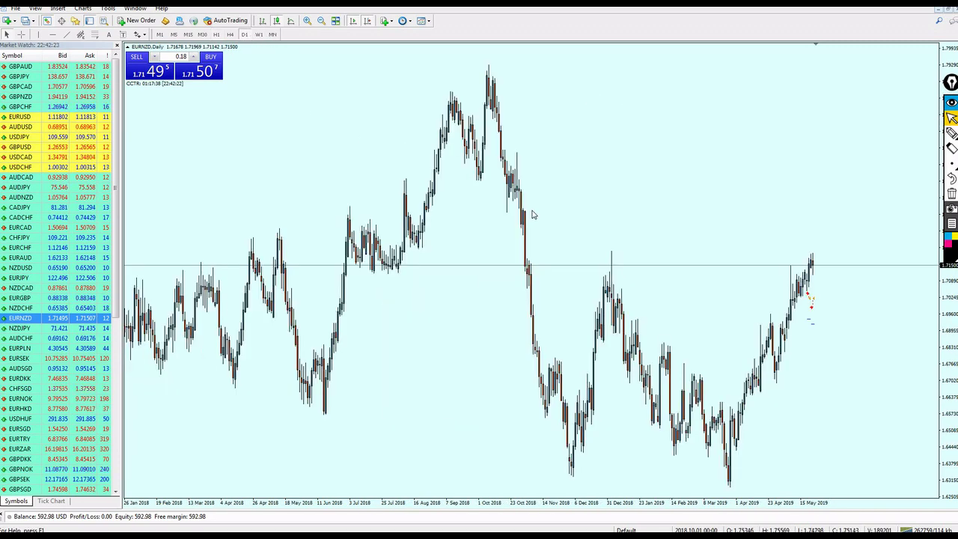
click(230, 36)
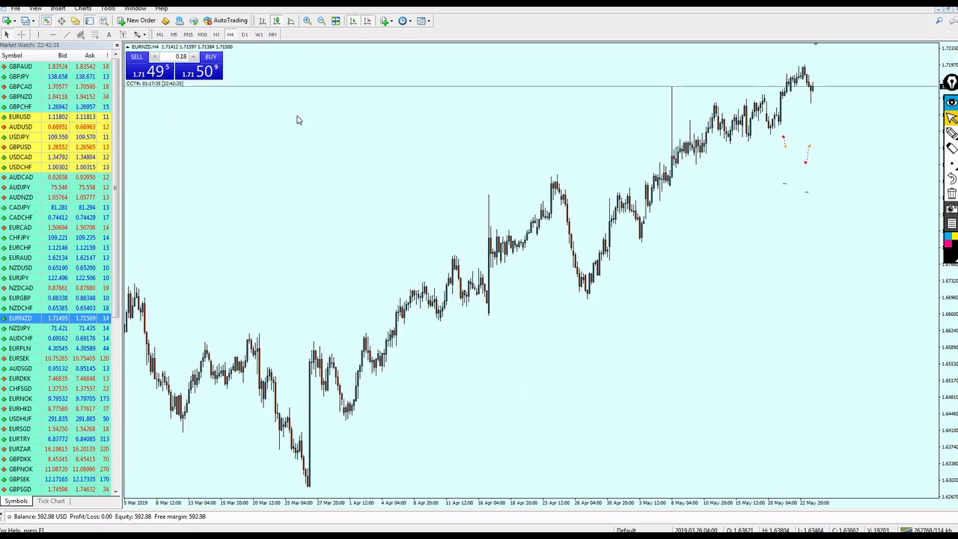
click(217, 35)
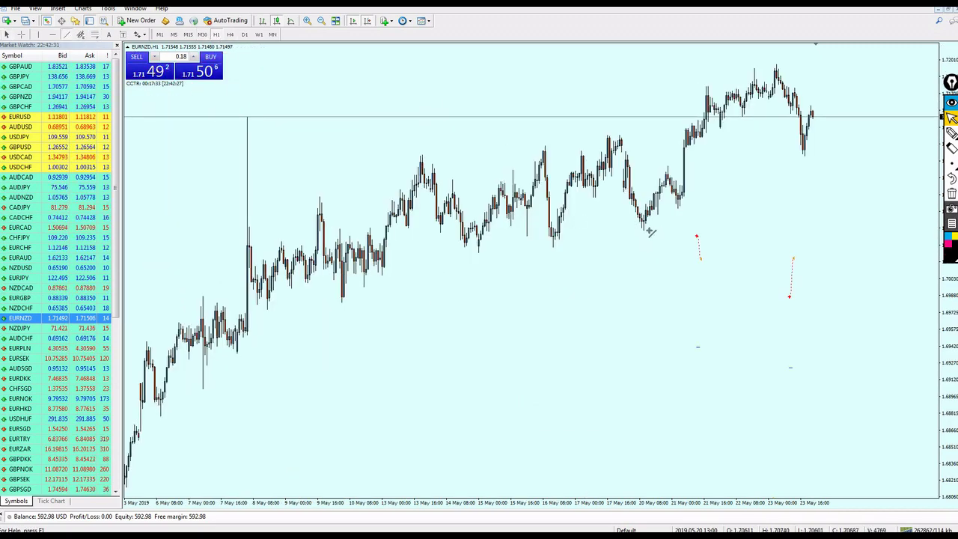
- Draw a rising trendline from the May low and reposition it across the recent candles
drag(644, 228, 804, 153)
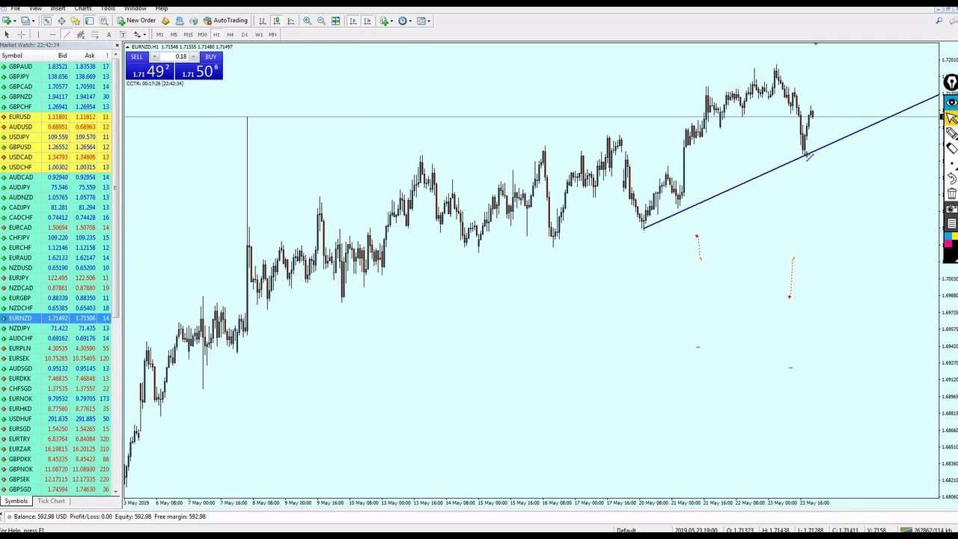
double_click(726, 193)
drag(726, 193, 706, 154)
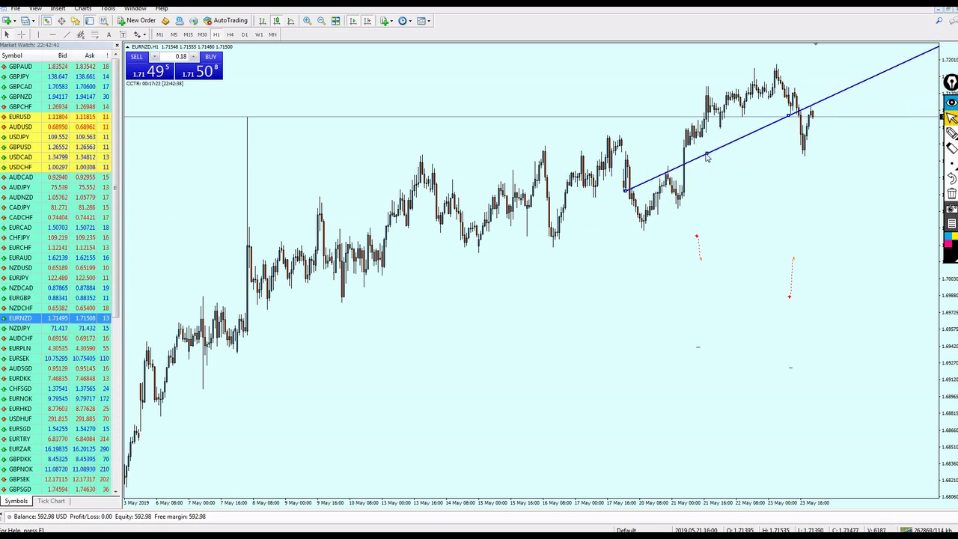
click(695, 160)
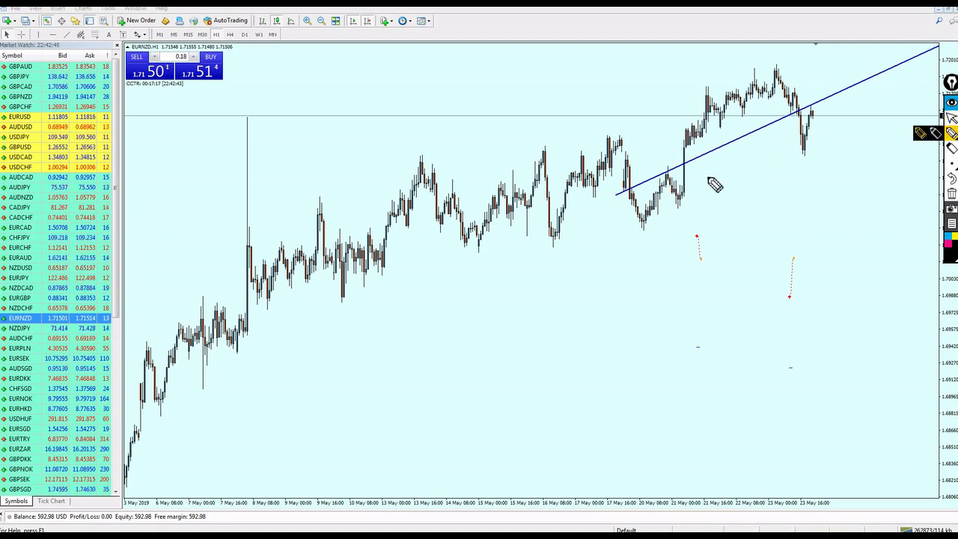
- Sketch freehand marks around the break, erase them, then draw a downward arrow to the trendline
drag(643, 230, 653, 220)
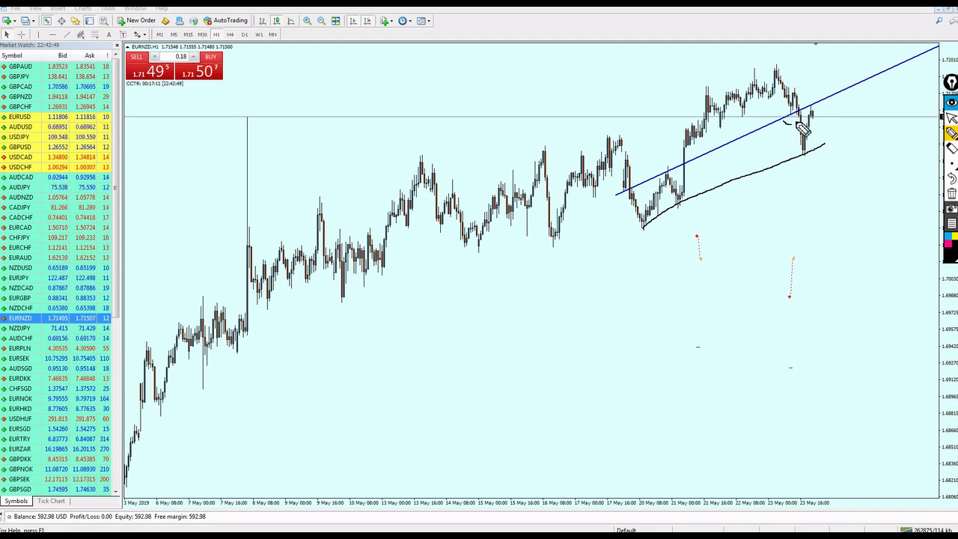
drag(789, 118, 792, 120)
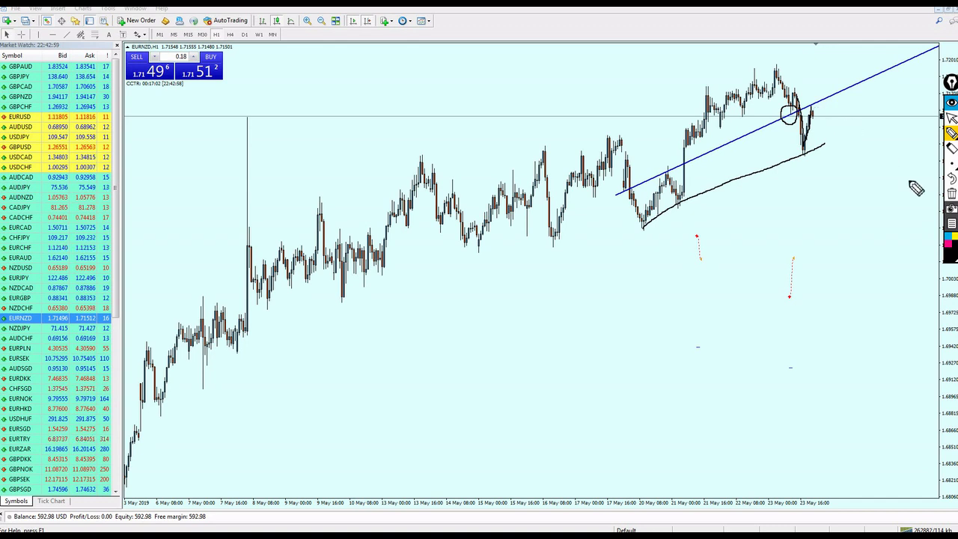
key(ctrl+shift+c)
drag(820, 73, 820, 104)
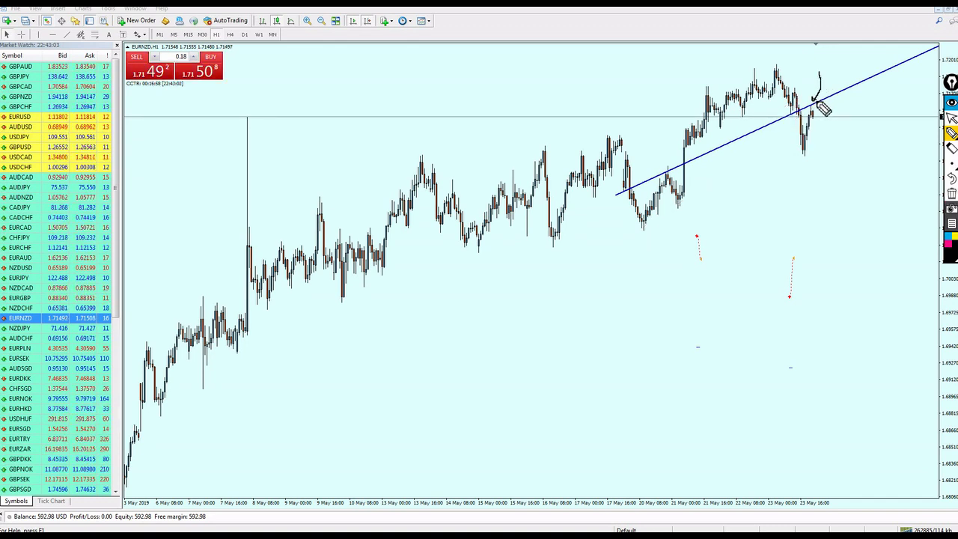
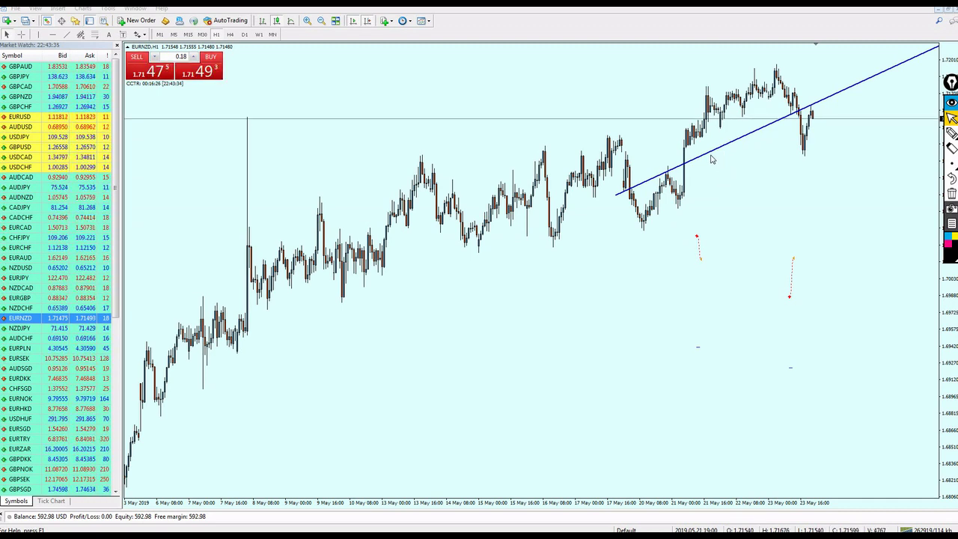
- Drag the trendline down onto the 20–23 May lows, then circle its starting low and clear it
drag(711, 156, 719, 199)
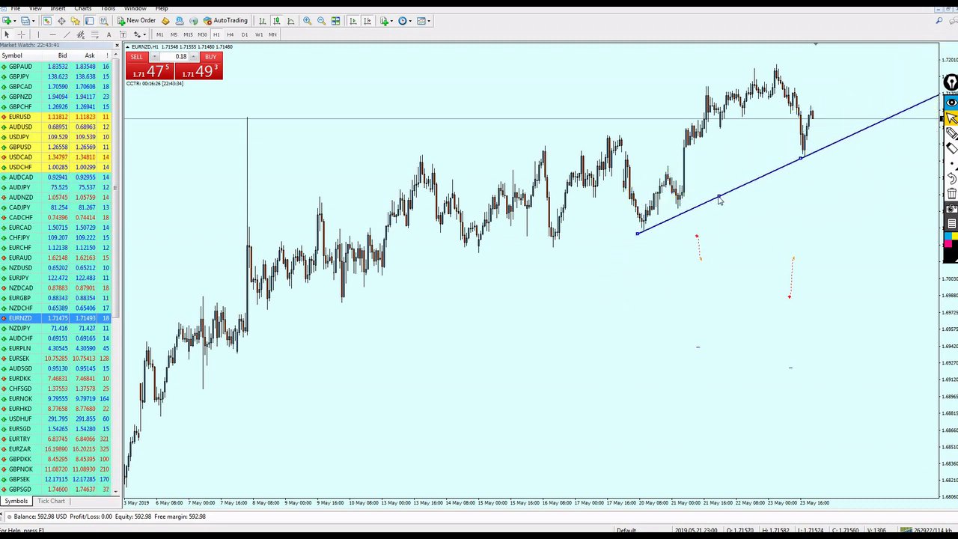
click(952, 134)
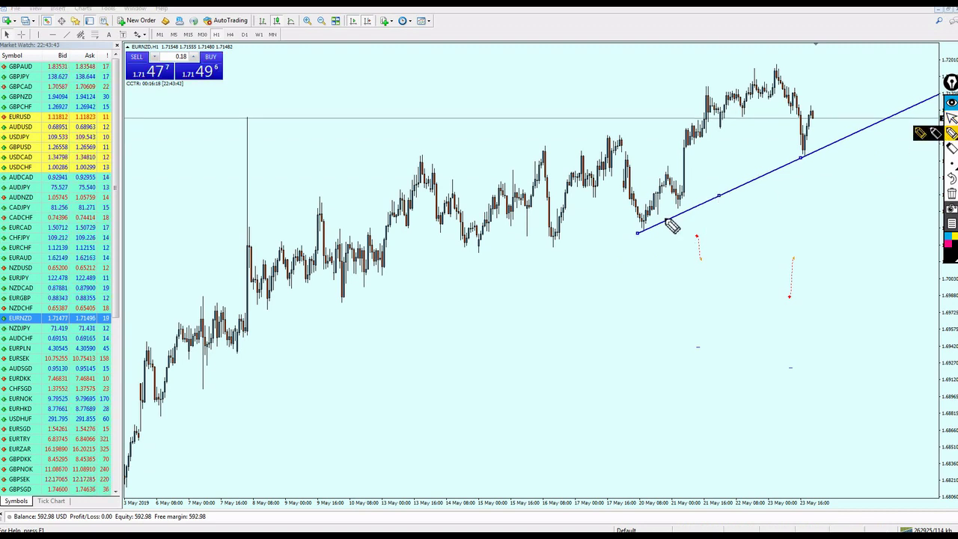
mouse_move(654, 216)
mouse_down()
mouse_move(632, 244)
mouse_move(642, 217)
mouse_up()
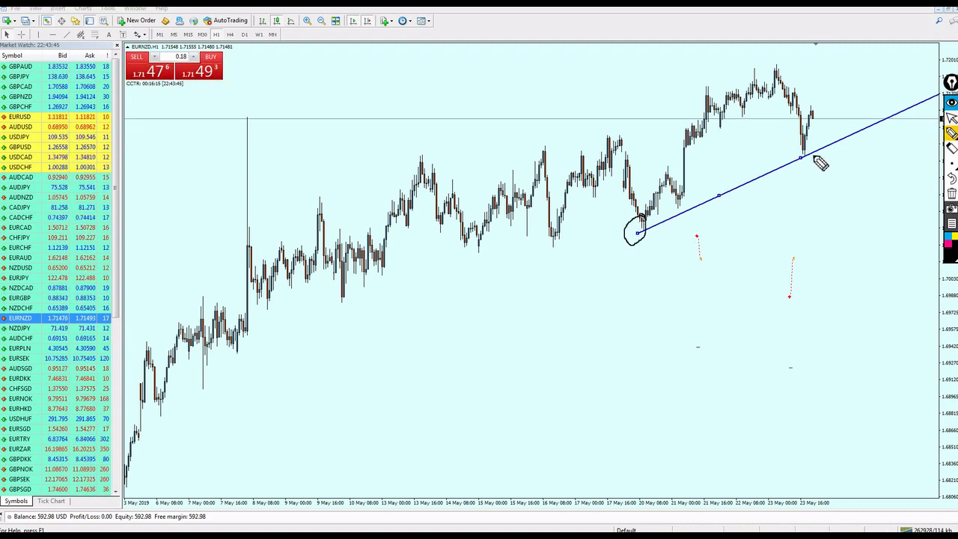
click(951, 118)
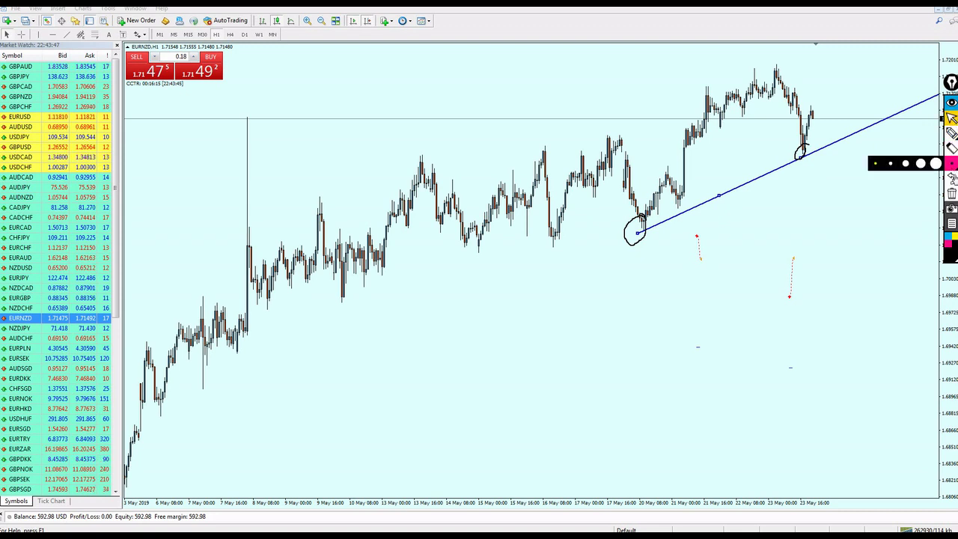
click(951, 193)
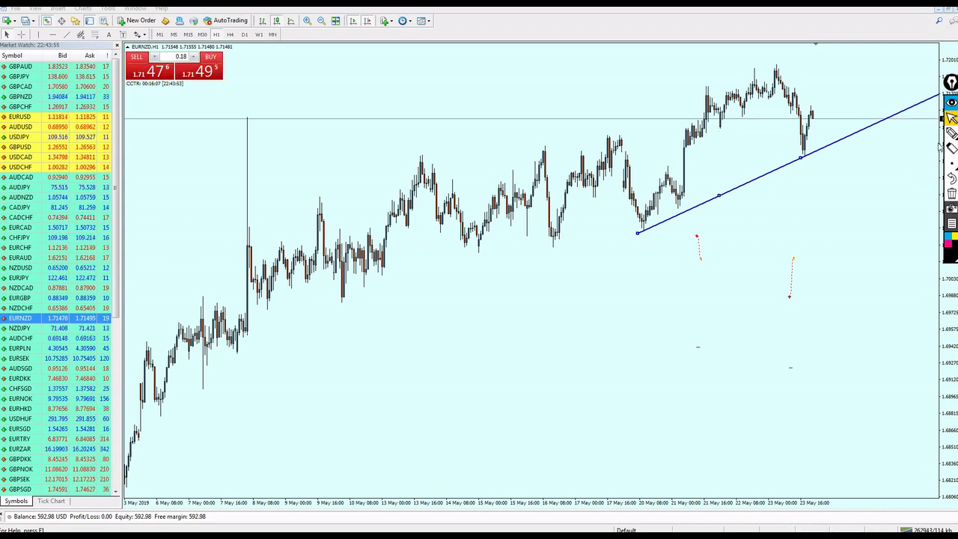
mouse_move(949, 133)
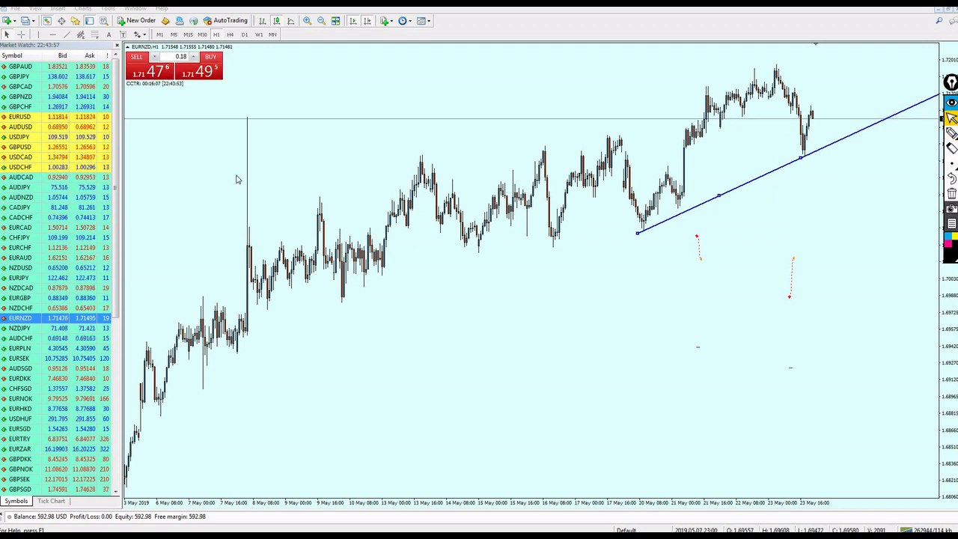
- Draw a new trendline upward from the 8 May low and delete the upper trendline
click(67, 35)
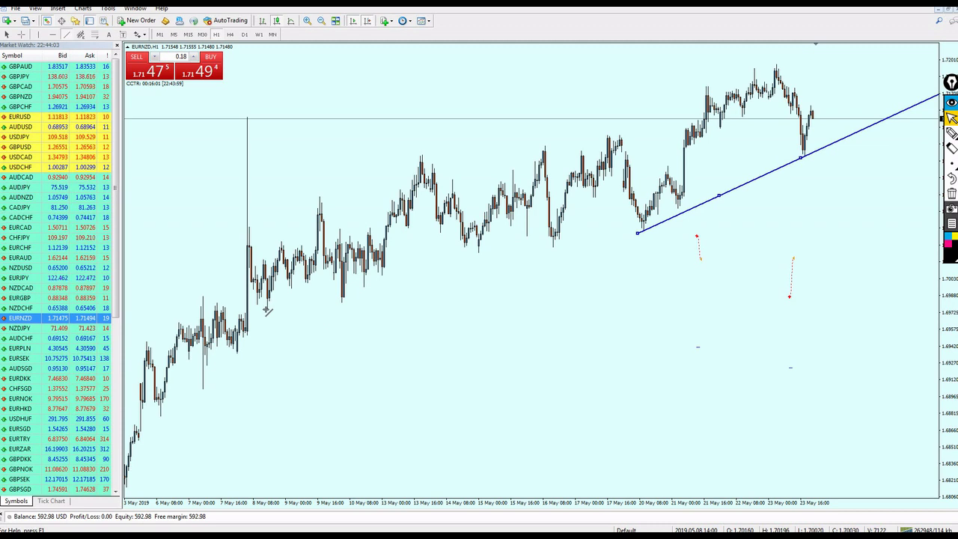
mouse_move(267, 310)
mouse_down()
mouse_move(432, 307)
mouse_move(602, 237)
mouse_up()
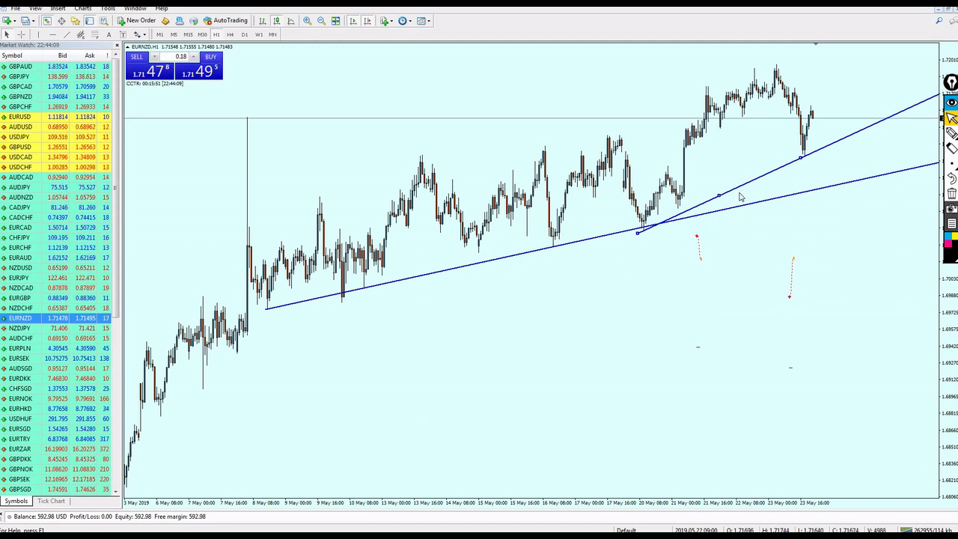
key(Delete)
- Ring the lows with a freehand ellipse, clear it, and move the trendline onto the 17–23 May highs
click(949, 133)
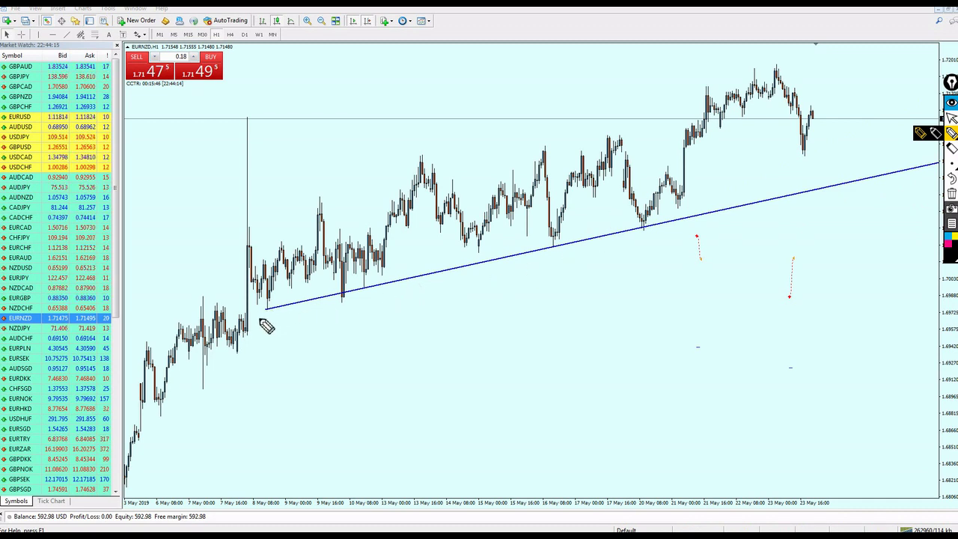
mouse_move(268, 318)
mouse_down()
mouse_move(717, 211)
mouse_move(225, 303)
mouse_move(270, 317)
mouse_up()
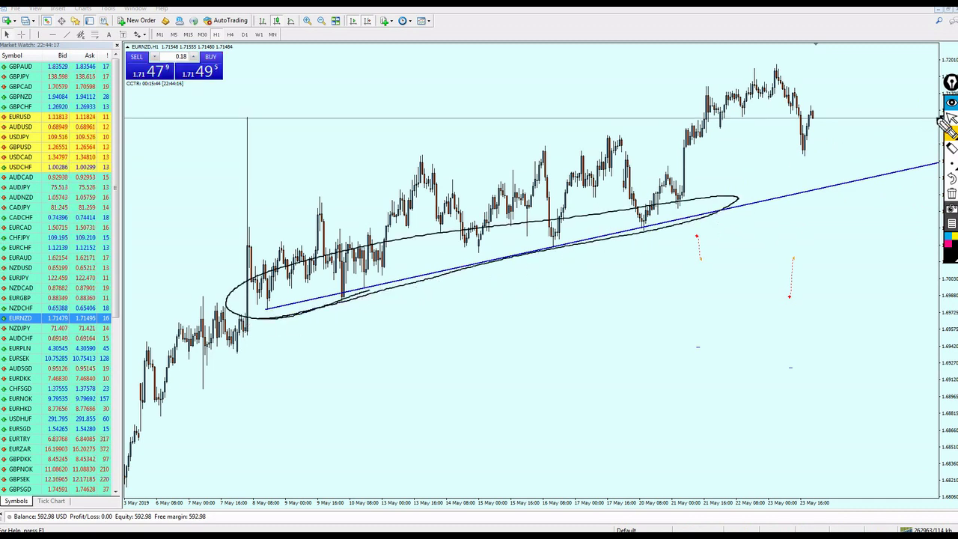
click(951, 194)
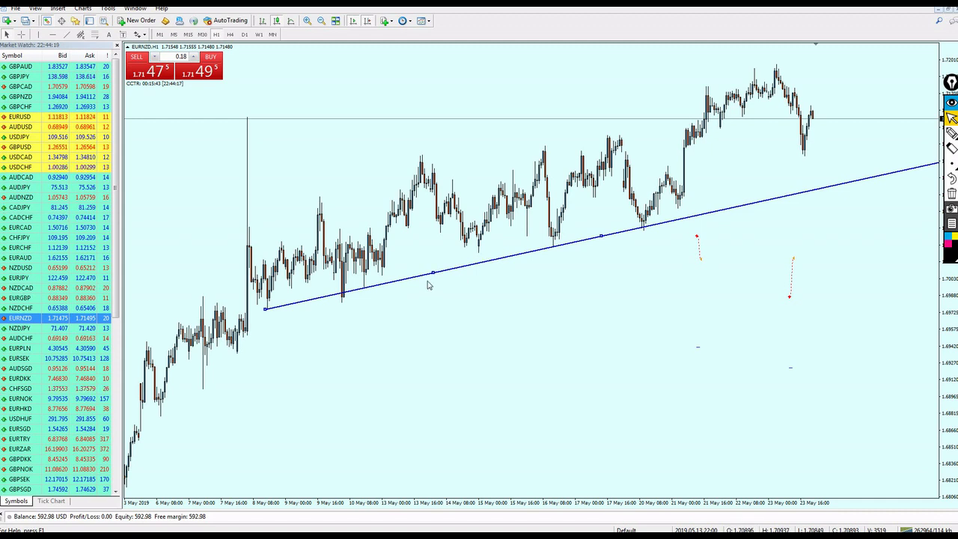
drag(434, 274, 779, 120)
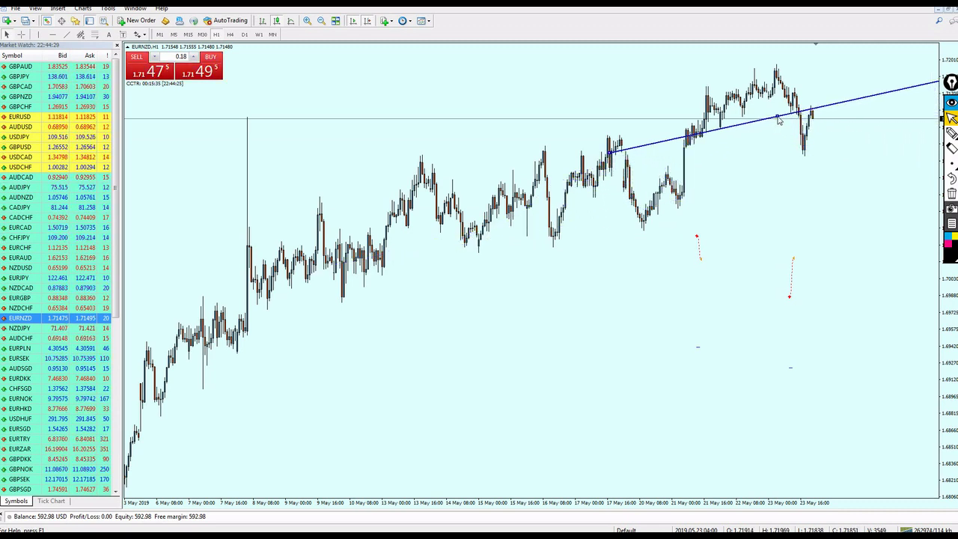
- Circle where price crosses the trendline, clear the pencil marks, and remove the upper trendline
click(950, 133)
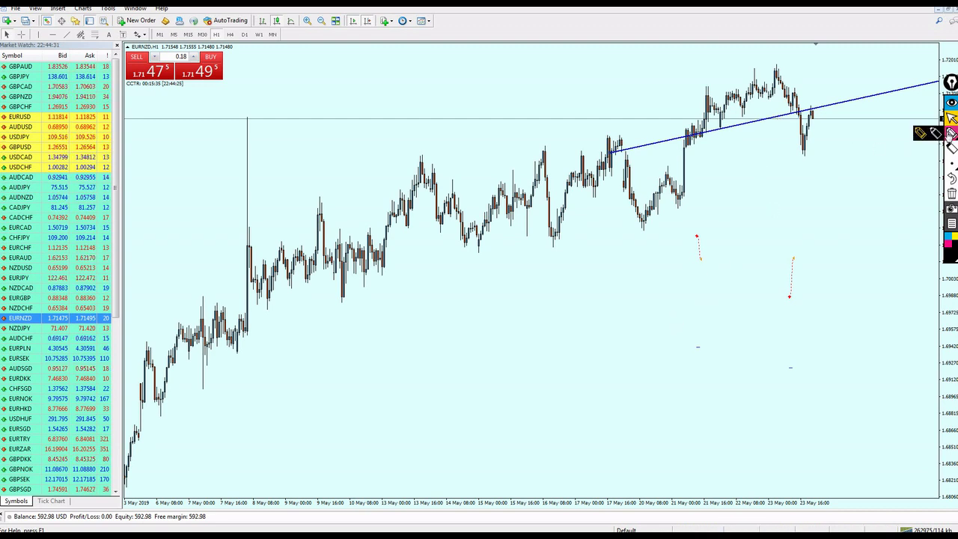
mouse_move(800, 117)
mouse_down()
mouse_move(811, 93)
mouse_move(815, 104)
mouse_up()
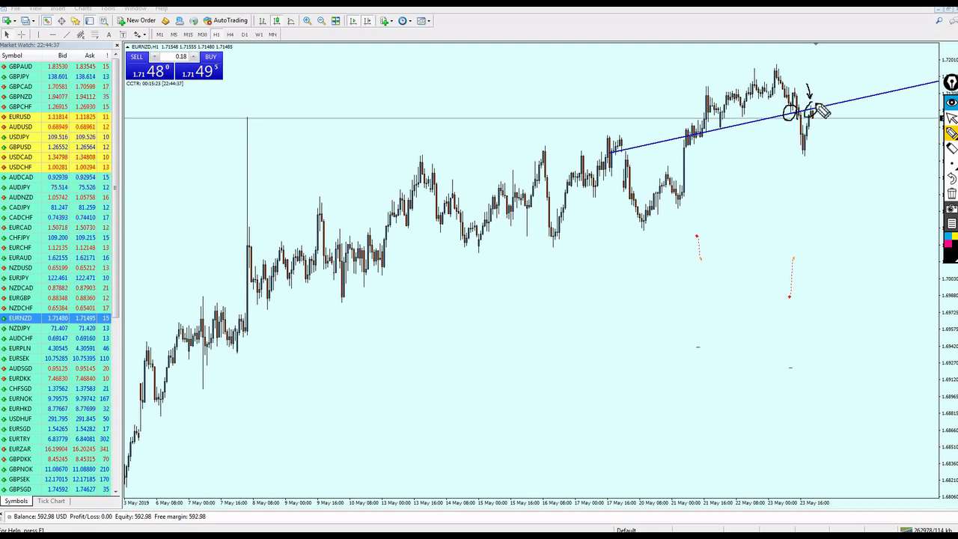
click(951, 194)
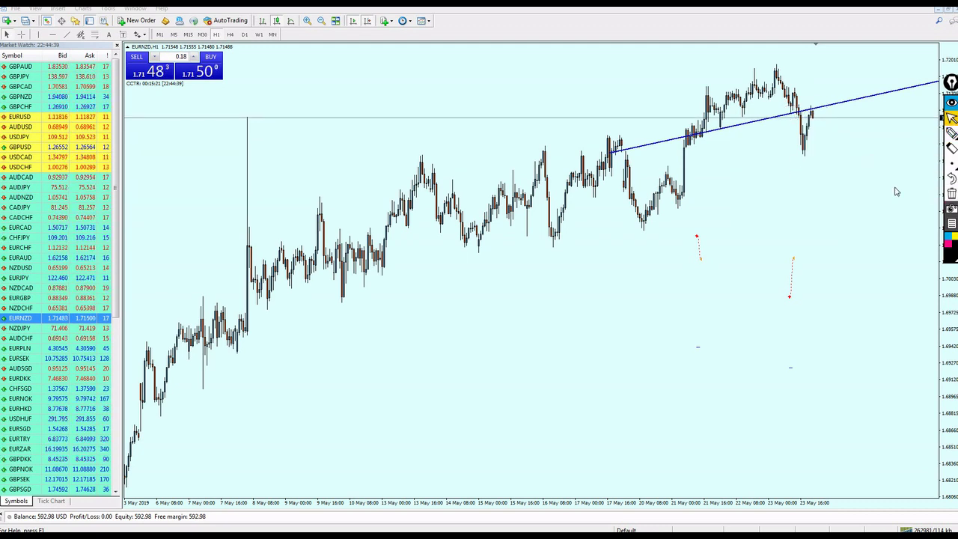
click(702, 137)
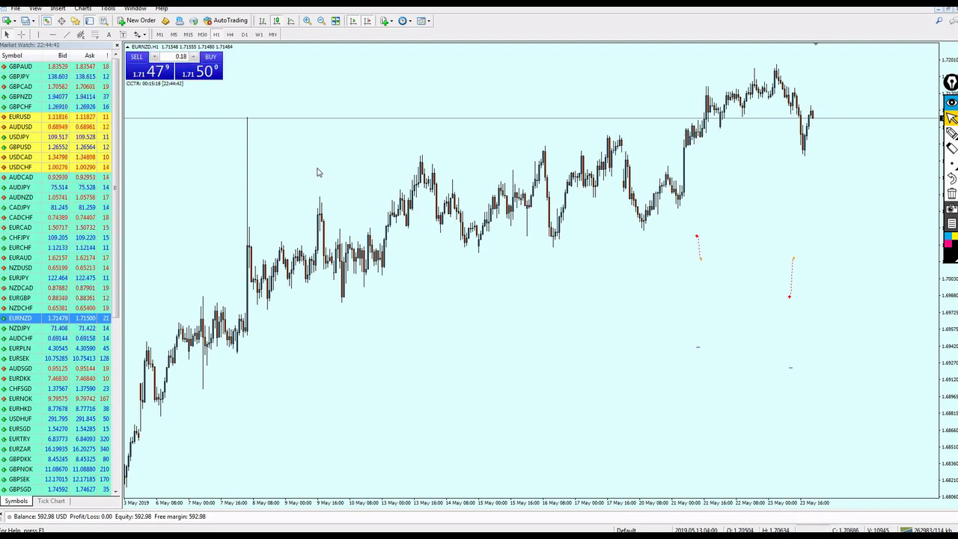
- Draw a trendline up from the 20 May low, circle its touching lows, clear them, and delete it
click(77, 37)
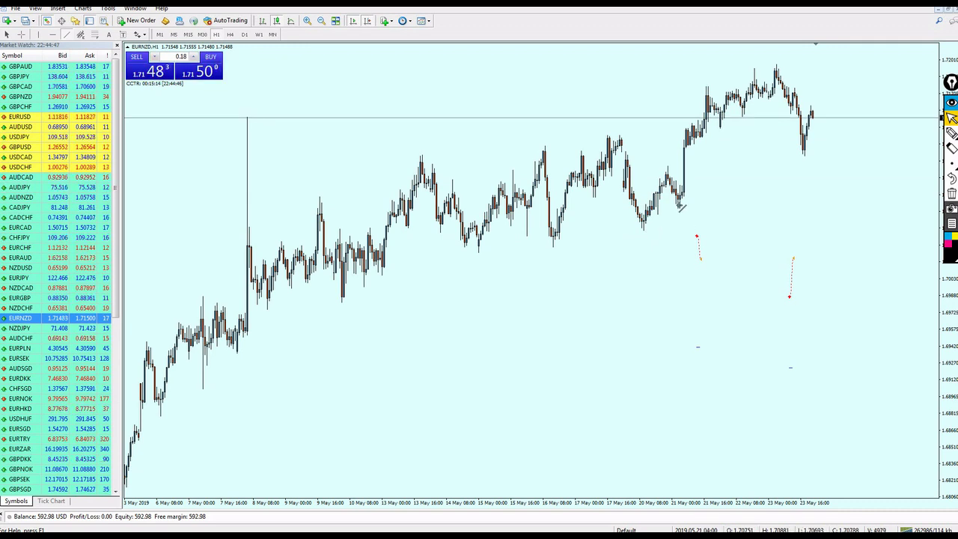
mouse_move(645, 233)
mouse_down()
mouse_move(801, 133)
mouse_move(789, 126)
mouse_move(645, 232)
mouse_move(693, 203)
mouse_up()
click(950, 133)
drag(812, 127, 814, 101)
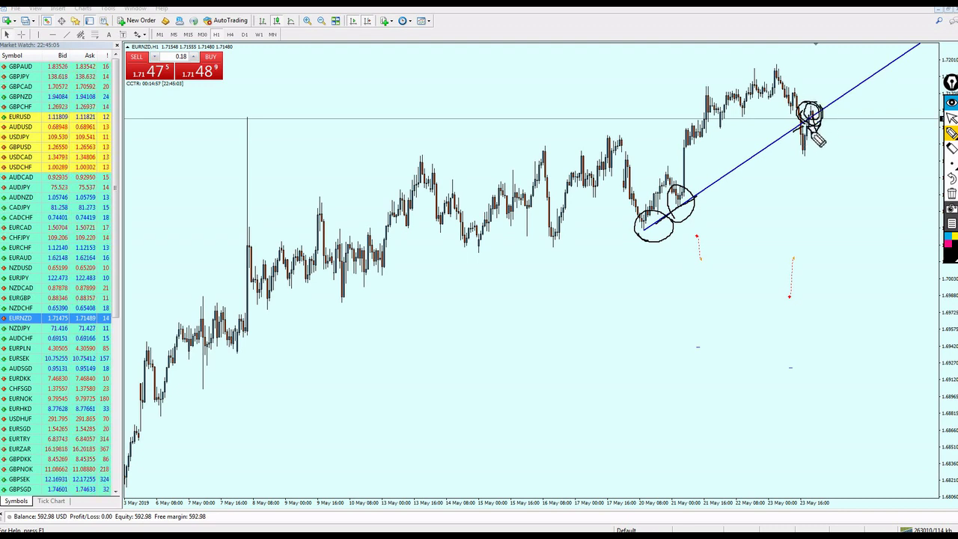
click(952, 117)
click(951, 193)
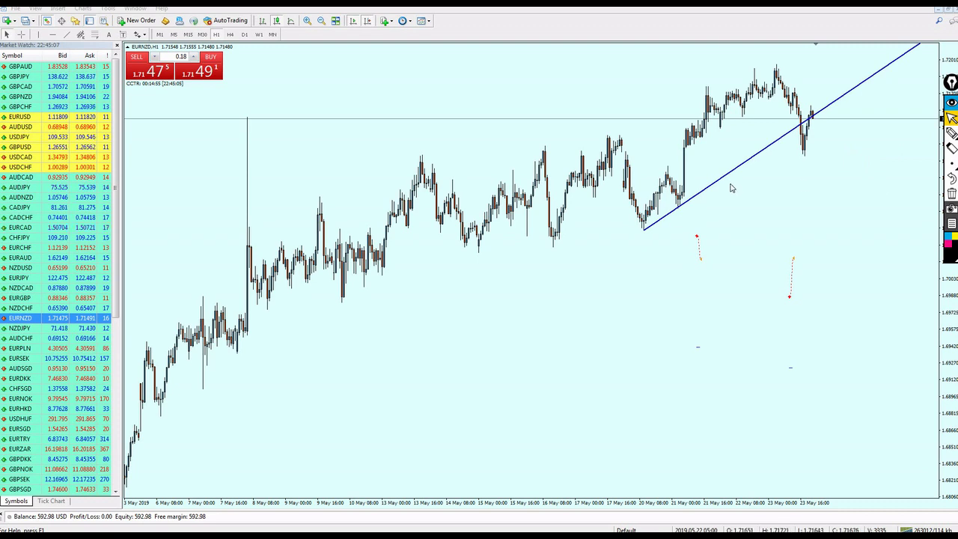
key(Delete)
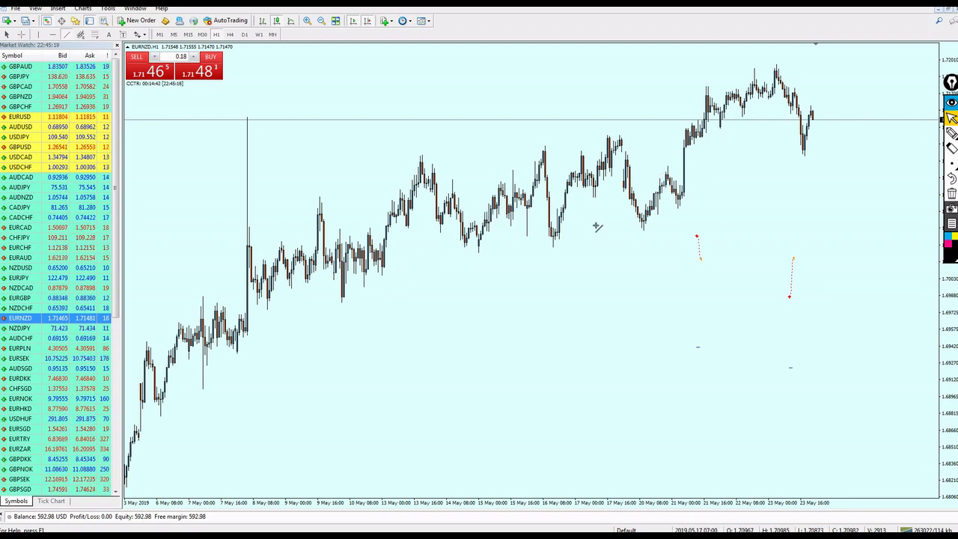
- Draw a trendline from 17 May through the 23 May low and circle its touch points
mouse_move(593, 196)
mouse_down()
mouse_move(612, 200)
mouse_move(631, 188)
mouse_up()
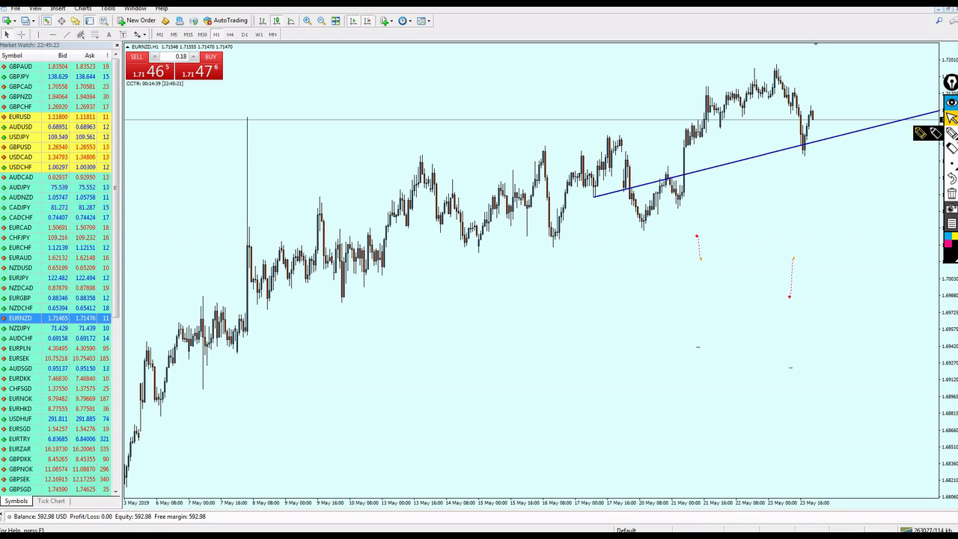
click(951, 133)
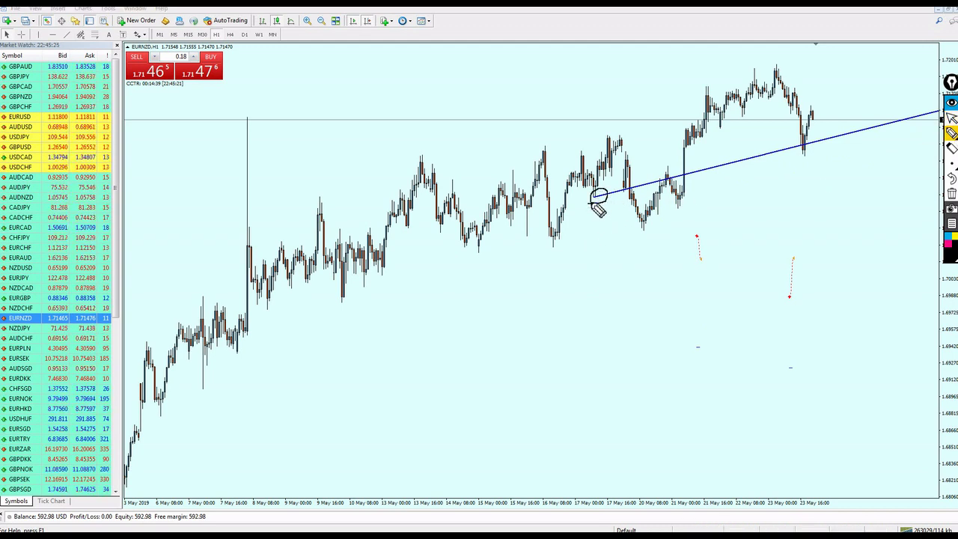
mouse_move(636, 196)
mouse_down()
mouse_move(614, 199)
mouse_move(633, 195)
mouse_up()
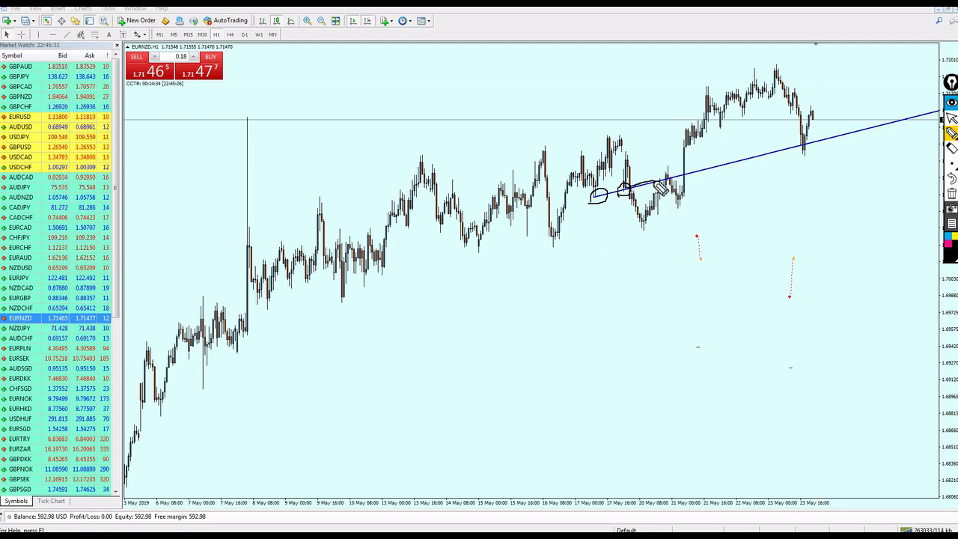
mouse_move(673, 182)
mouse_down()
mouse_move(684, 191)
mouse_move(683, 169)
mouse_move(686, 183)
mouse_move(805, 146)
mouse_up()
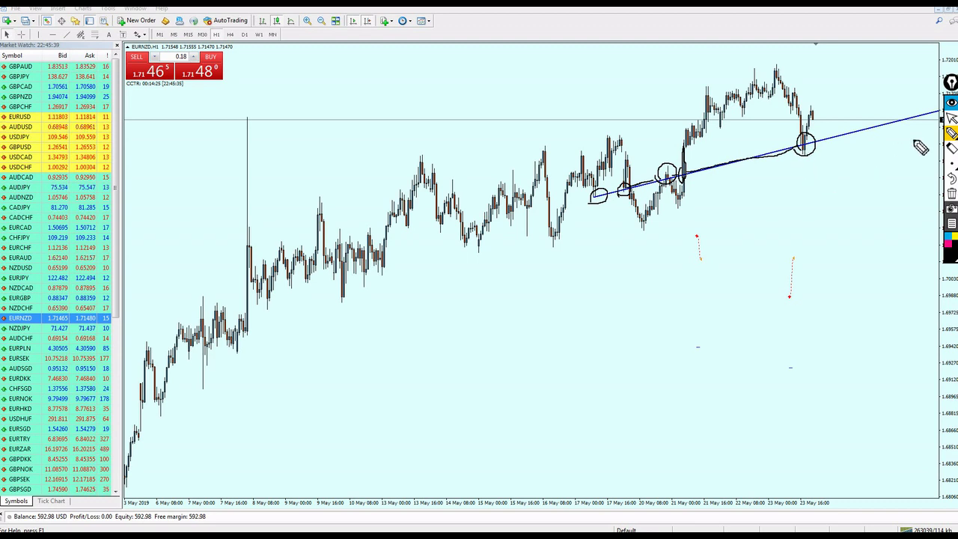
- Erase the pencil circles and shift the trendline up so it starts higher
click(951, 118)
click(951, 193)
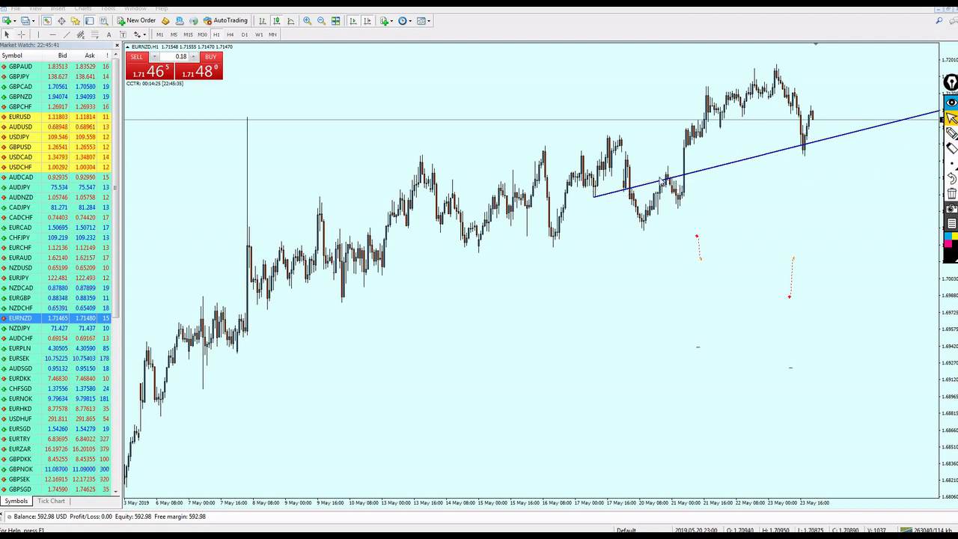
drag(612, 197, 664, 149)
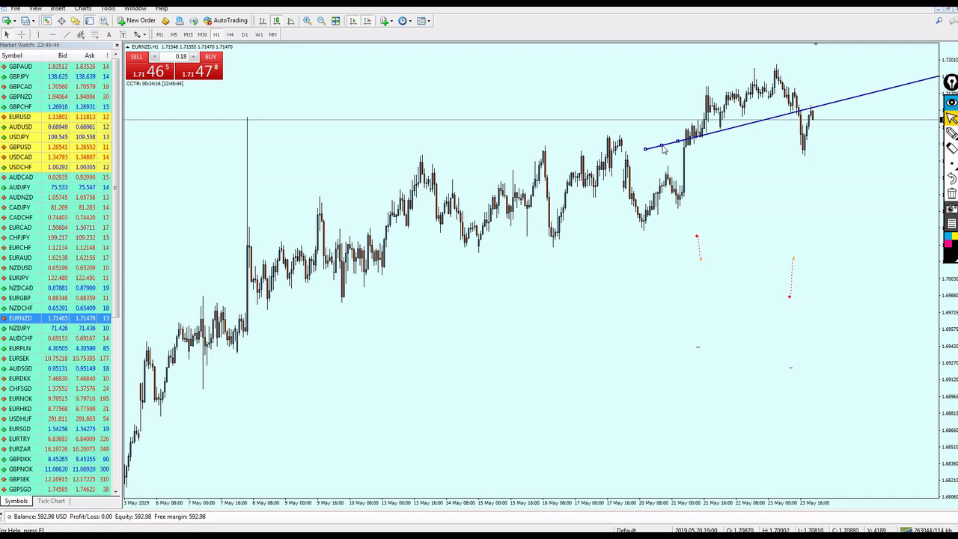
- Sketch freehand marks near the 21 May candles, clear them, and delete the blue trendline
click(951, 133)
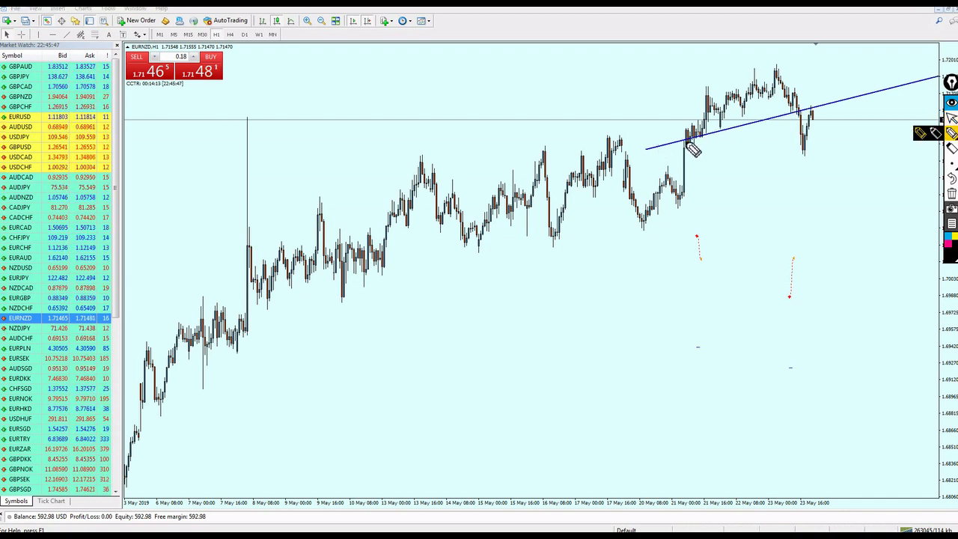
drag(670, 150, 695, 150)
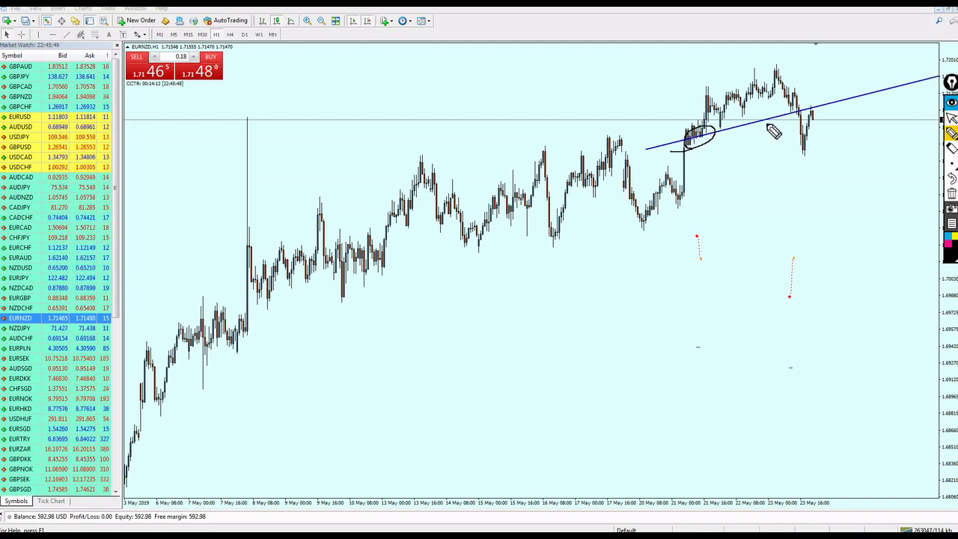
mouse_move(768, 126)
mouse_down()
mouse_move(795, 106)
mouse_move(783, 121)
mouse_up()
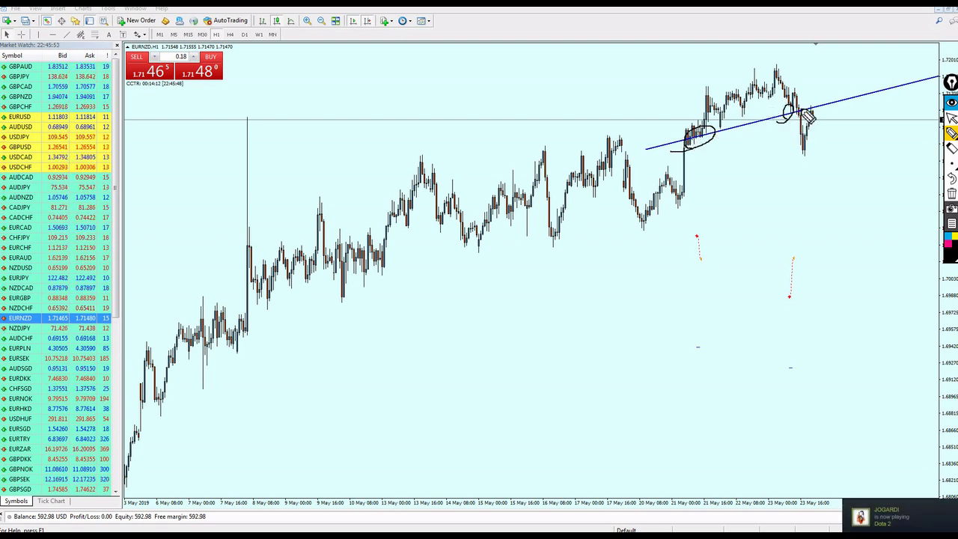
drag(811, 93, 818, 100)
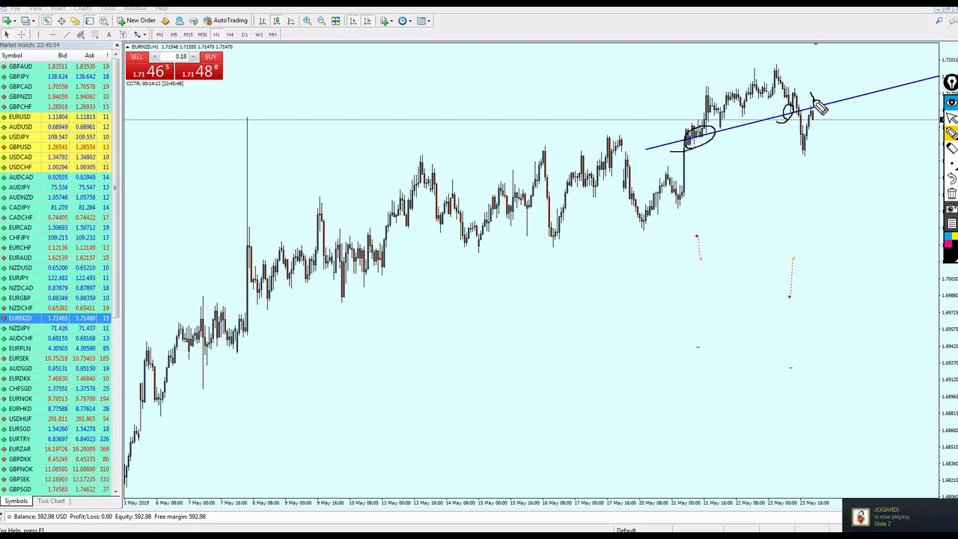
click(952, 117)
click(951, 193)
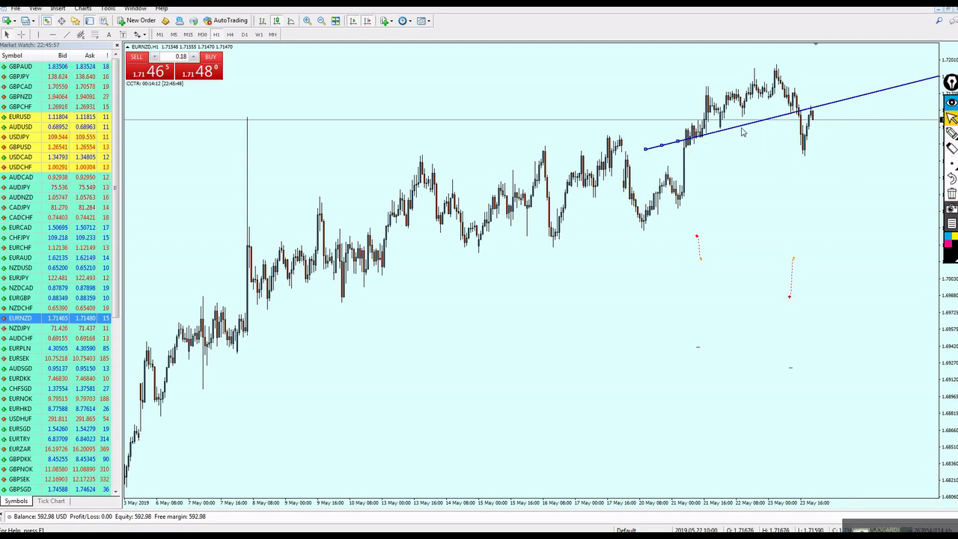
key(BackSpace)
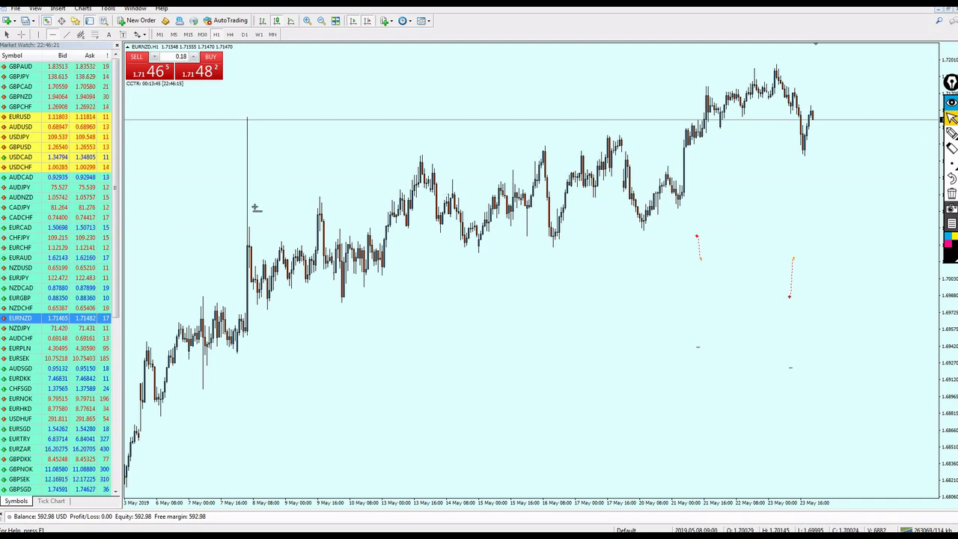
- Place a horizontal level at the tall spike's top, circling the spike and then erasing the marks
click(951, 133)
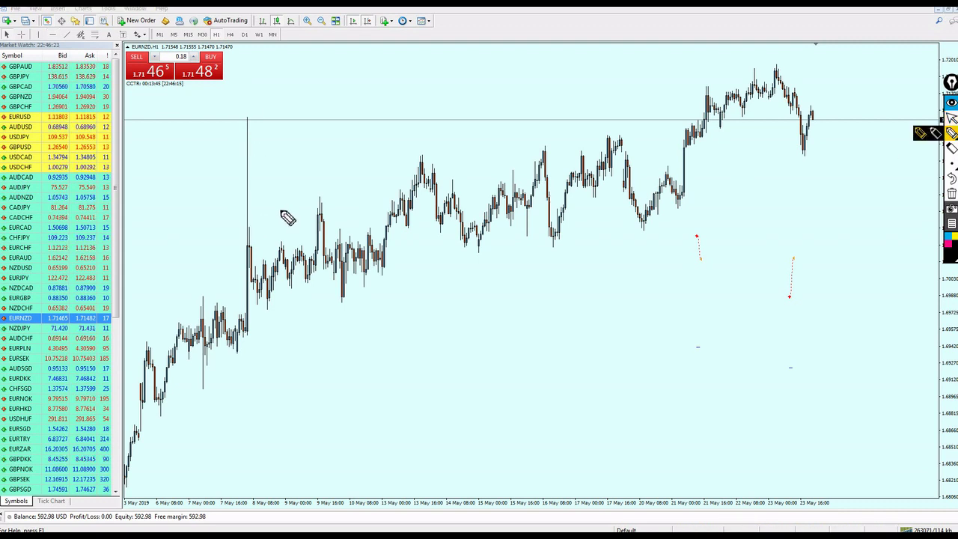
mouse_move(215, 222)
mouse_down()
mouse_move(286, 79)
mouse_move(251, 223)
mouse_up()
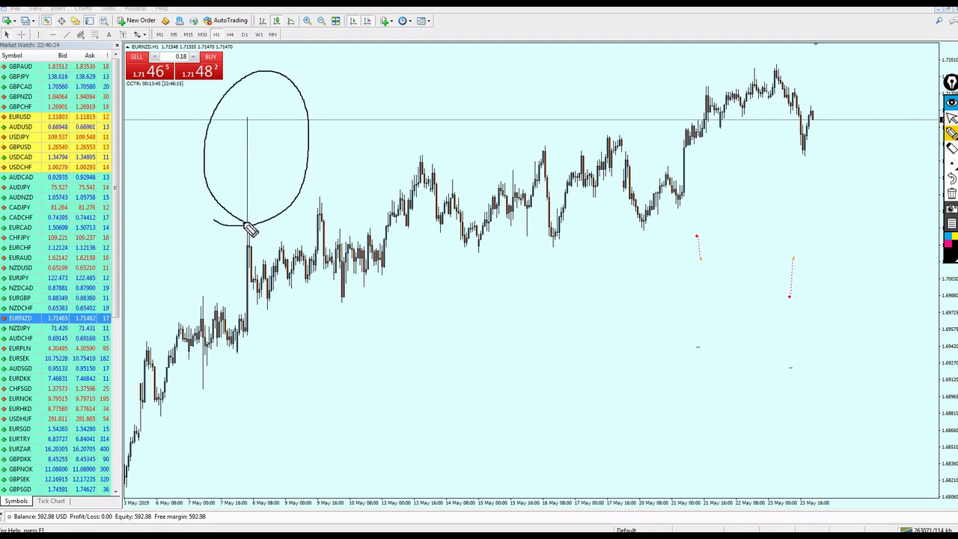
click(63, 34)
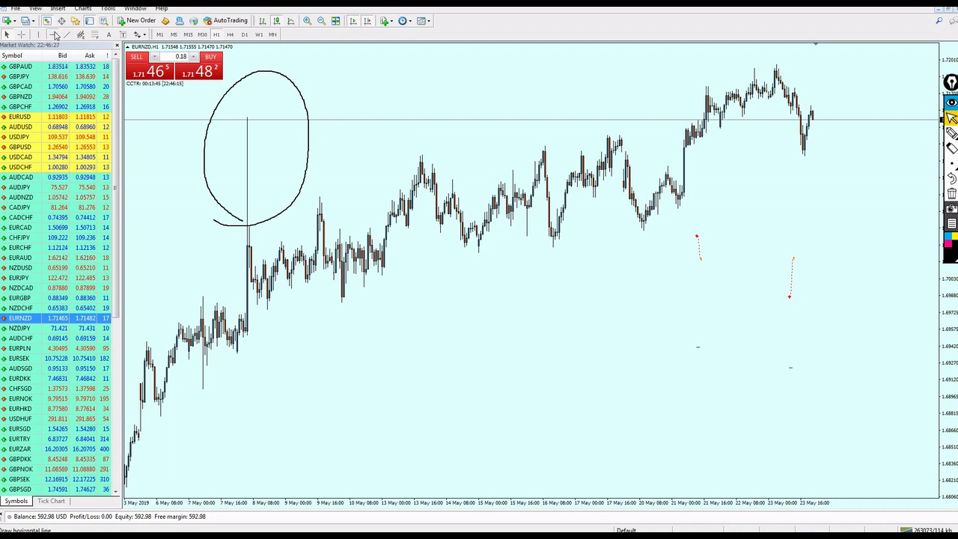
click(243, 118)
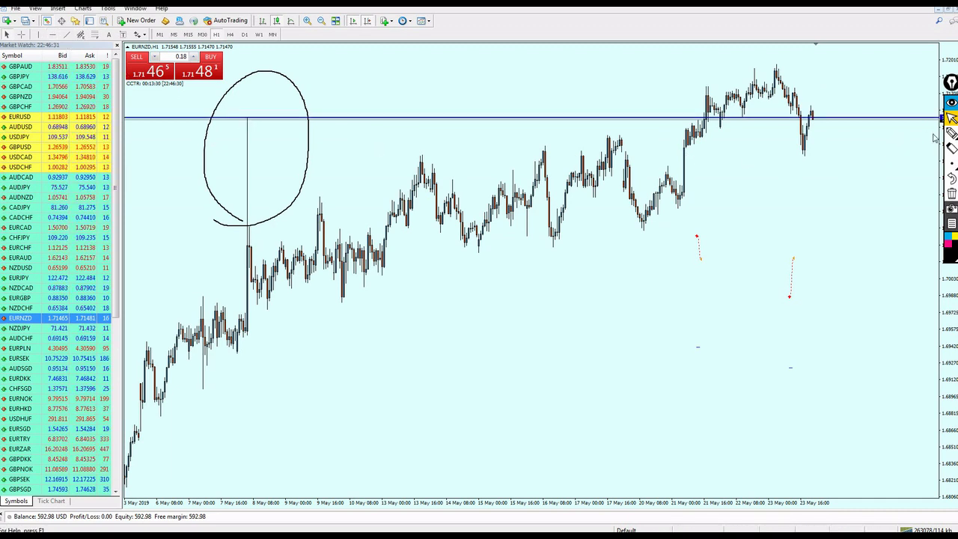
mouse_move(242, 127)
mouse_down()
mouse_move(267, 135)
mouse_move(258, 146)
mouse_up()
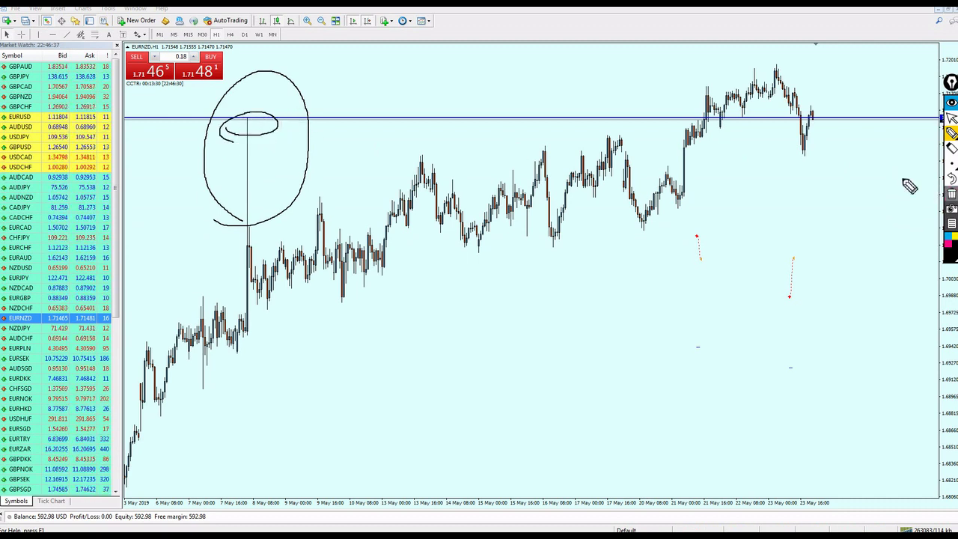
click(952, 193)
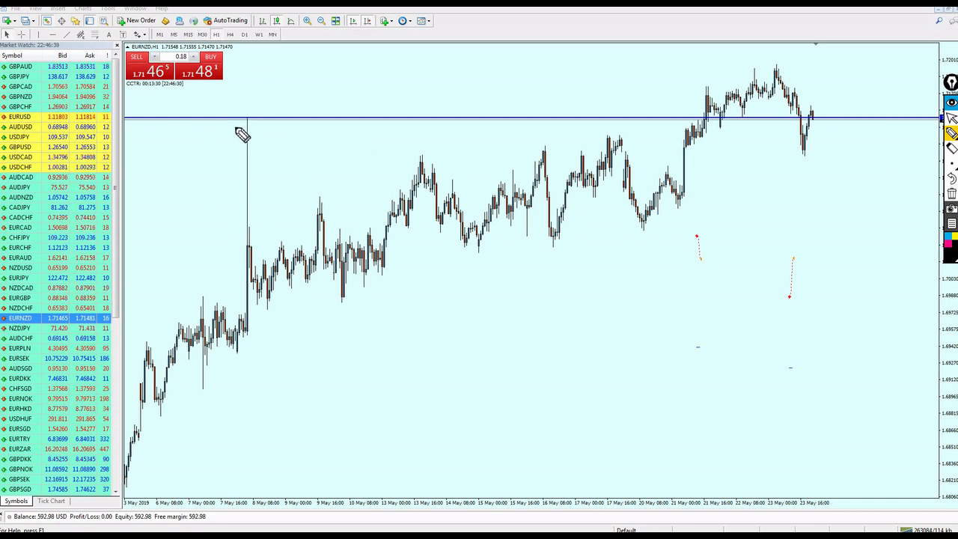
- Circle the spike top and latest candles where they touch the level, then erase the circles
drag(247, 130, 237, 128)
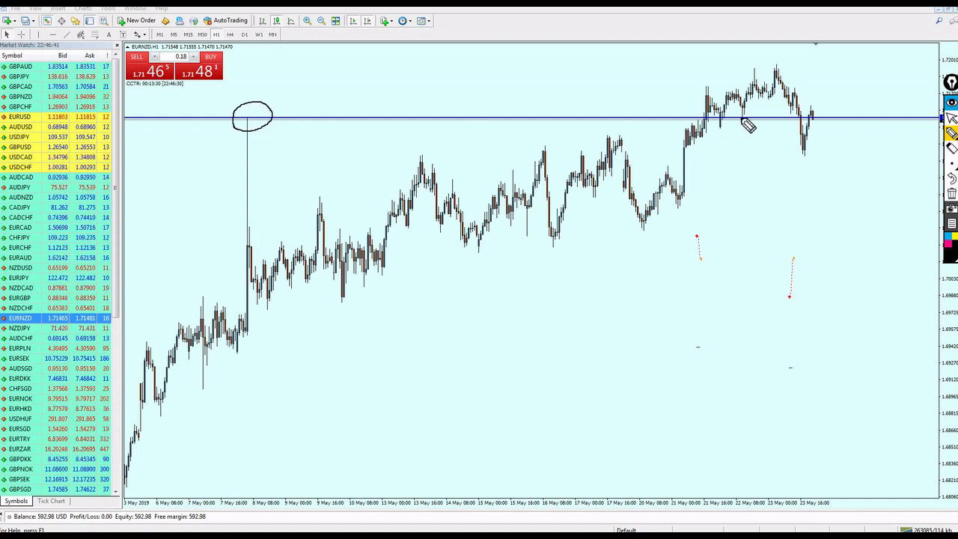
mouse_move(806, 139)
mouse_down()
mouse_move(817, 122)
mouse_move(805, 142)
mouse_up()
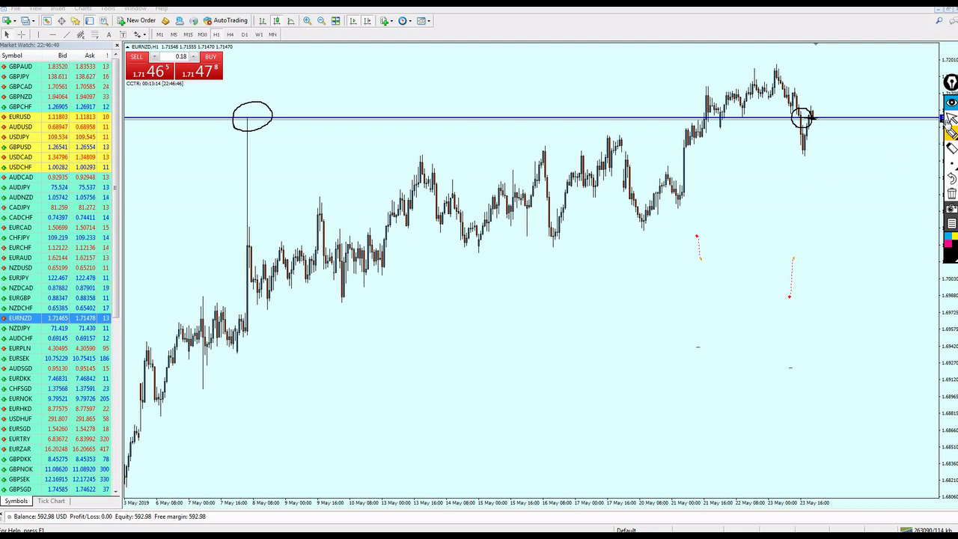
click(952, 193)
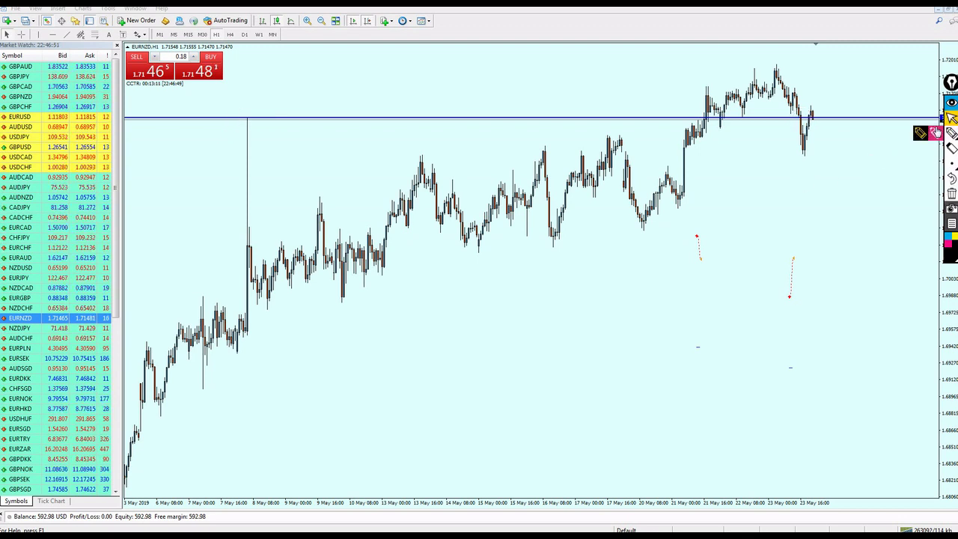
click(936, 133)
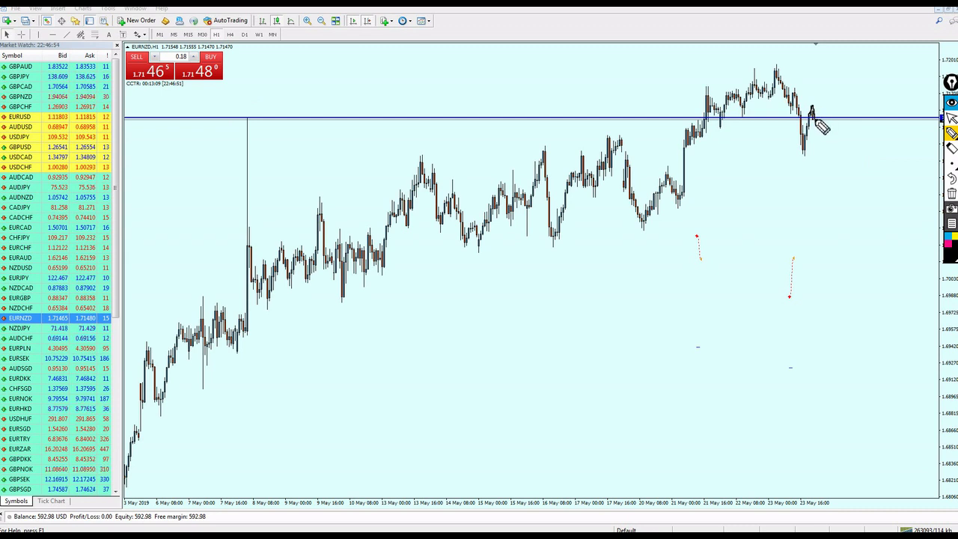
click(951, 118)
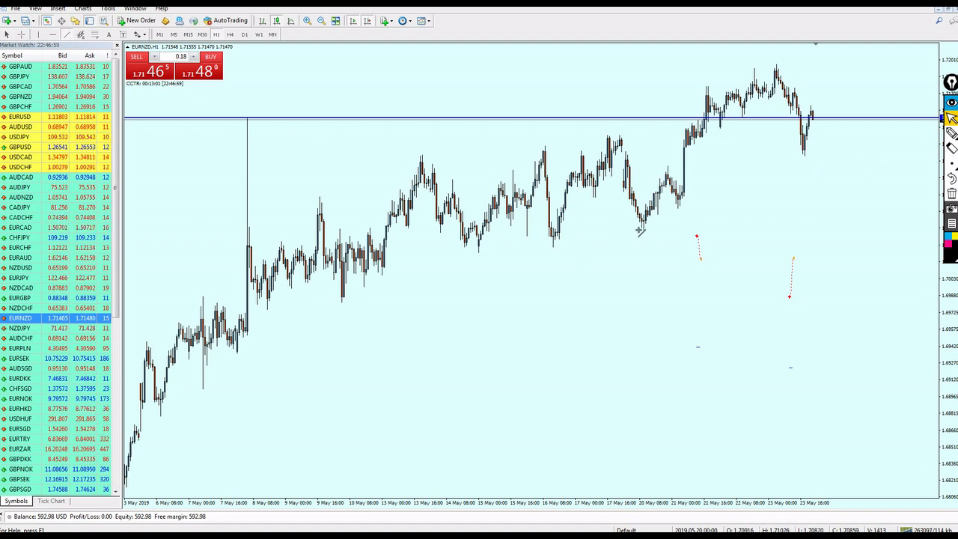
- Draw a trendline up from the 20 May low, raise it, then sketch and erase a pencil arrow
drag(643, 230, 812, 153)
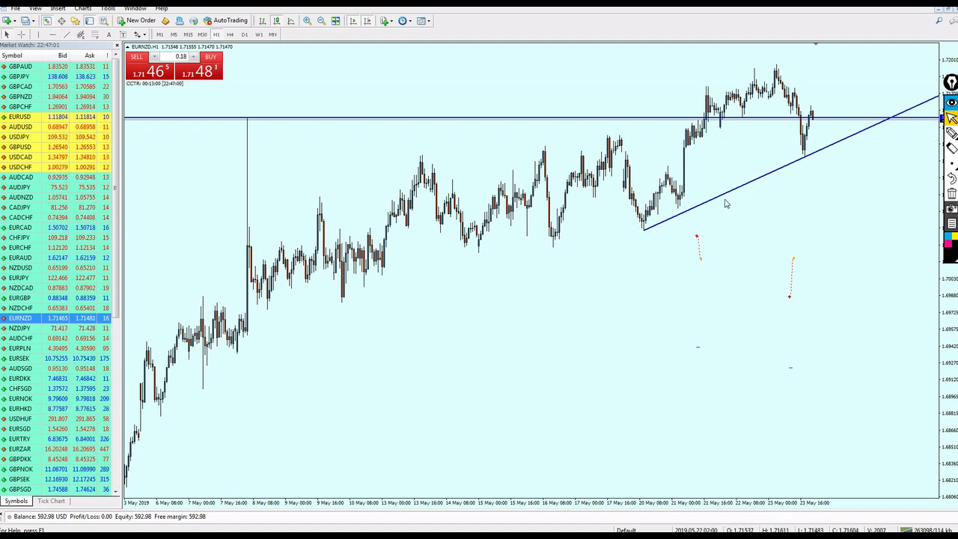
drag(731, 193, 723, 148)
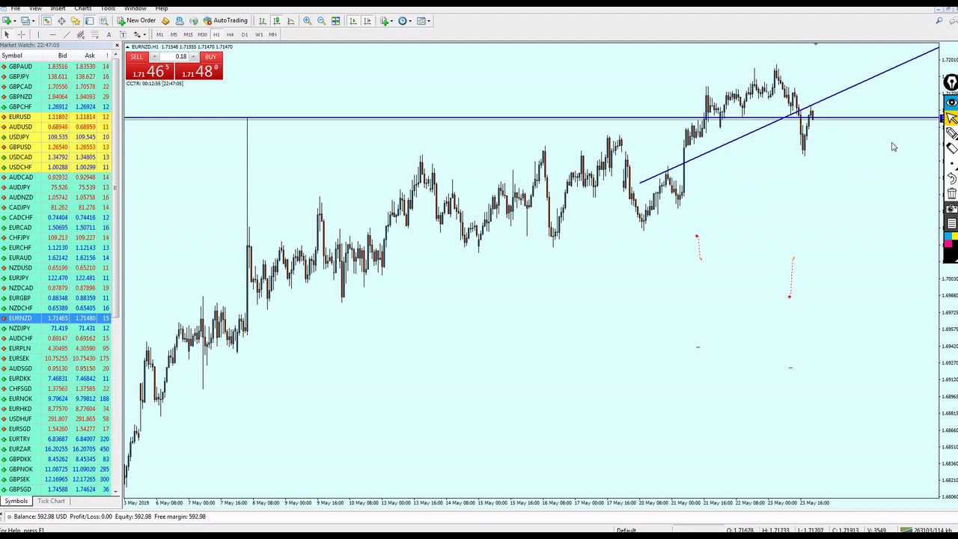
click(949, 133)
drag(810, 75, 812, 101)
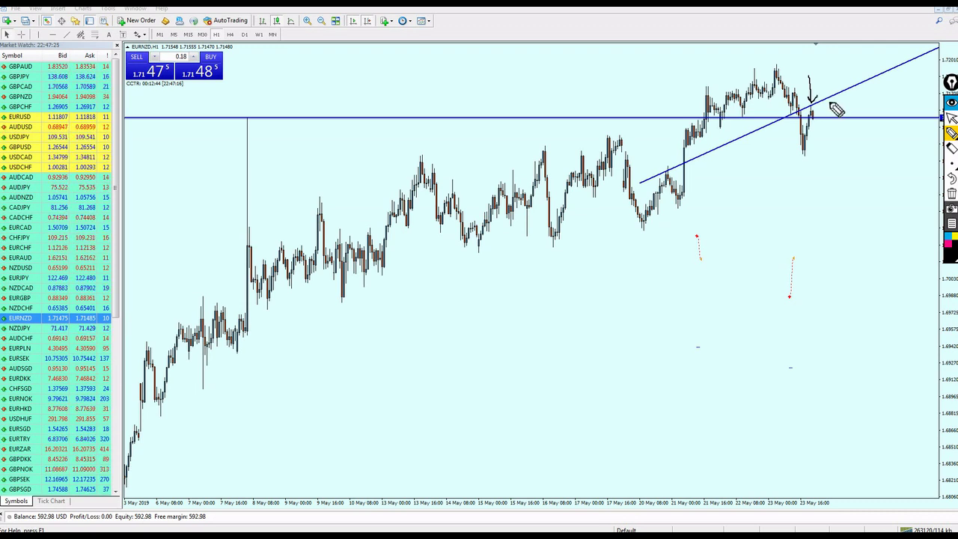
click(950, 118)
click(952, 193)
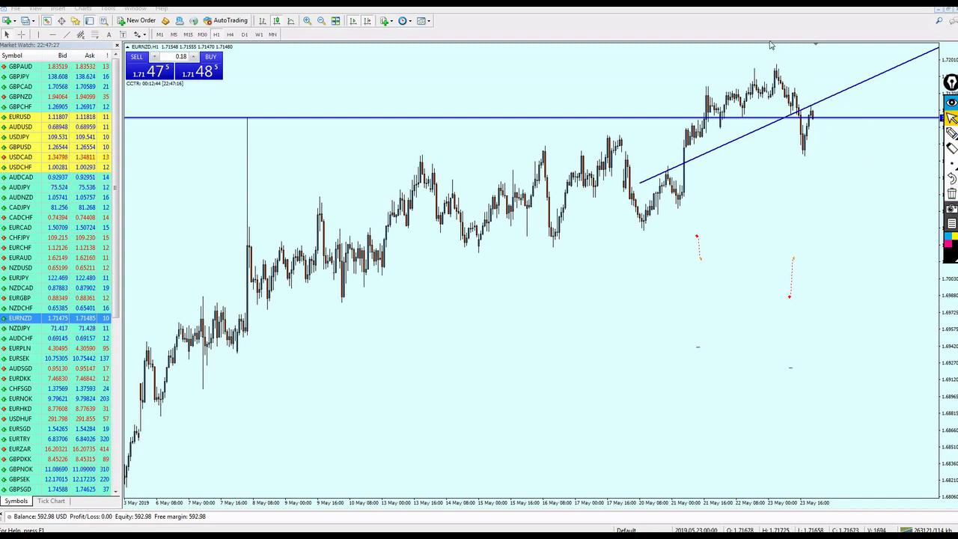